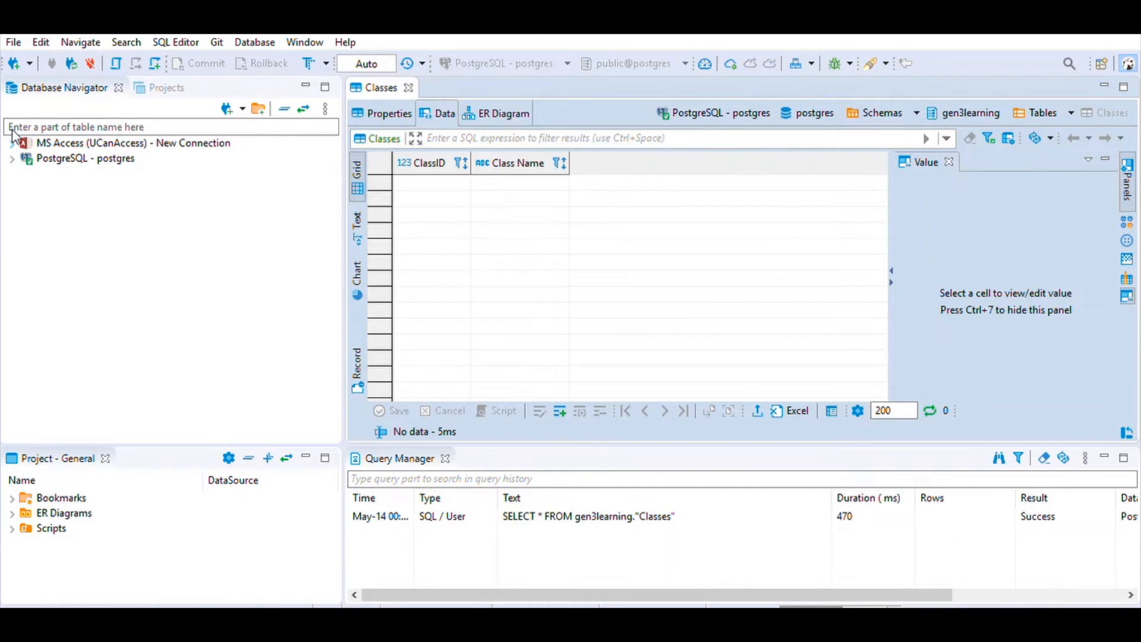
Step: Start a new SQL script on the MS Access connection in the visual query builder and add the ActivityAssignment table
{"action": "left_click", "coordinate": [12, 140]}
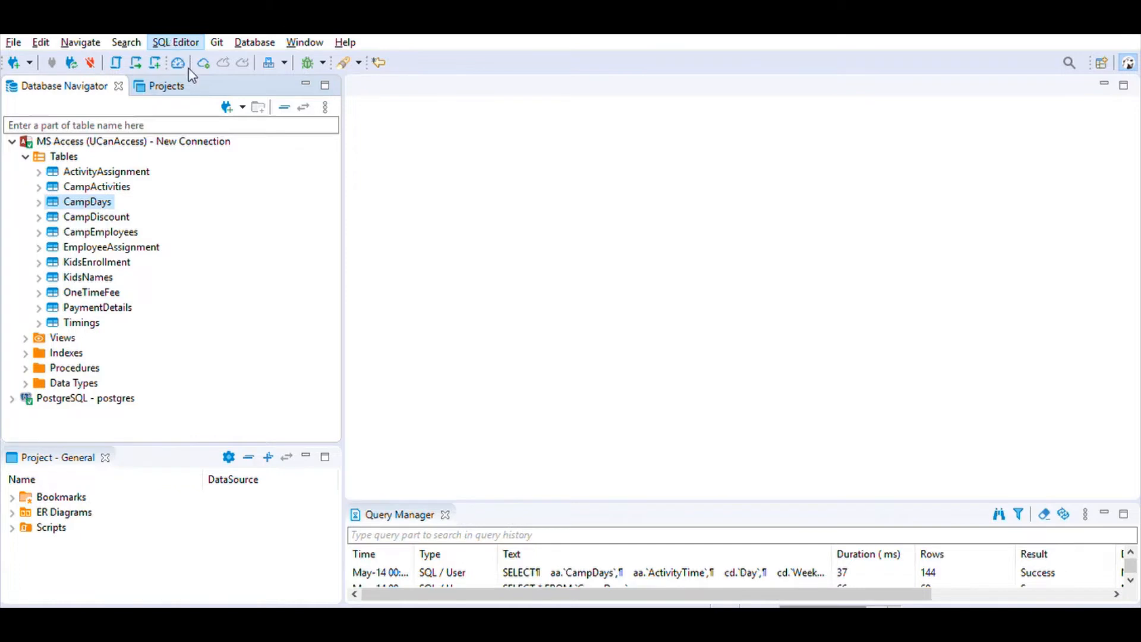
{"action": "key", "text": "ctrl+bracketright"}
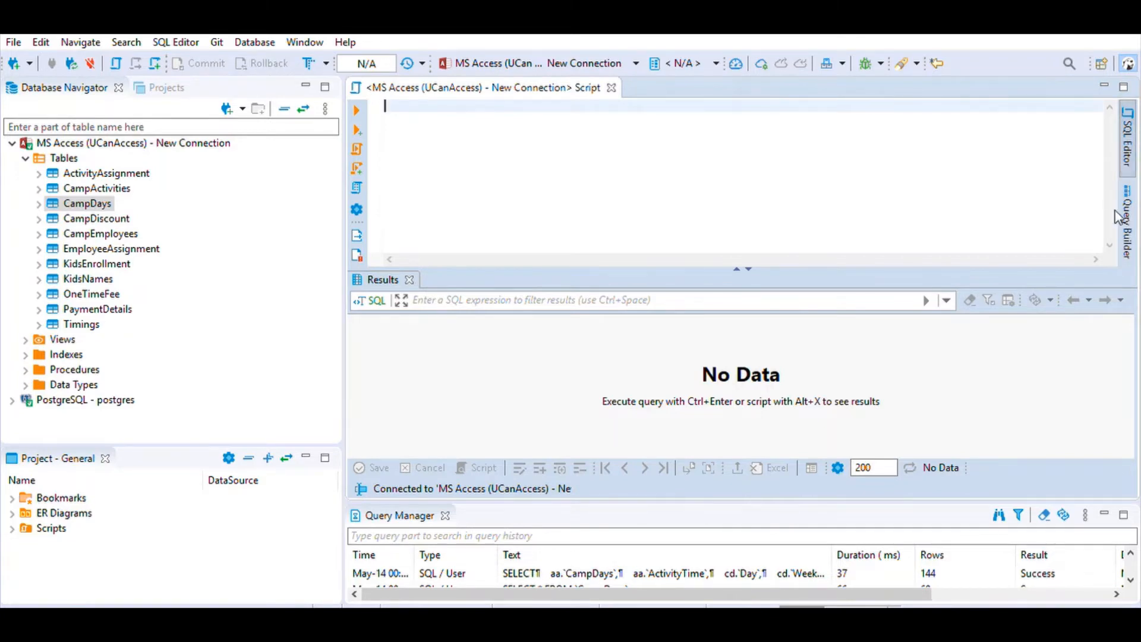
{"action": "left_click", "coordinate": [1127, 223]}
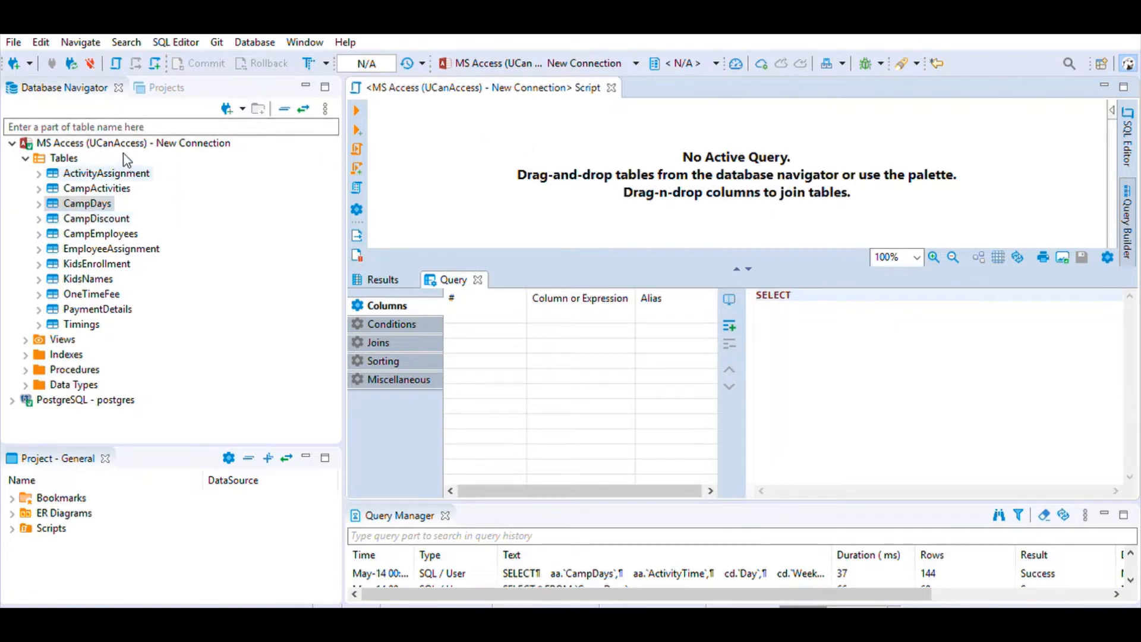
{"action": "left_click_drag", "start_coordinate": [133, 170], "coordinate": [509, 122]}
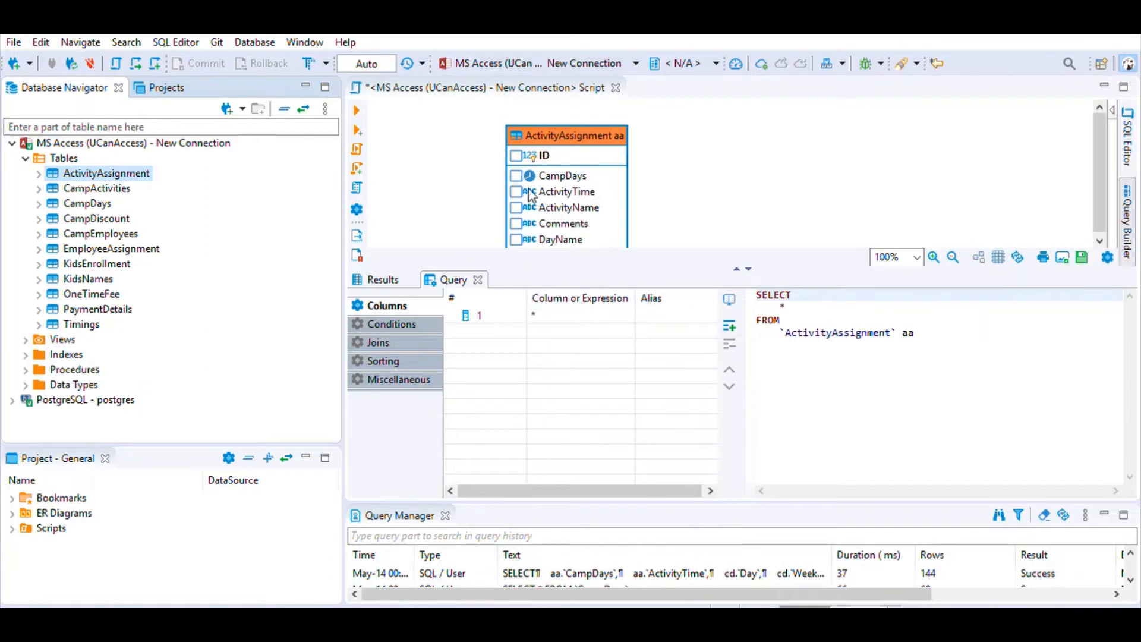
Step: Include the CampDays, ActivityName and DayName columns of ActivityAssignment in the query
{"action": "left_click", "coordinate": [516, 176]}
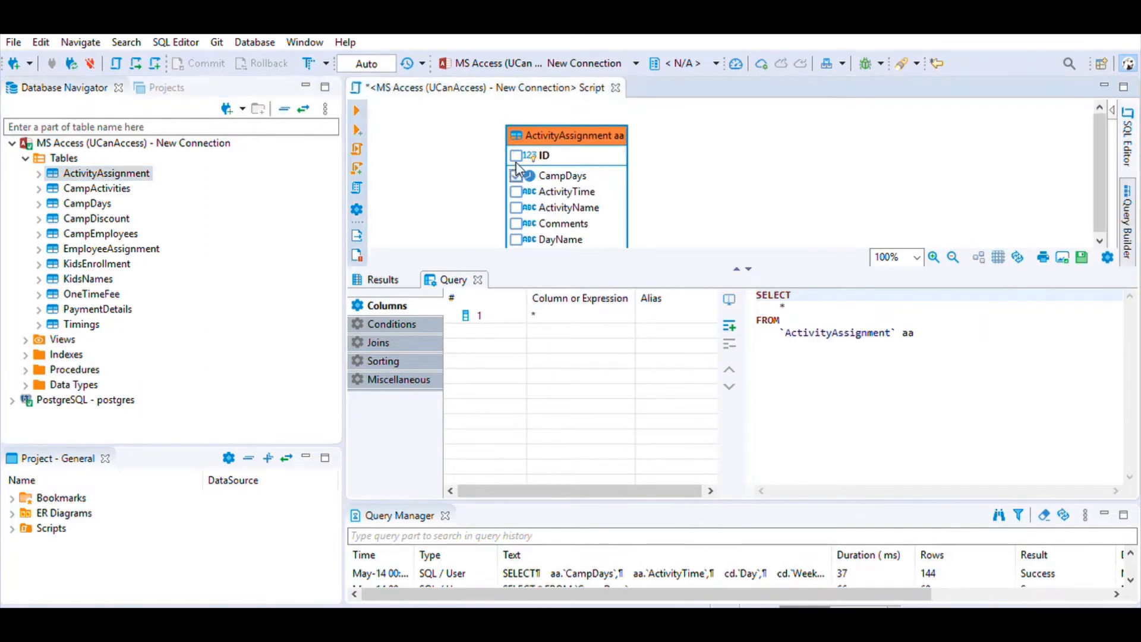
{"action": "left_click", "coordinate": [517, 208]}
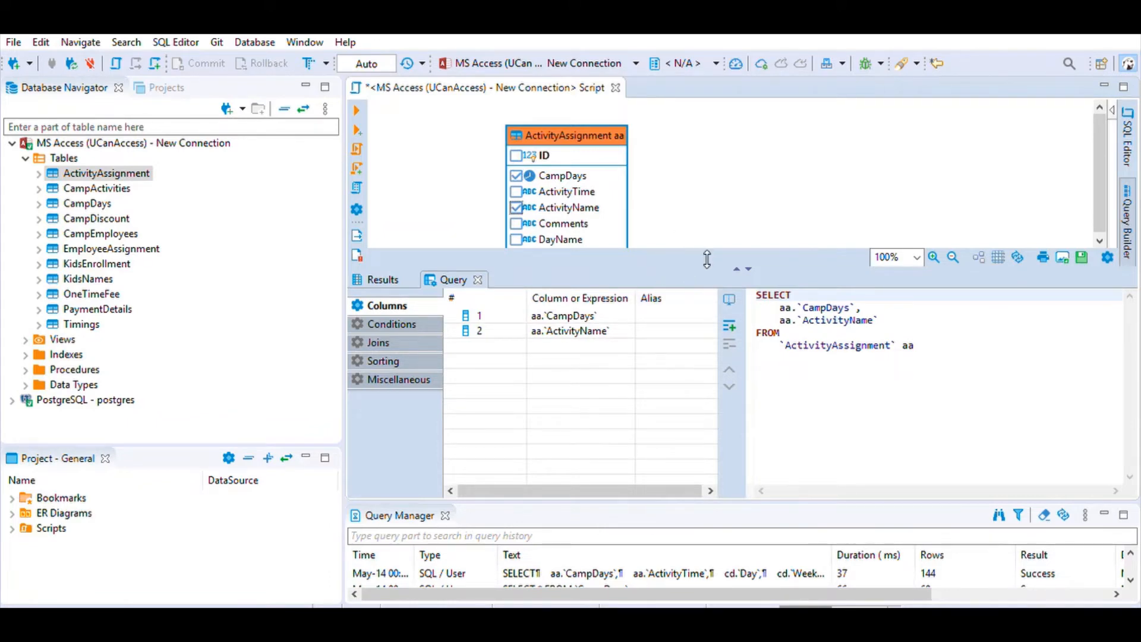
{"action": "left_click_drag", "start_coordinate": [707, 259], "coordinate": [707, 323]}
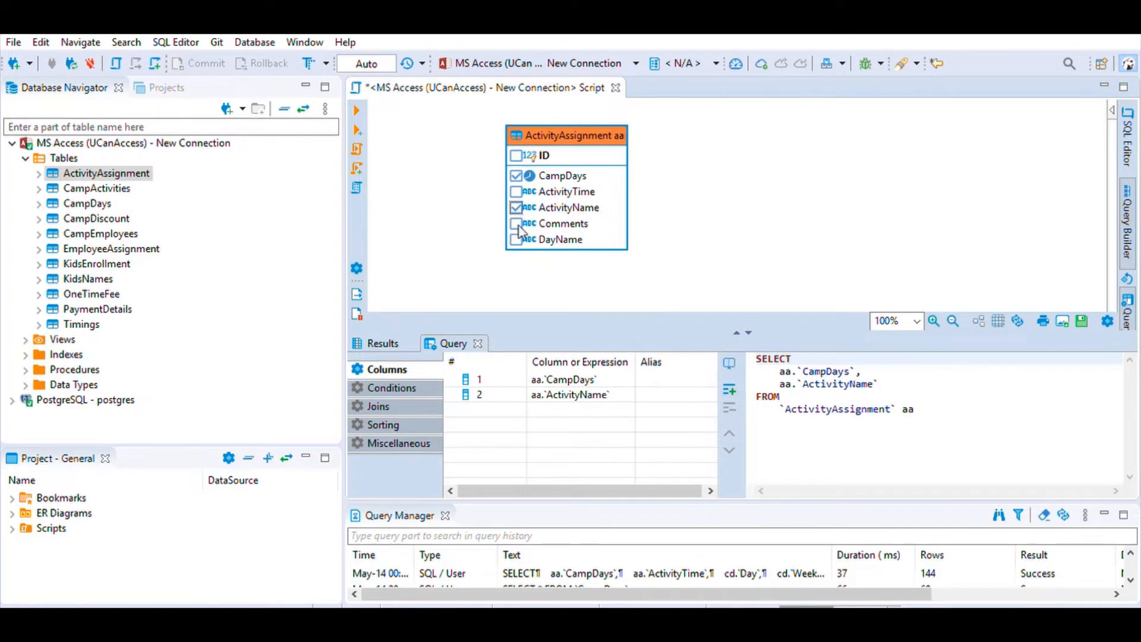
{"action": "left_click", "coordinate": [515, 239]}
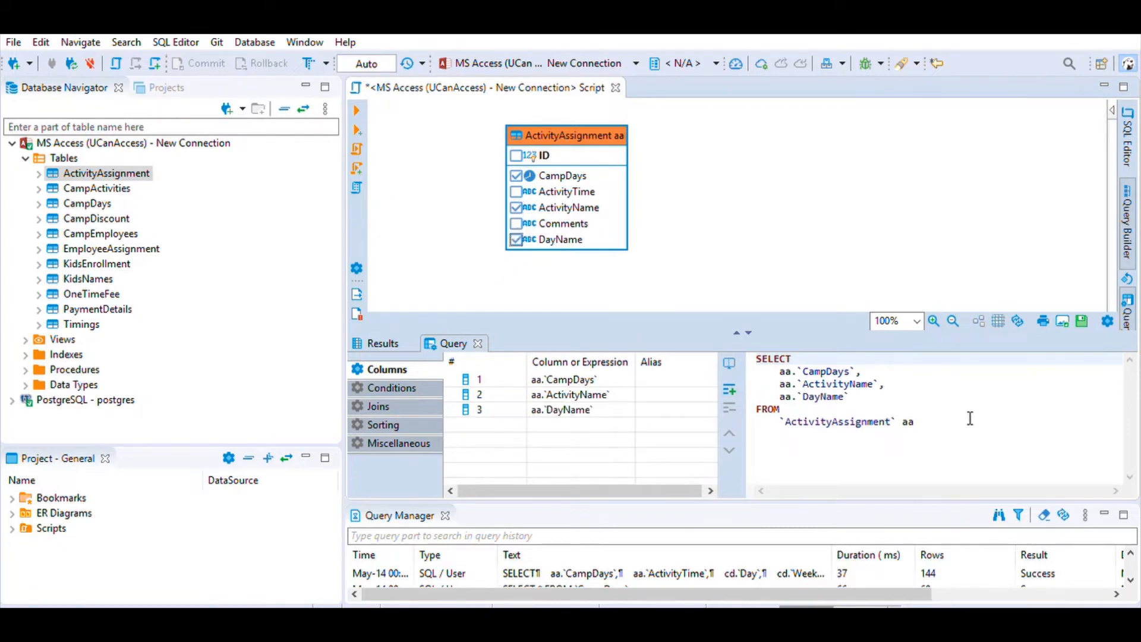
Step: Run the ActivityAssignment query, browse the returned rows and enlarge the results area
{"action": "left_click_drag", "start_coordinate": [971, 419], "coordinate": [756, 355]}
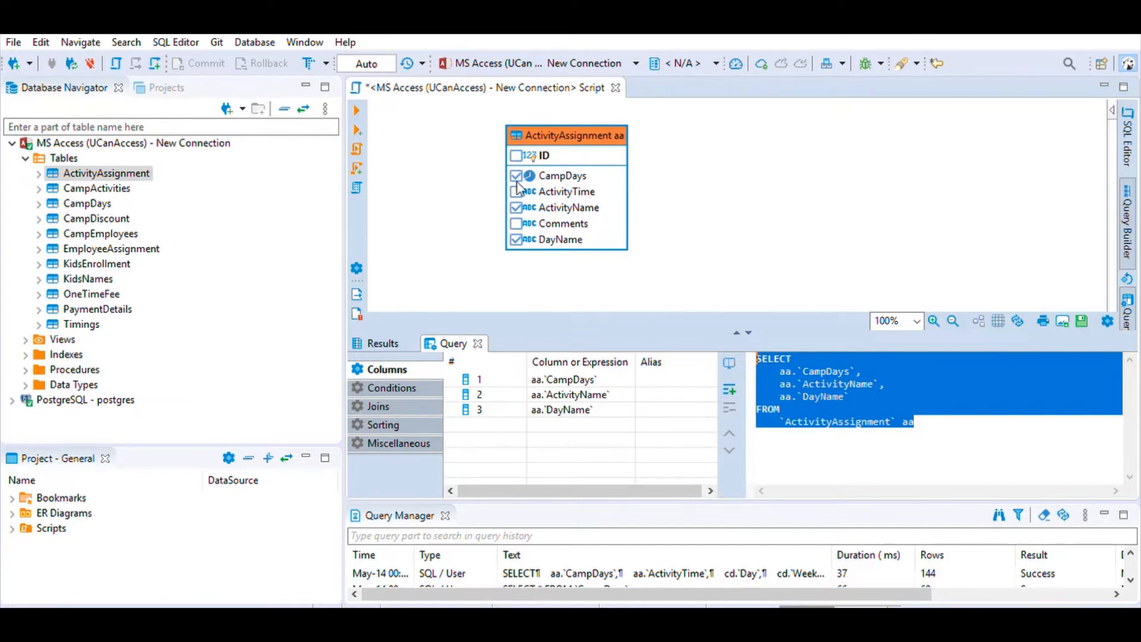
{"action": "left_click", "coordinate": [949, 414]}
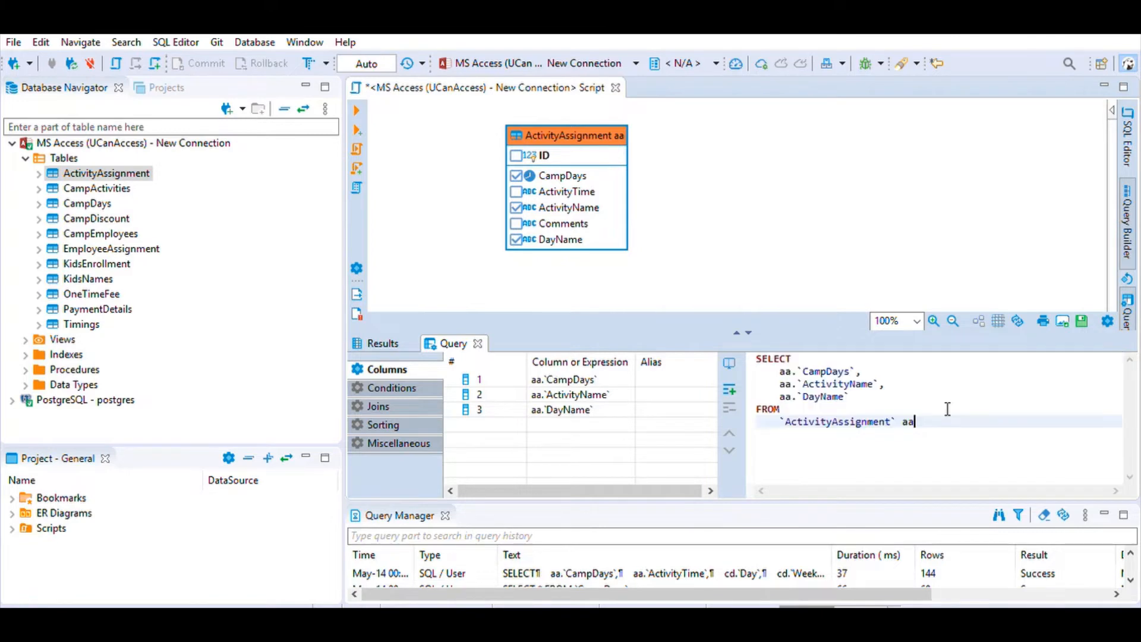
{"action": "left_click", "coordinate": [358, 108]}
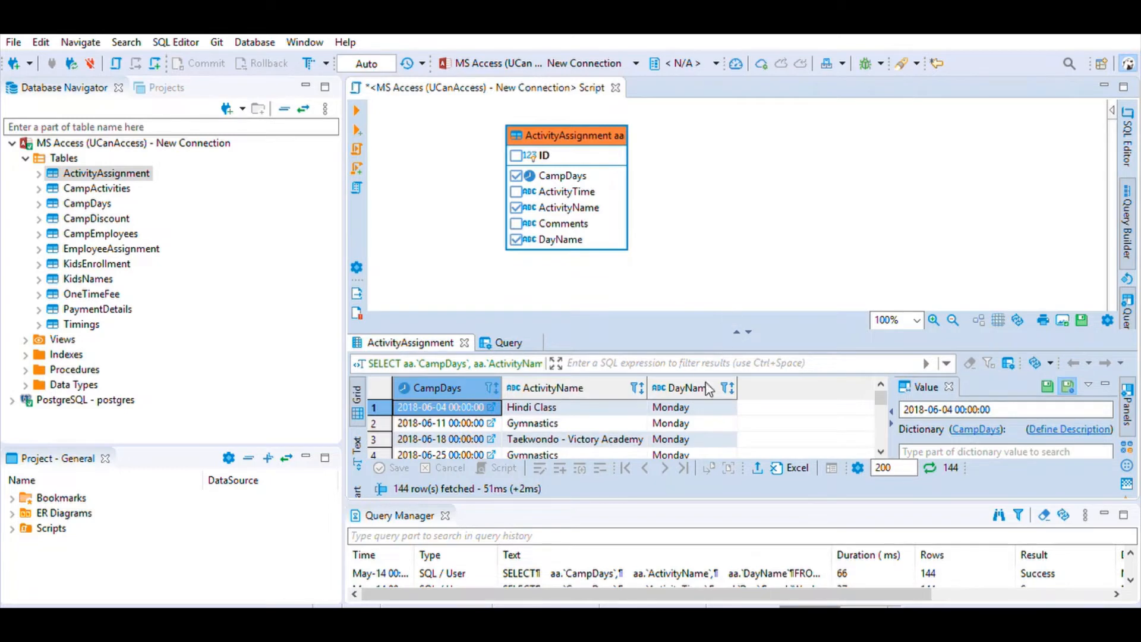
{"action": "scroll", "coordinate": [776, 409], "scroll_direction": "down", "scroll_amount": 1}
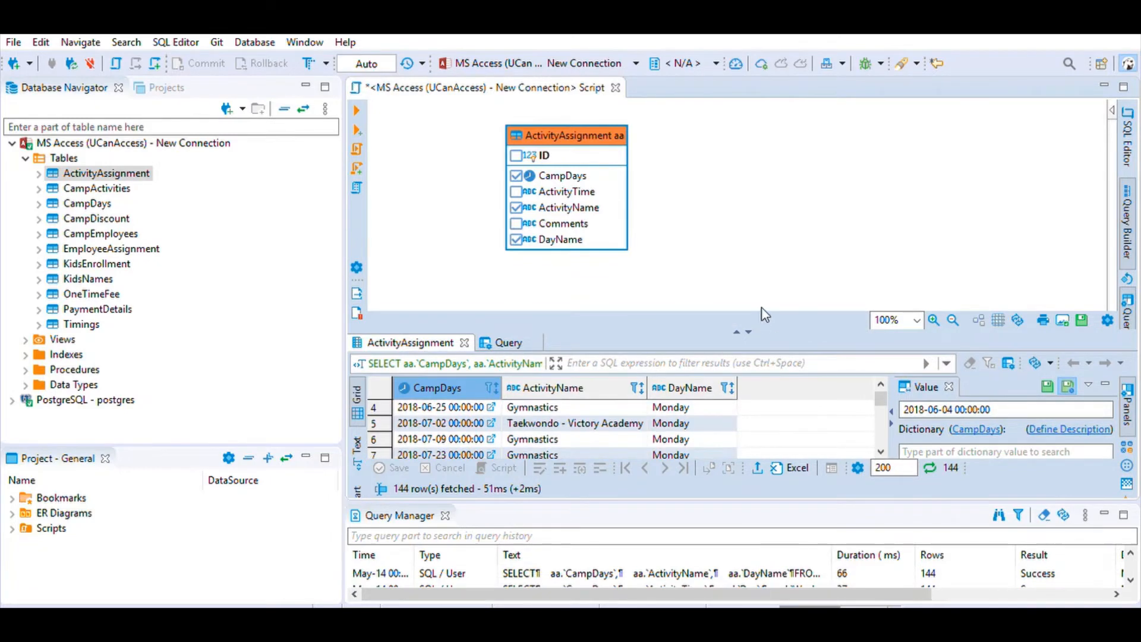
{"action": "left_click_drag", "start_coordinate": [771, 328], "coordinate": [761, 255]}
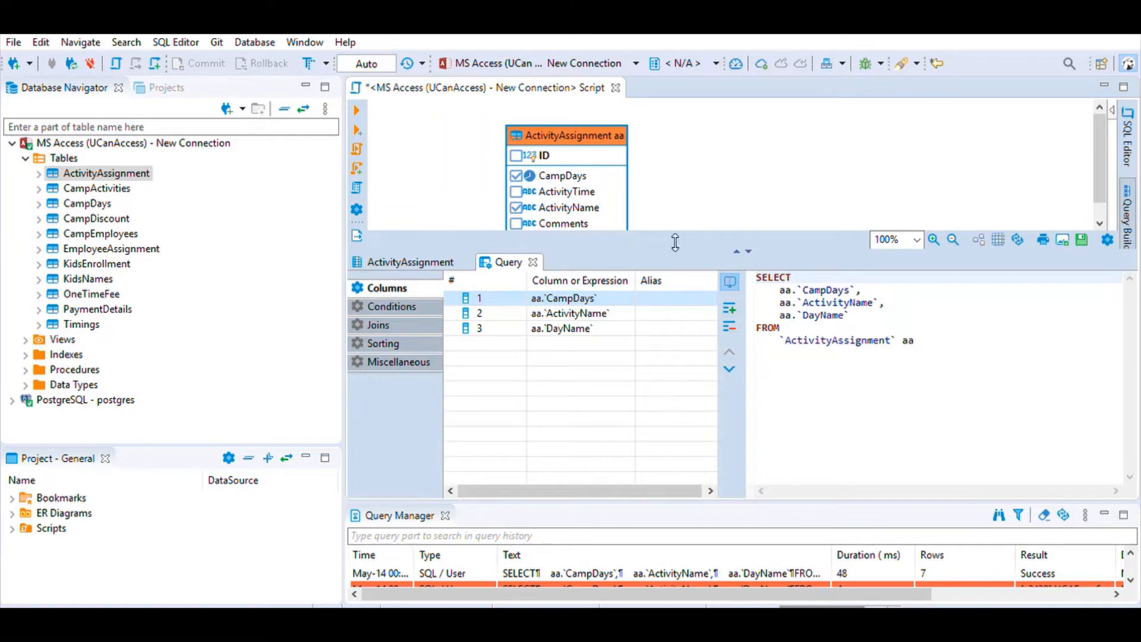
Step: Add the ID column of ActivityAssignment to the query's column list and move it to the first place
{"action": "left_click", "coordinate": [587, 126]}
{"action": "scroll", "coordinate": [531, 172], "scroll_direction": "down", "scroll_amount": 1}
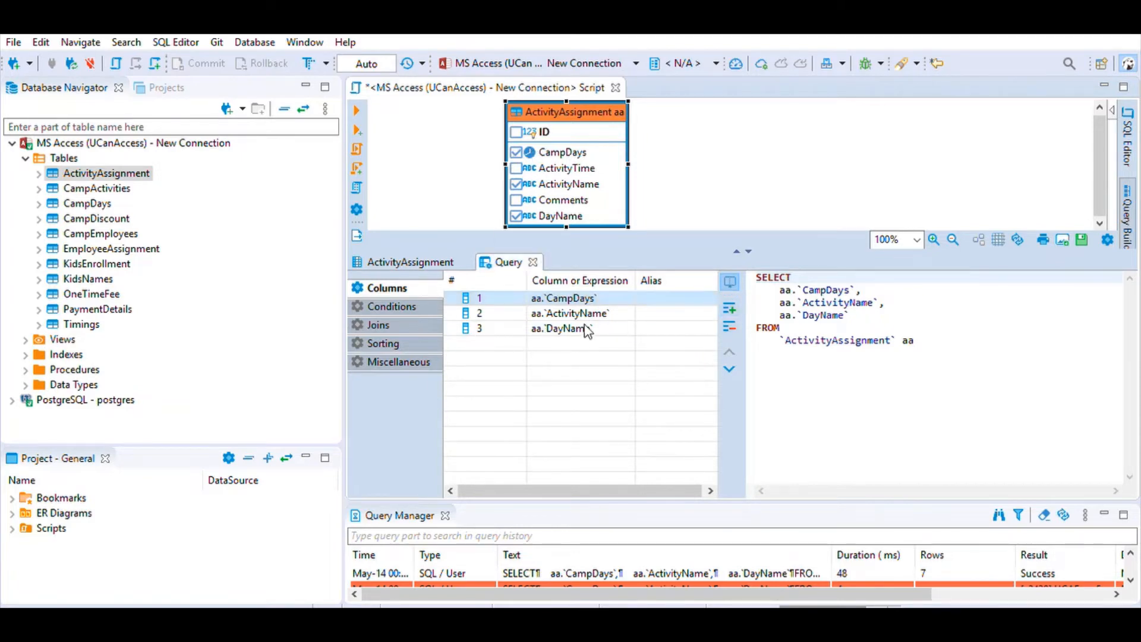
{"action": "left_click", "coordinate": [730, 308]}
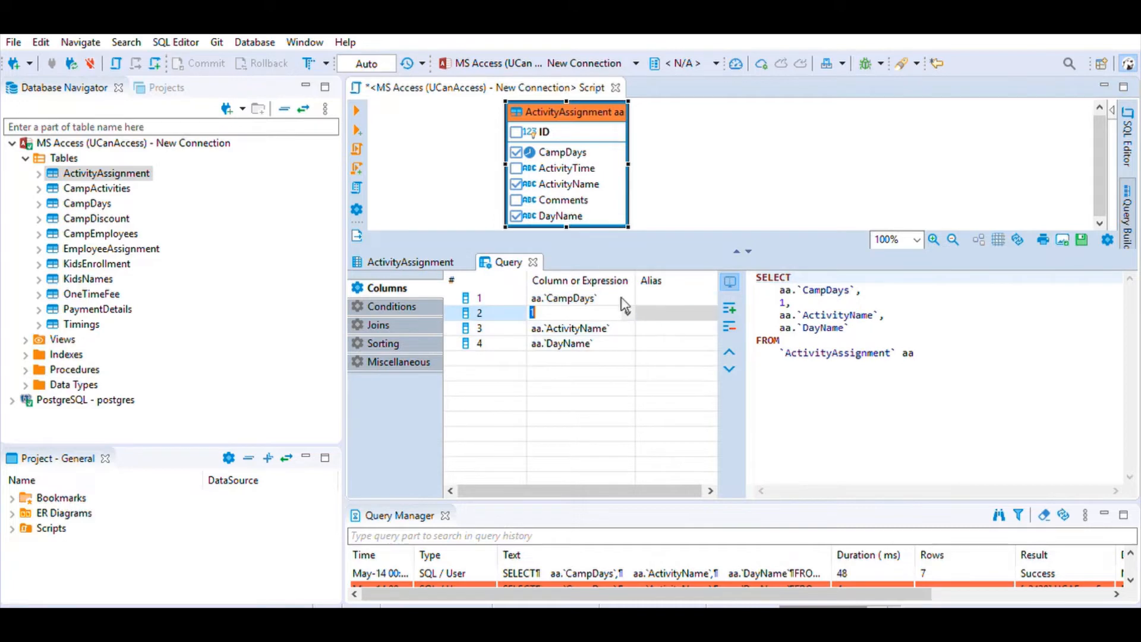
{"action": "left_click", "coordinate": [626, 309]}
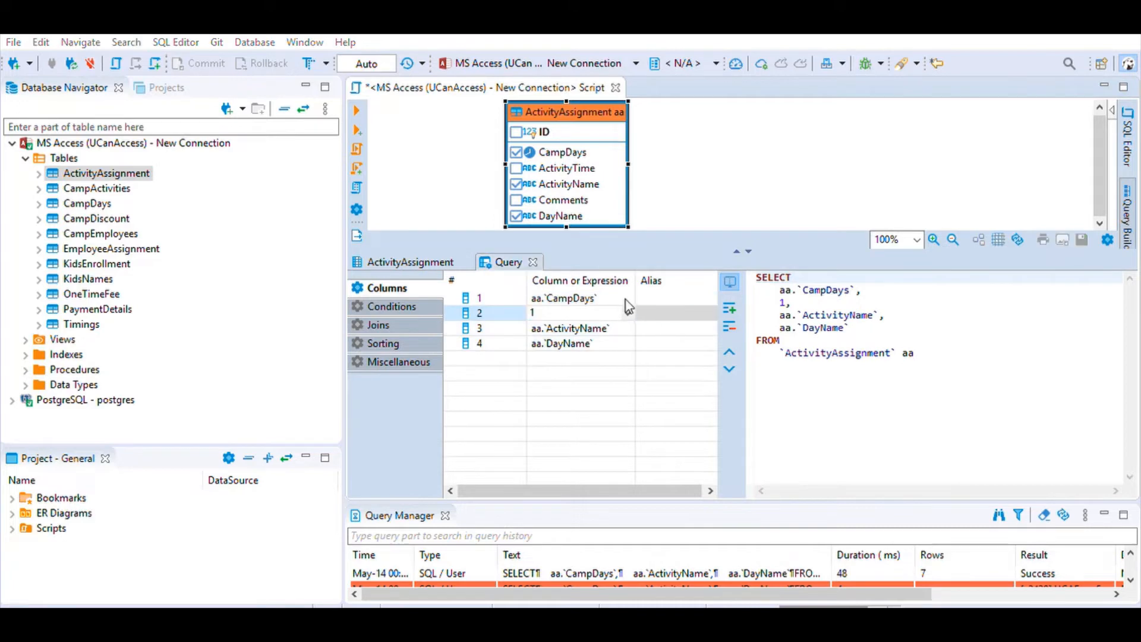
{"action": "left_click", "coordinate": [585, 394]}
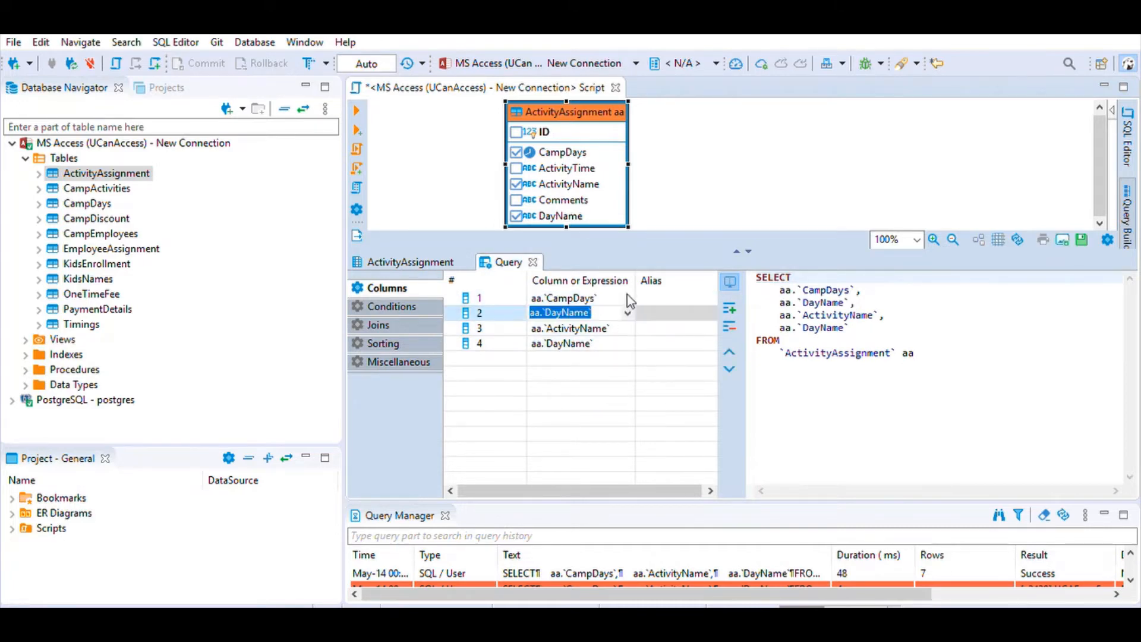
{"action": "left_click", "coordinate": [591, 378]}
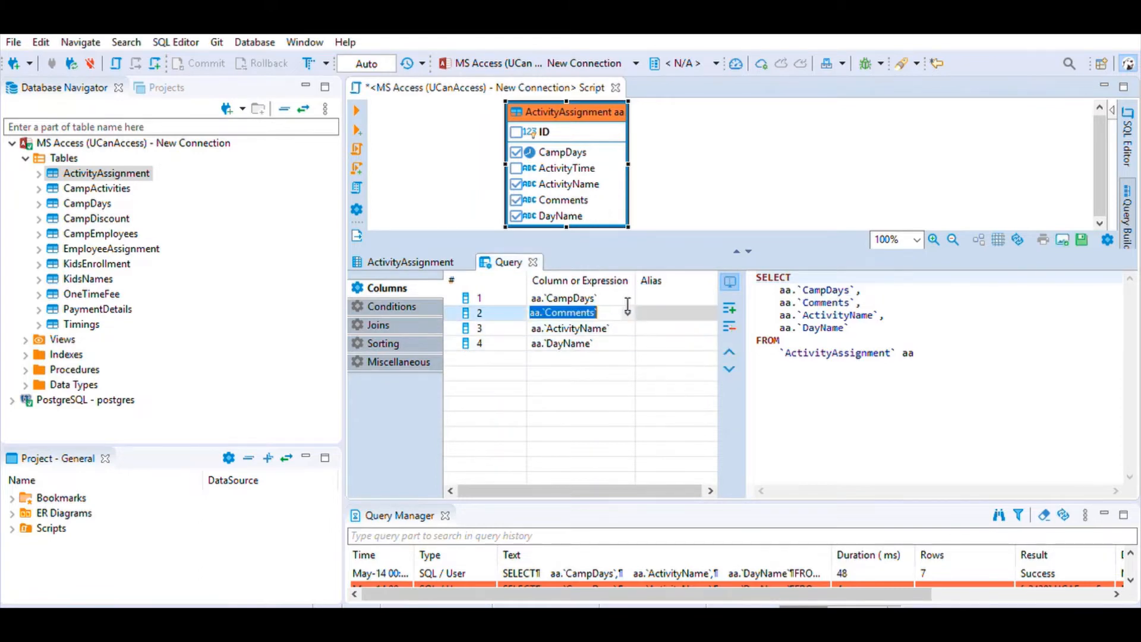
{"action": "left_click", "coordinate": [628, 309]}
{"action": "left_click", "coordinate": [598, 326]}
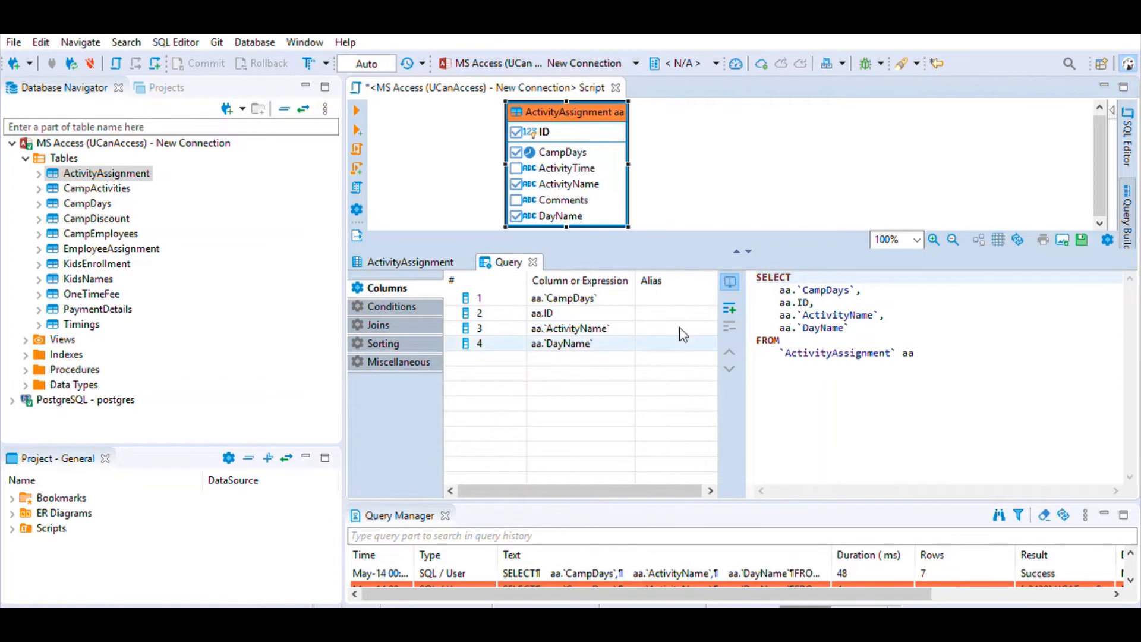
{"action": "left_click", "coordinate": [511, 313]}
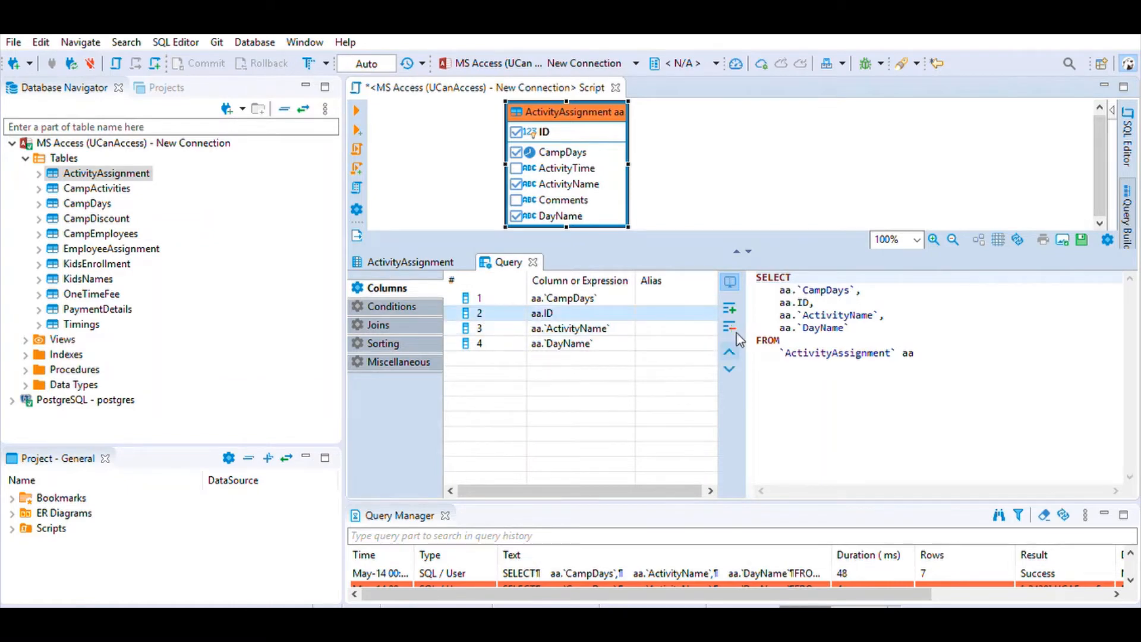
{"action": "left_click", "coordinate": [730, 352]}
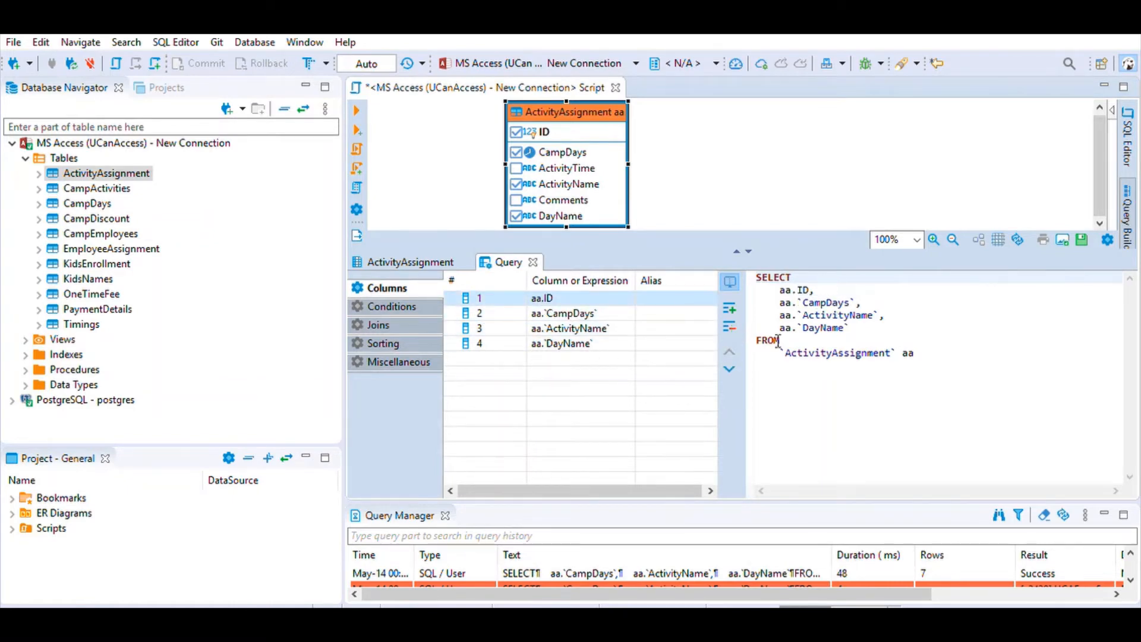
Step: Add a condition to the query requiring ActivityName to equal 'Dance'
{"action": "left_click", "coordinate": [409, 305]}
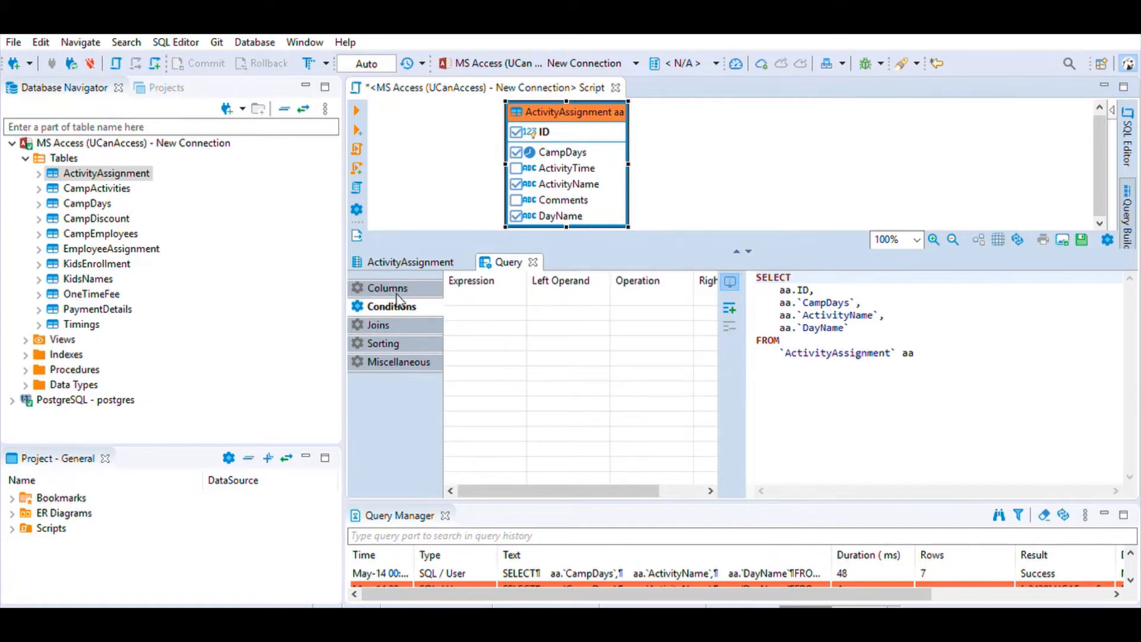
{"action": "left_click", "coordinate": [732, 306]}
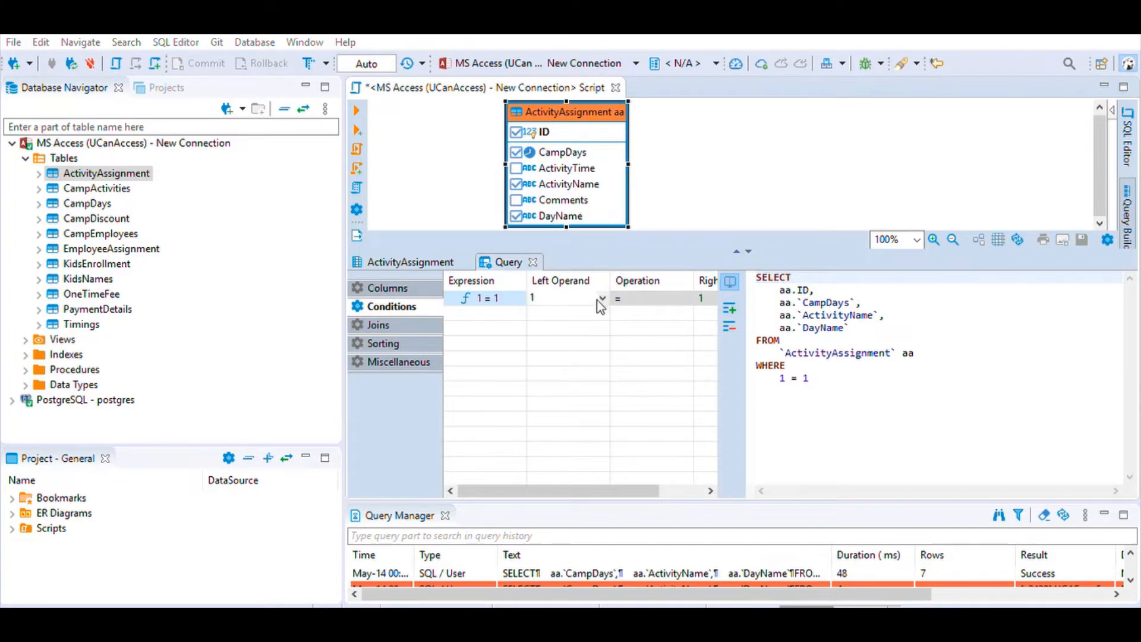
{"action": "left_click", "coordinate": [605, 337]}
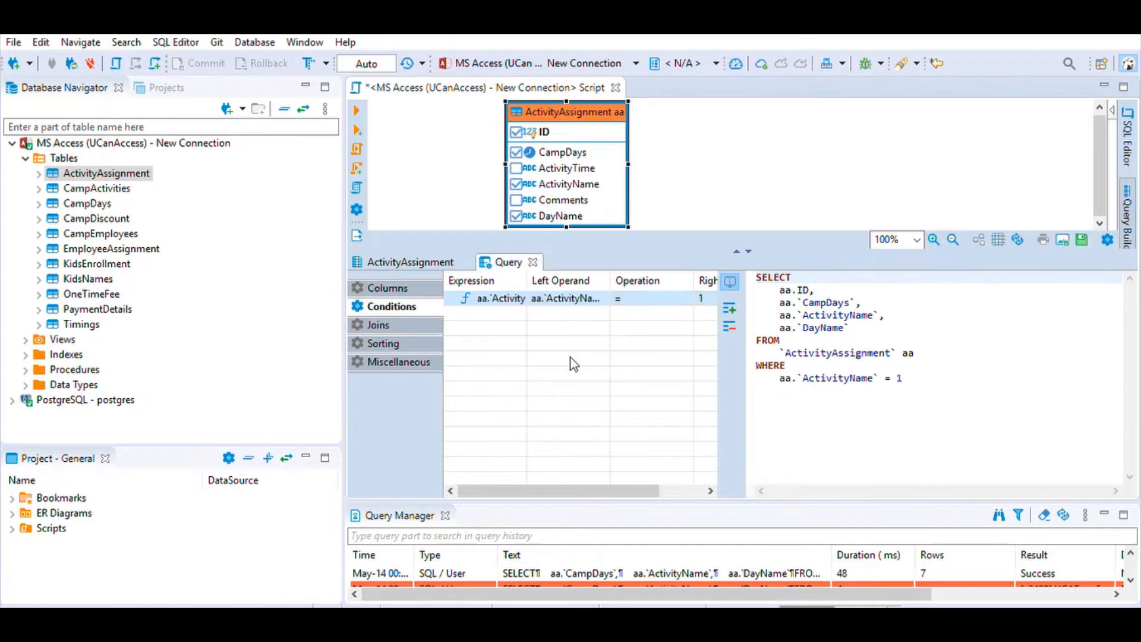
{"action": "left_click_drag", "start_coordinate": [611, 489], "coordinate": [681, 490]}
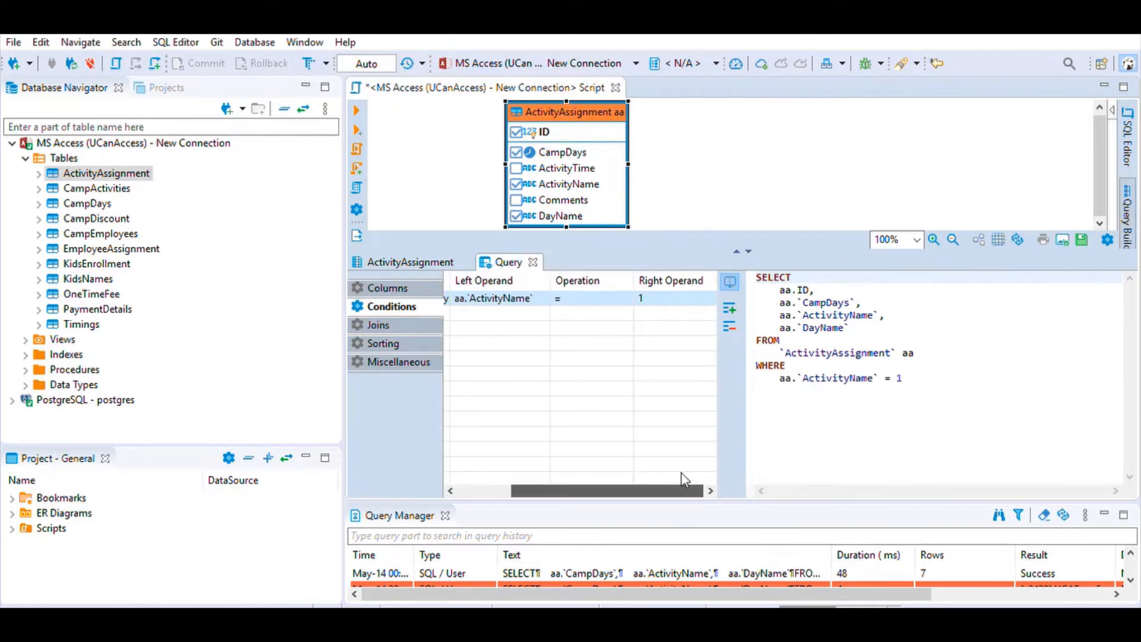
{"action": "left_click", "coordinate": [667, 295]}
{"action": "left_click", "coordinate": [709, 294]}
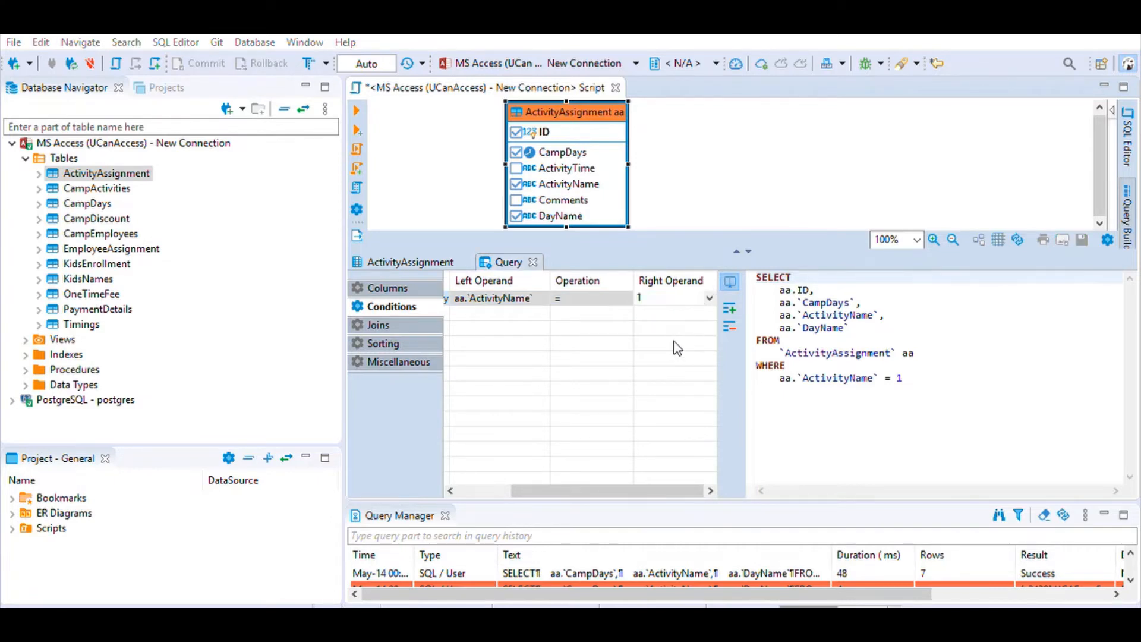
{"action": "left_click", "coordinate": [656, 294]}
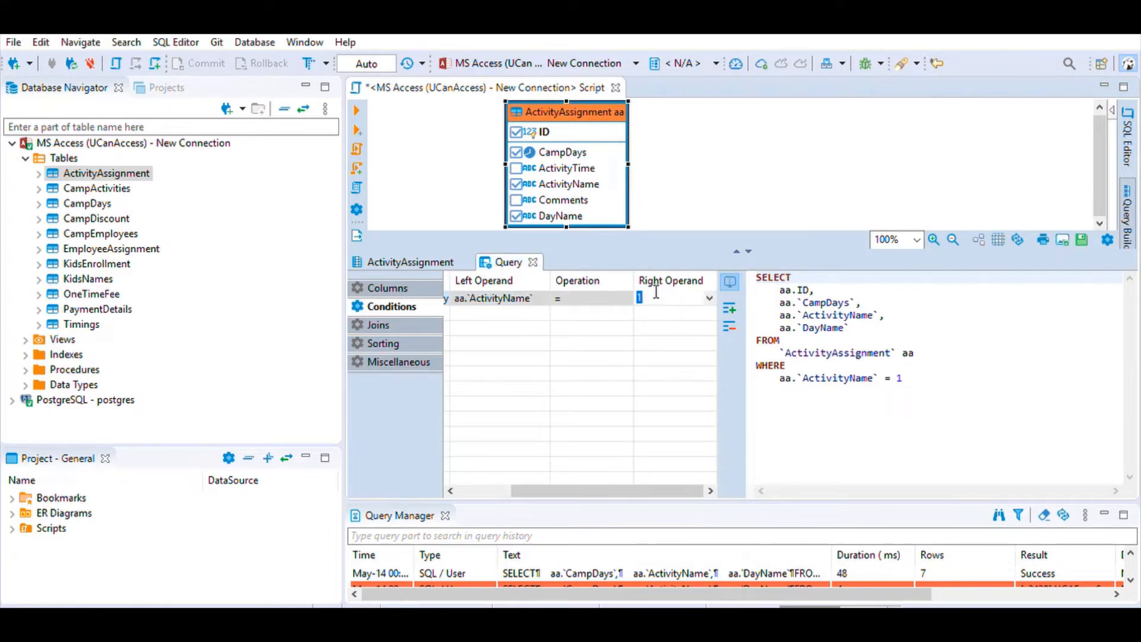
{"action": "type", "text": "'Dance"}
{"action": "type", "text": "'"}
{"action": "key", "text": "Return"}
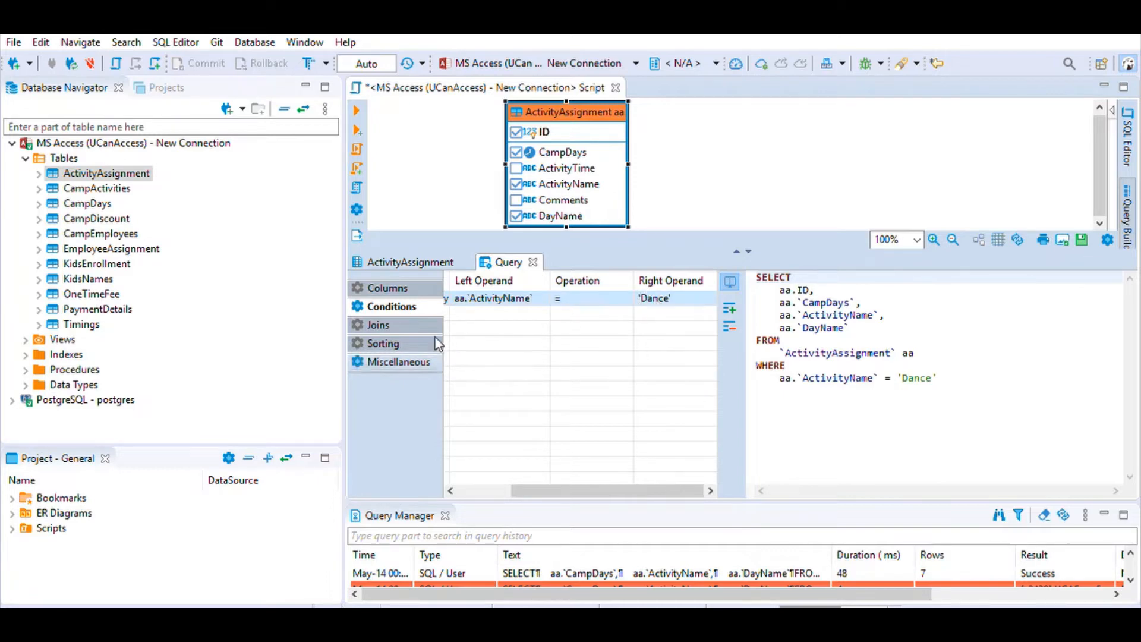
Step: Add sorting by CampDays in ascending order to the query
{"action": "left_click", "coordinate": [395, 339]}
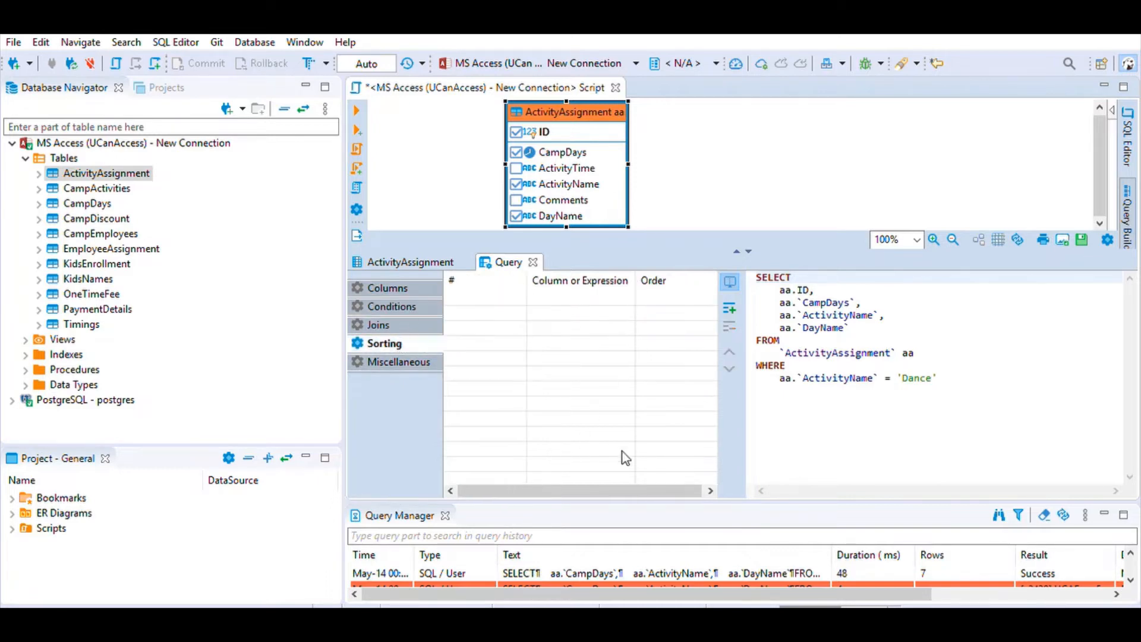
{"action": "left_click", "coordinate": [732, 303]}
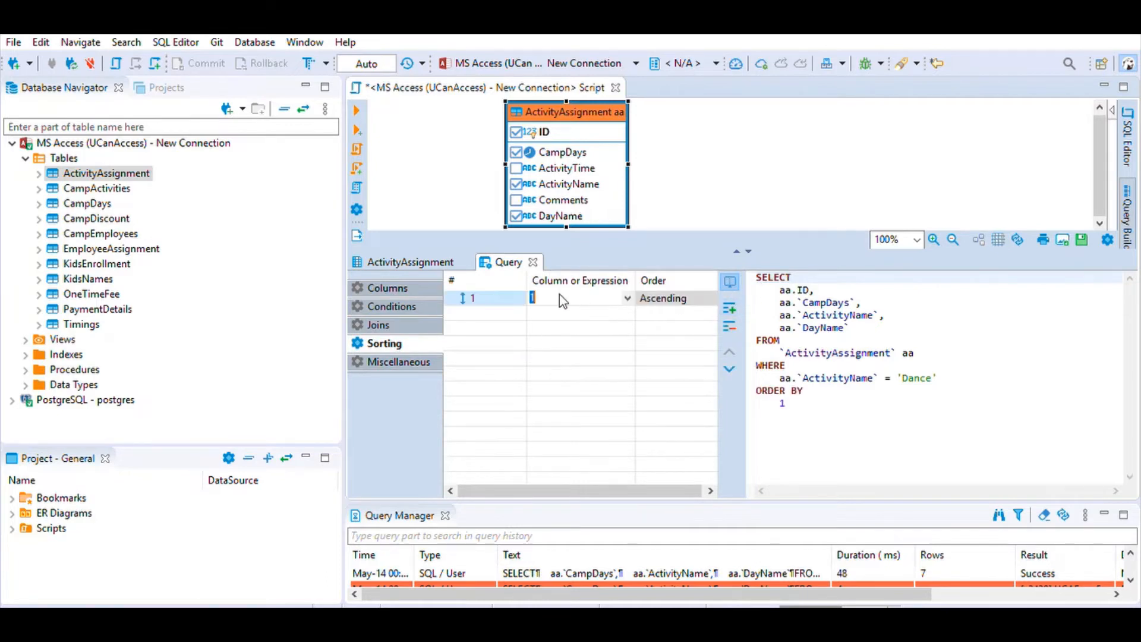
{"action": "left_click", "coordinate": [601, 308]}
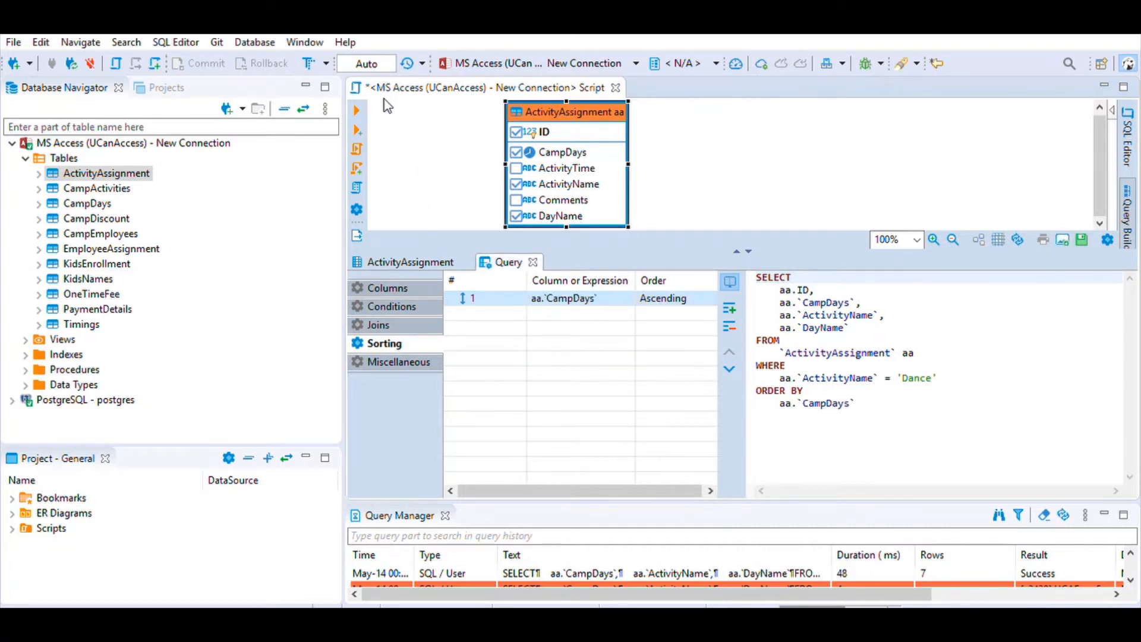
Step: Run the filtered and sorted query, return to its definition and select the whole generated SQL statement
{"action": "left_click", "coordinate": [922, 407]}
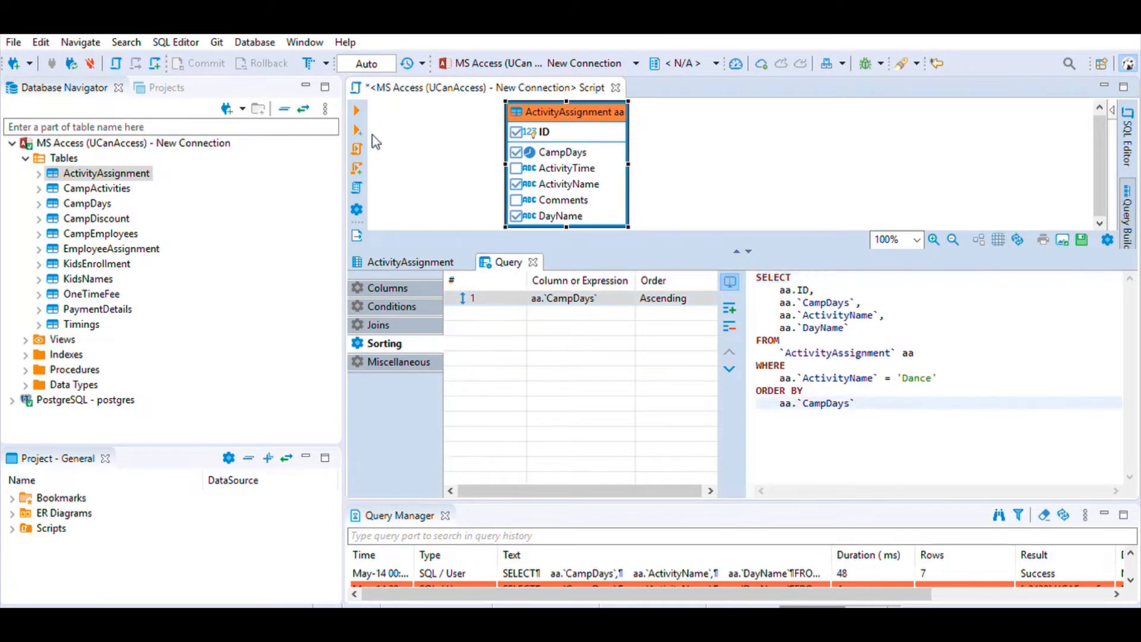
{"action": "left_click", "coordinate": [357, 109]}
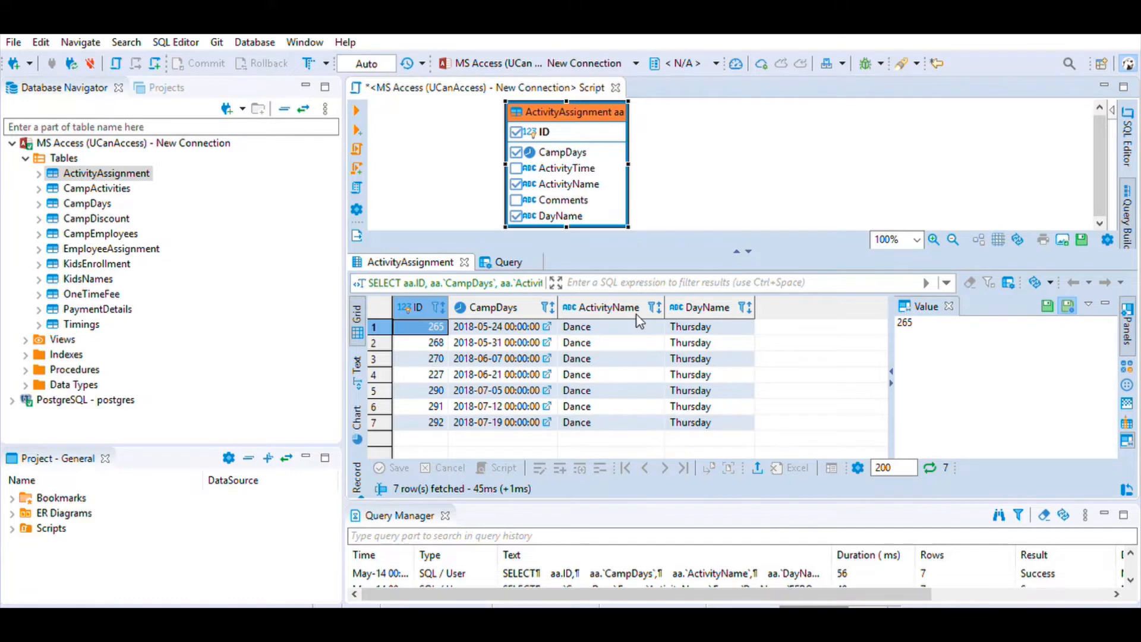
{"action": "left_click", "coordinate": [509, 261]}
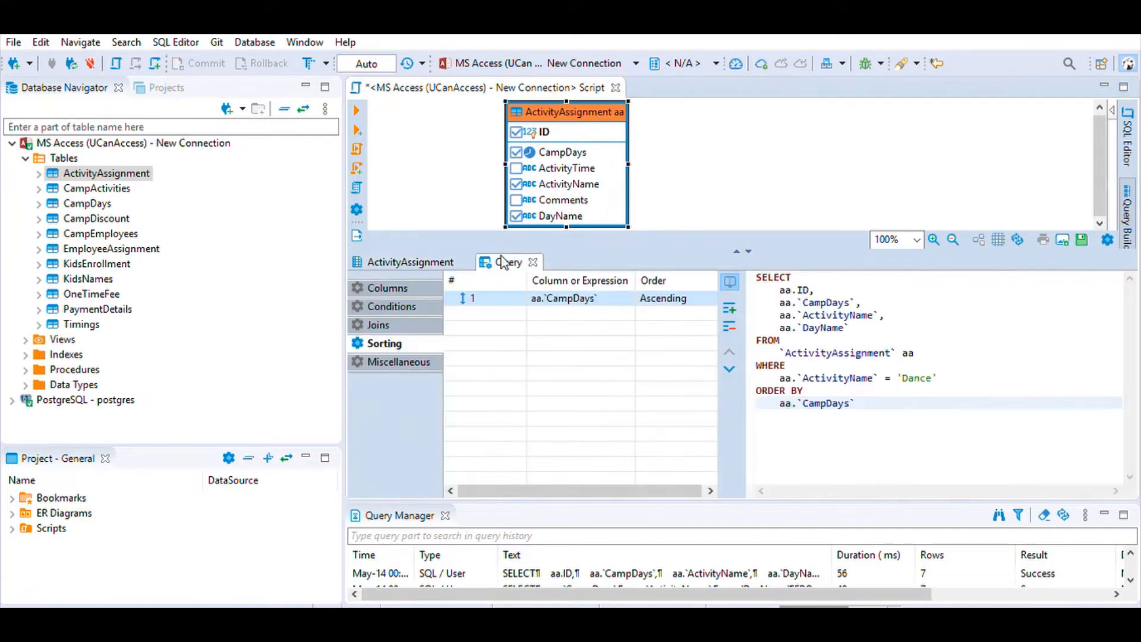
{"action": "left_click_drag", "start_coordinate": [944, 400], "coordinate": [754, 255]}
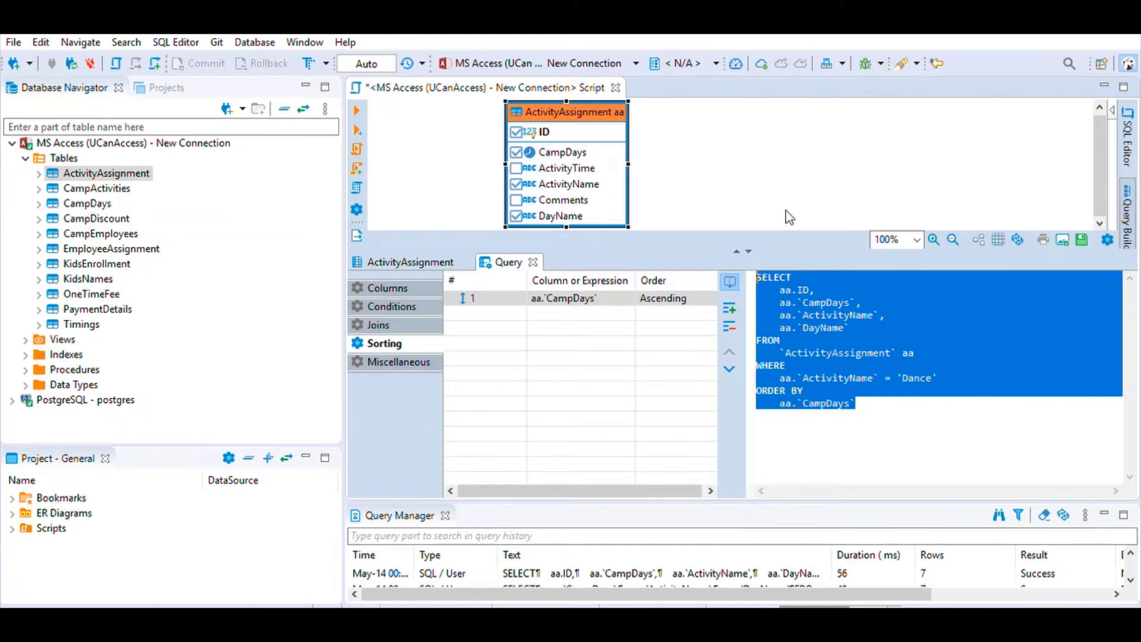
Step: Make room in the diagram around the ActivityAssignment table and add the CampDays table to the query
{"action": "left_click", "coordinate": [792, 176]}
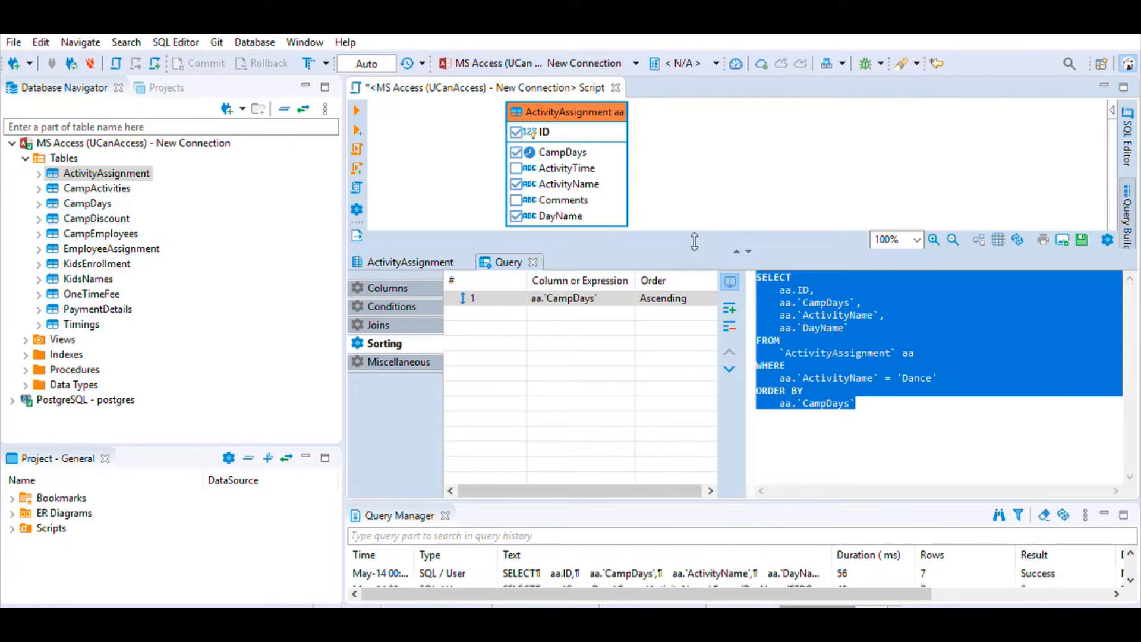
{"action": "left_click_drag", "start_coordinate": [695, 241], "coordinate": [667, 305]}
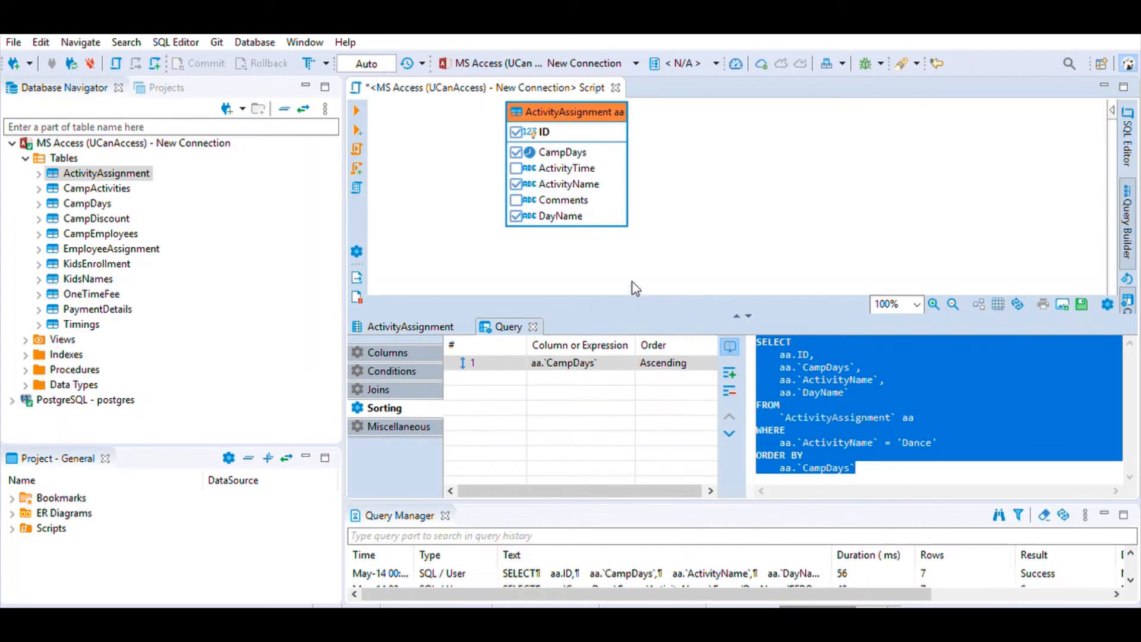
{"action": "left_click_drag", "start_coordinate": [573, 107], "coordinate": [525, 132]}
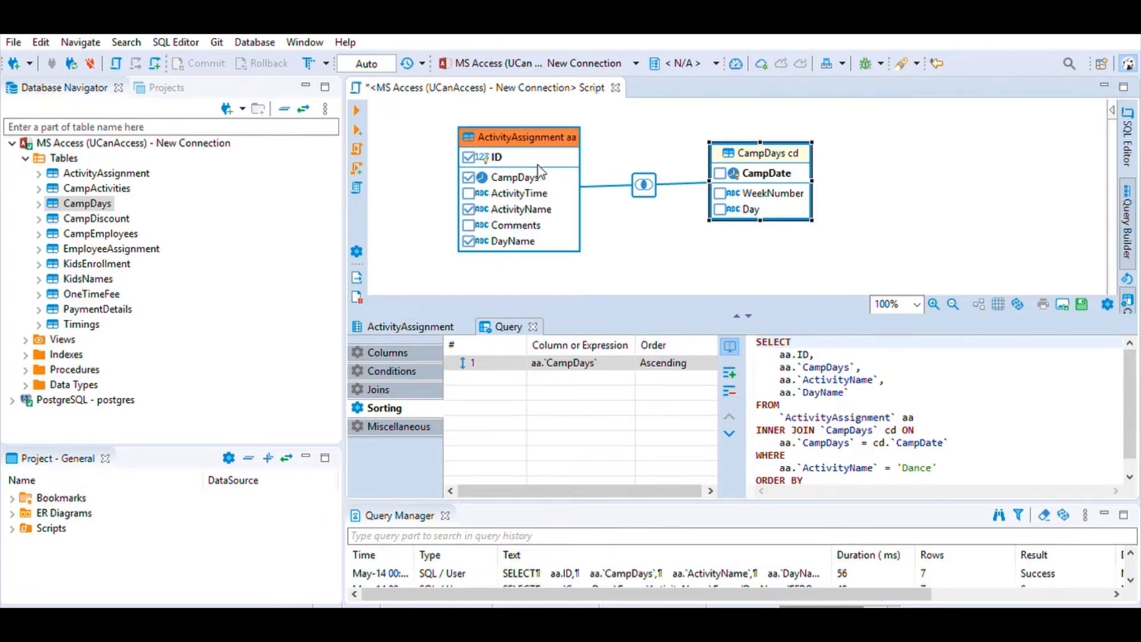
Step: Expand the CampDays and ActivityAssignment tables in the database tree and inspect the foreign key of ActivityAssignment
{"action": "left_click", "coordinate": [39, 202]}
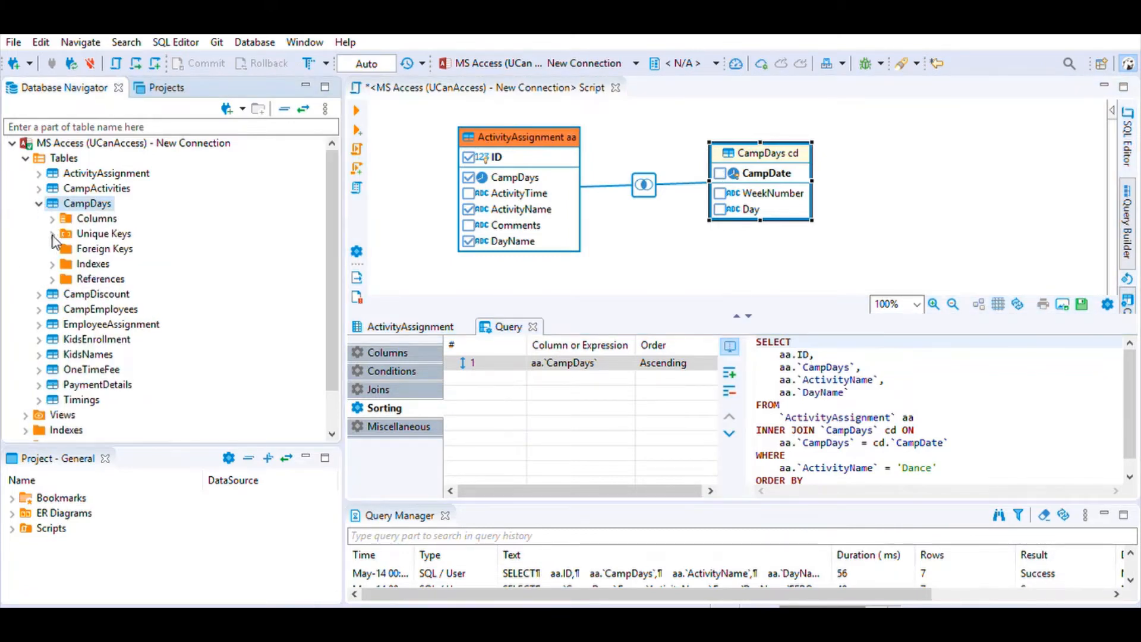
{"action": "left_click", "coordinate": [39, 173]}
{"action": "left_click", "coordinate": [52, 218]}
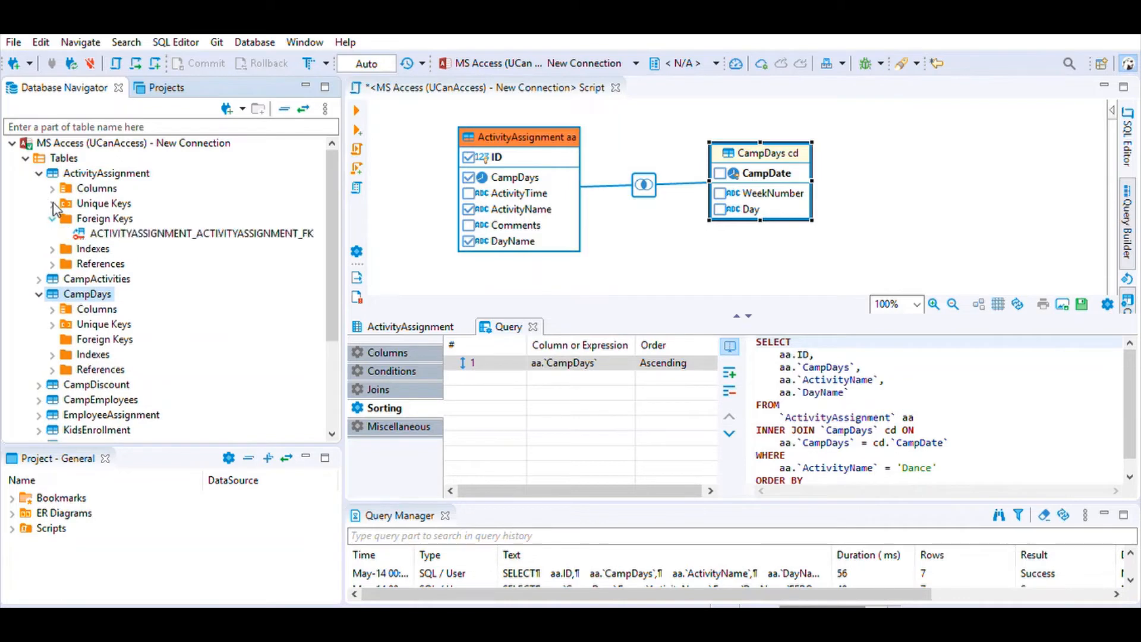
{"action": "left_click", "coordinate": [159, 231]}
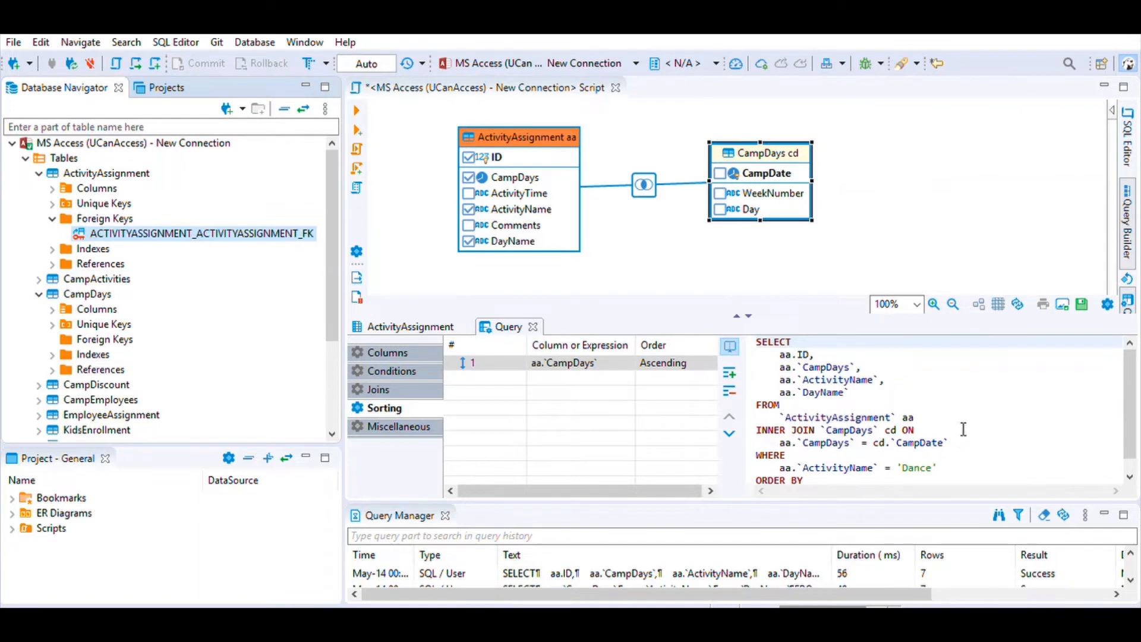
Step: Highlight the join condition and the whole INNER JOIN clause in the generated SQL to examine how the tables are linked
{"action": "left_click_drag", "start_coordinate": [975, 441], "coordinate": [781, 440]}
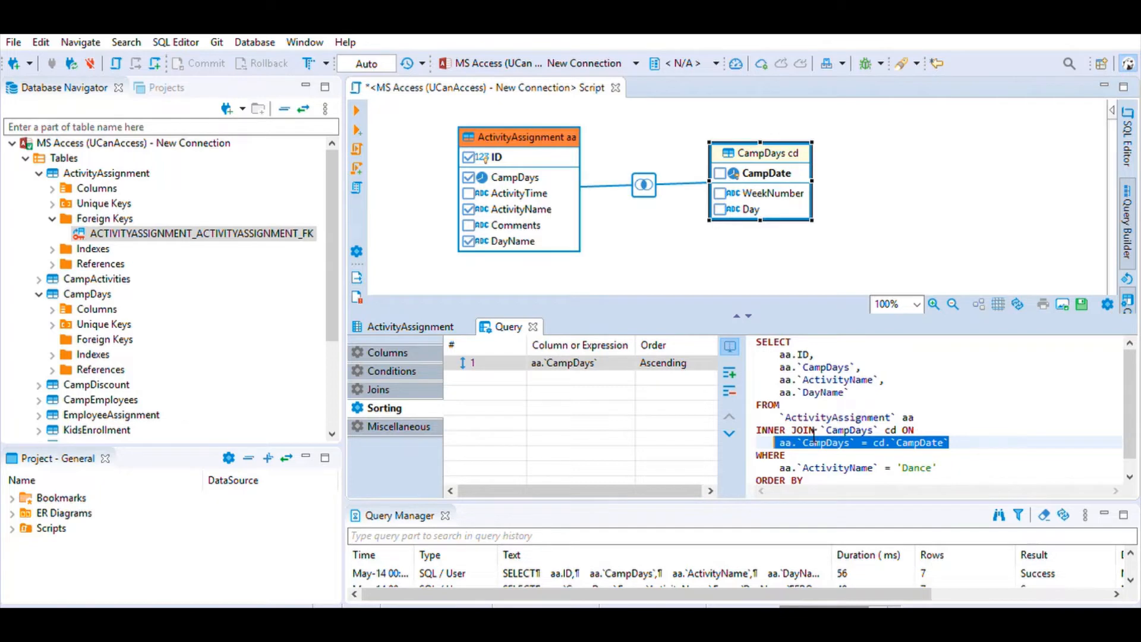
{"action": "left_click", "coordinate": [978, 433]}
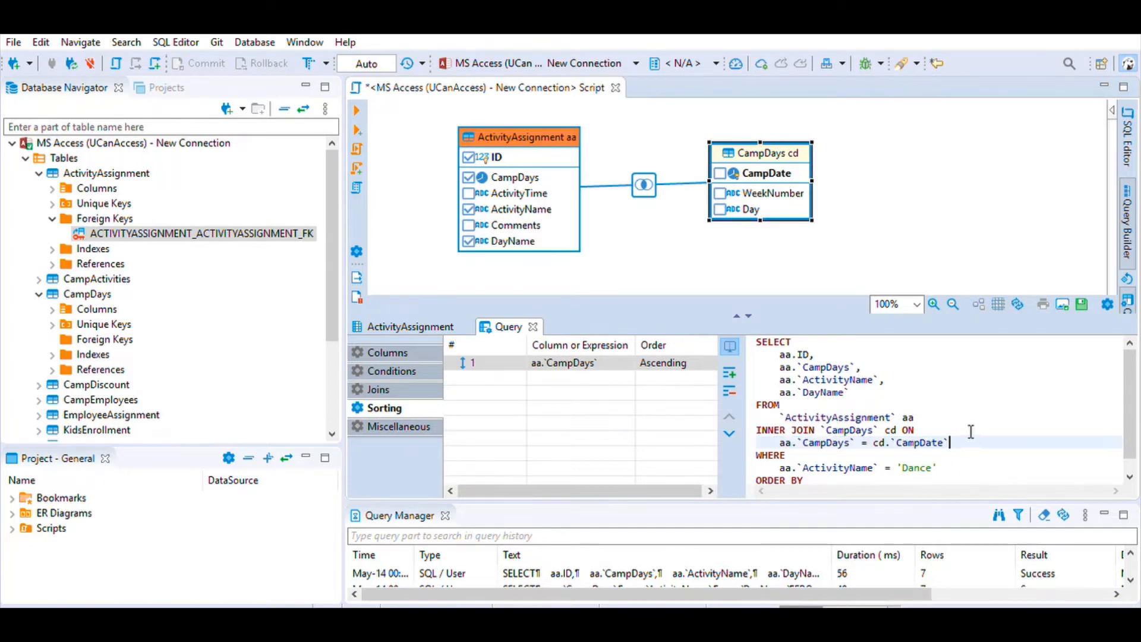
{"action": "left_click_drag", "start_coordinate": [971, 433], "coordinate": [756, 424]}
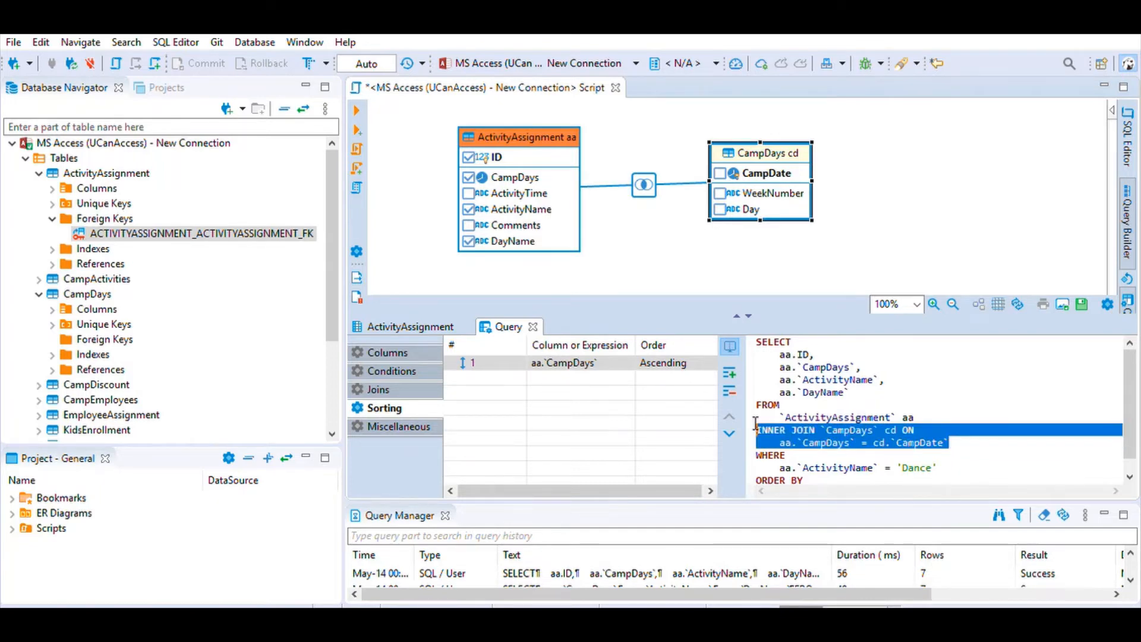
{"action": "left_click", "coordinate": [653, 253]}
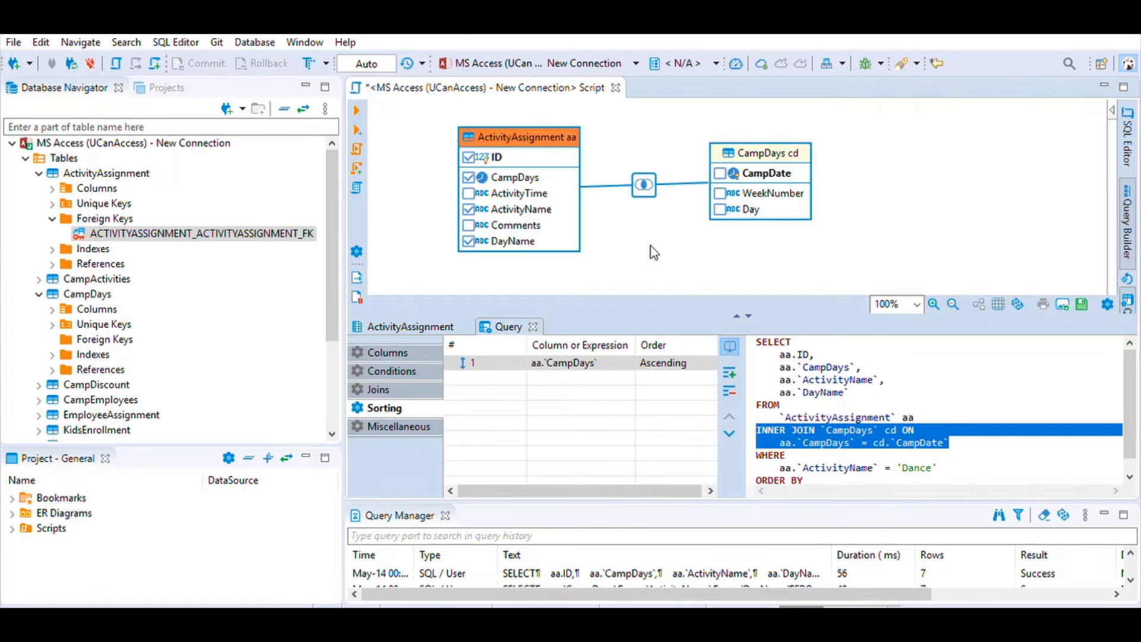
Step: Add the Day column of CampDays to the query, run it and check the Day values in the results
{"action": "left_click", "coordinate": [720, 210]}
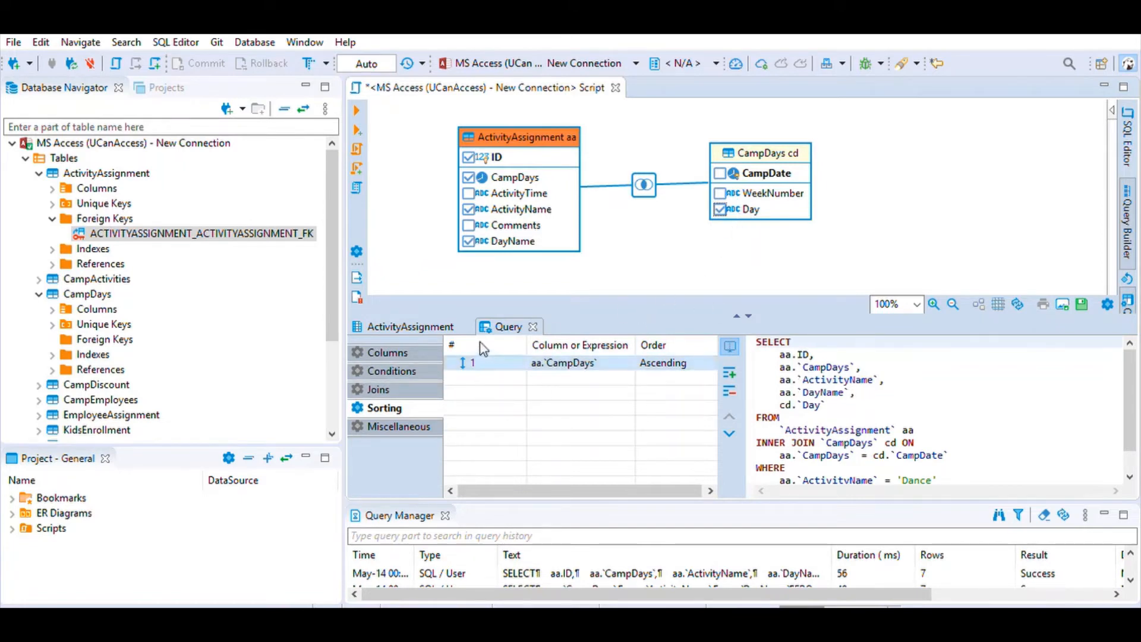
{"action": "left_click", "coordinate": [357, 100]}
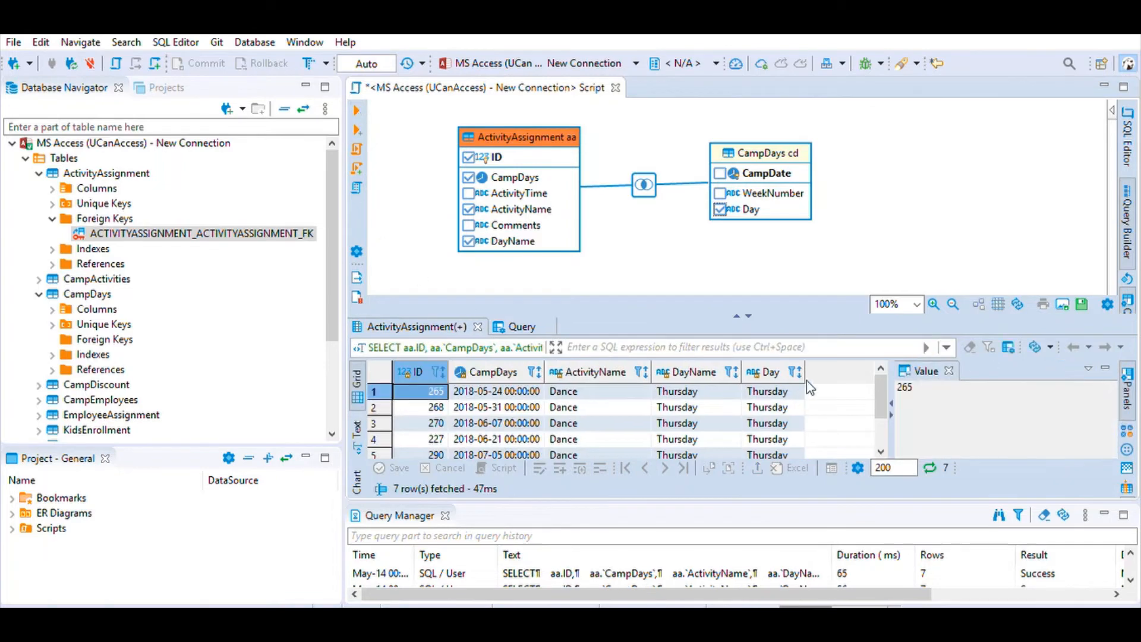
{"action": "scroll", "coordinate": [881, 387], "scroll_direction": "down", "scroll_amount": 1}
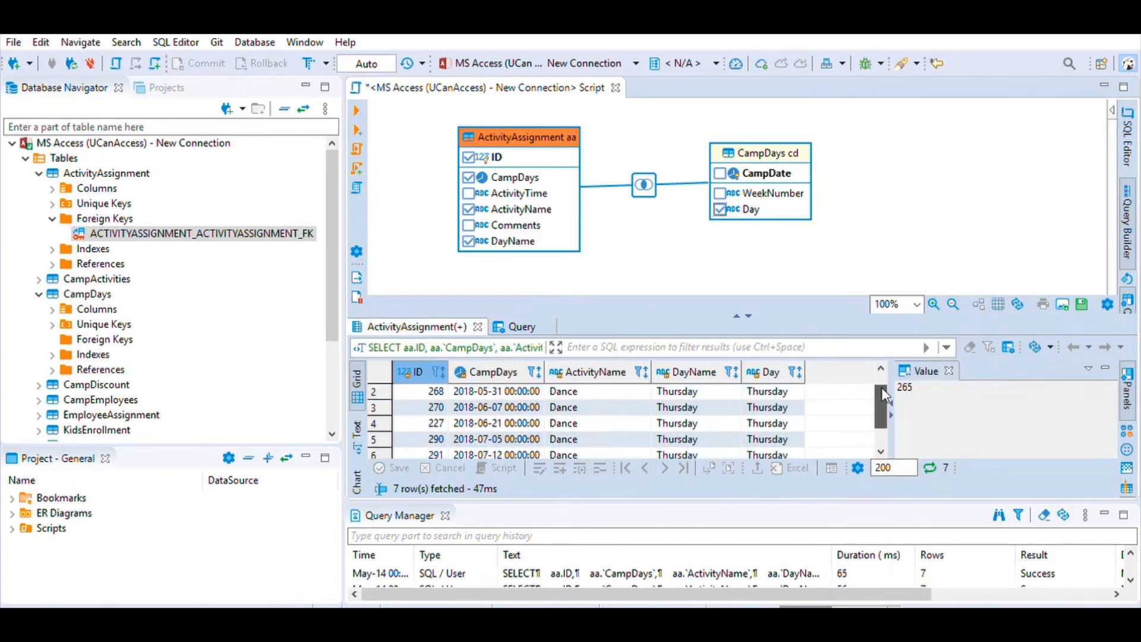
{"action": "left_click", "coordinate": [771, 370]}
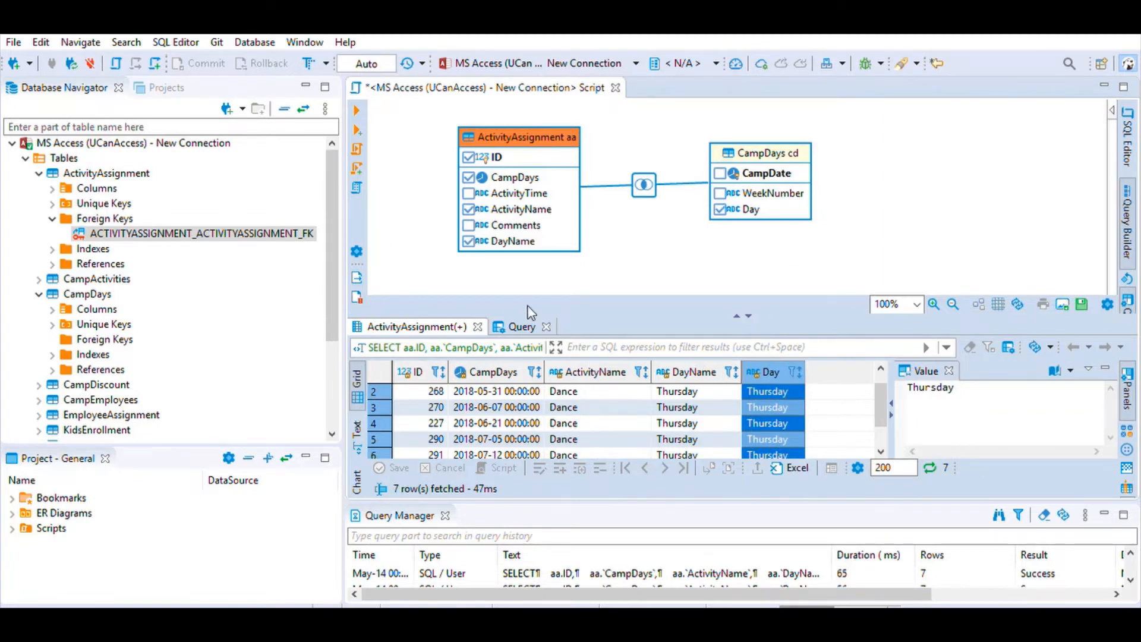
Step: Add the WeekNumber column of CampDays to the query and remove the ID column from its column list
{"action": "left_click", "coordinate": [522, 326]}
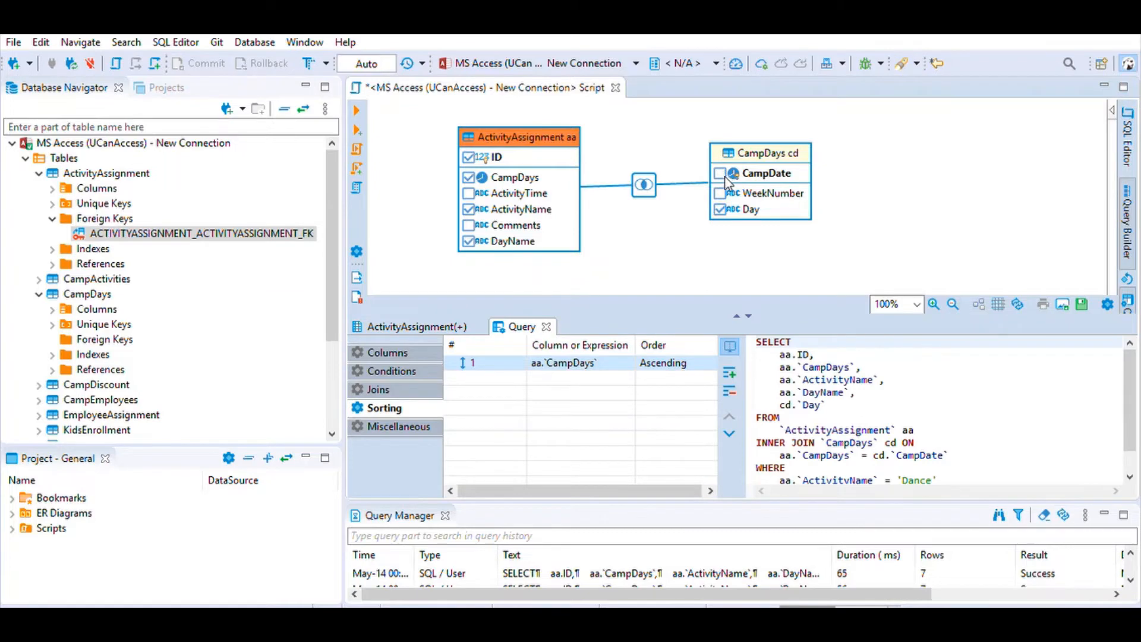
{"action": "left_click", "coordinate": [720, 193]}
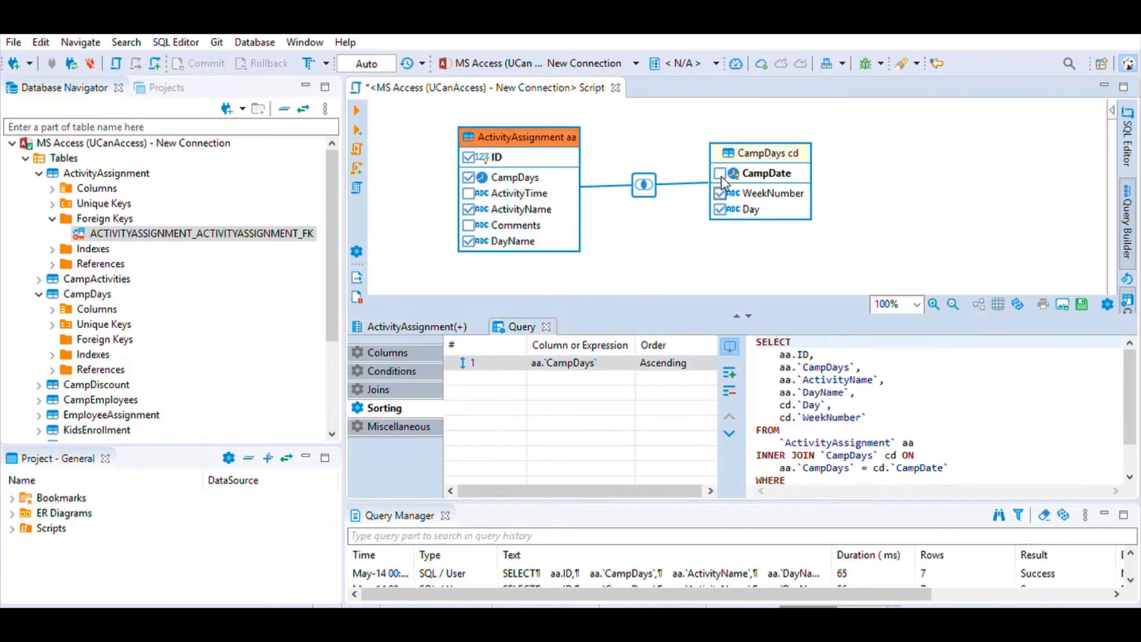
{"action": "left_click", "coordinate": [413, 345]}
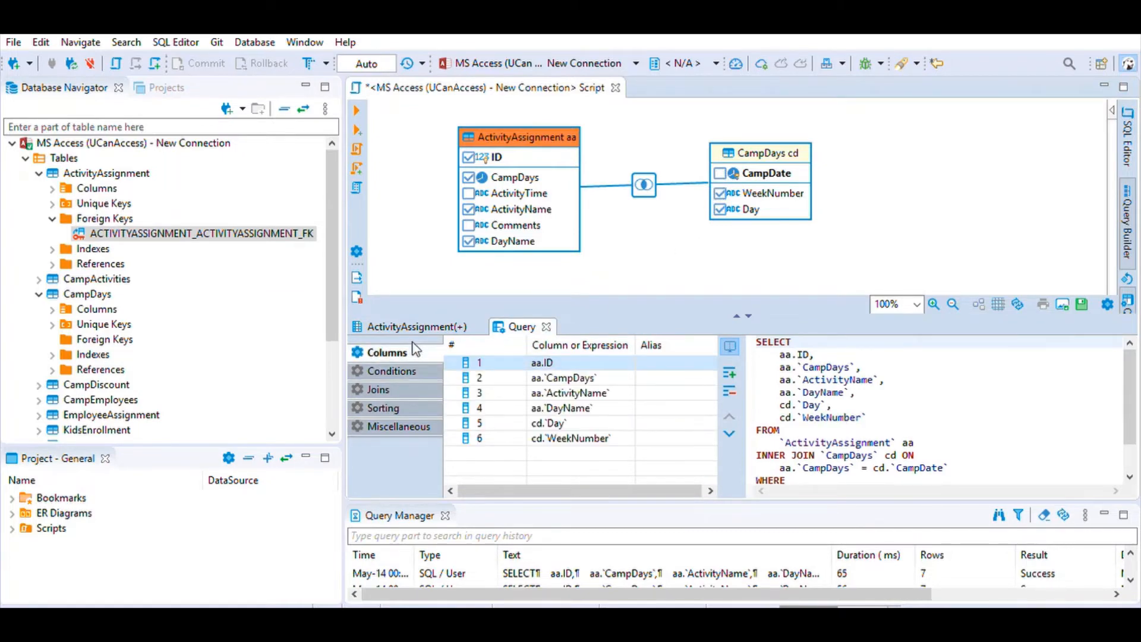
{"action": "left_click", "coordinate": [605, 363]}
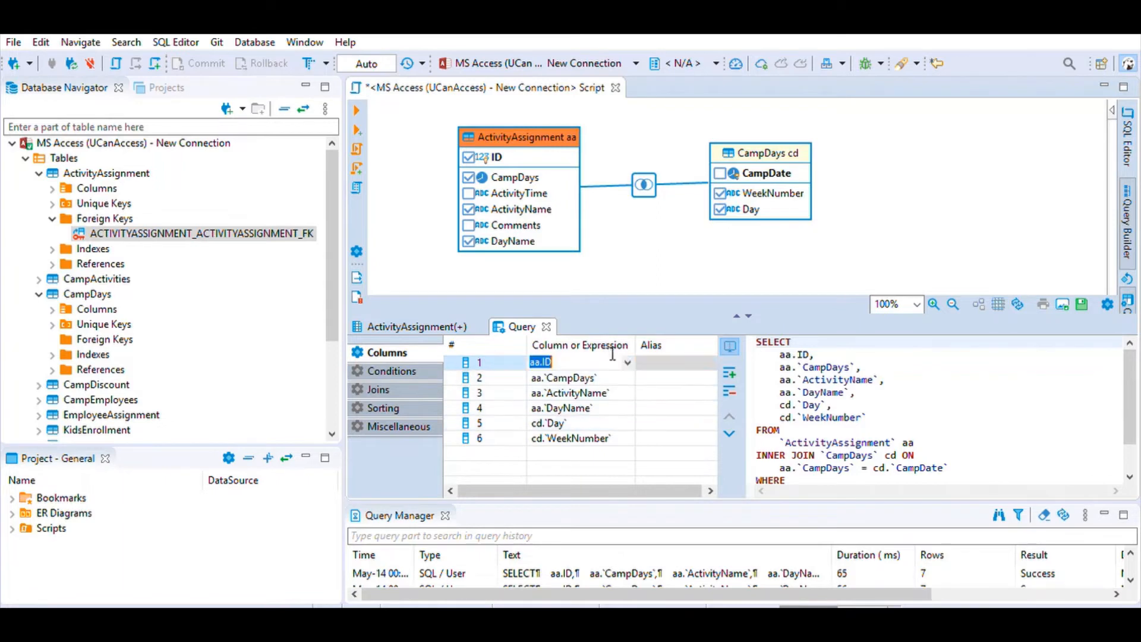
{"action": "left_click", "coordinate": [731, 390]}
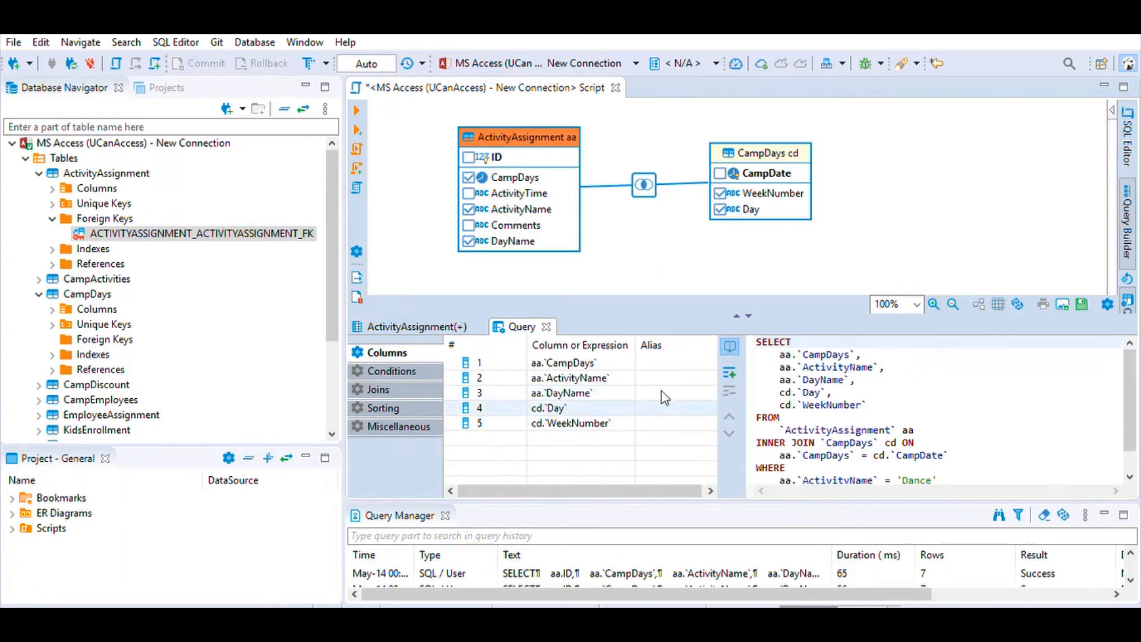
Step: Move the WeekNumber column to the first place in the query's column list
{"action": "left_click", "coordinate": [621, 422]}
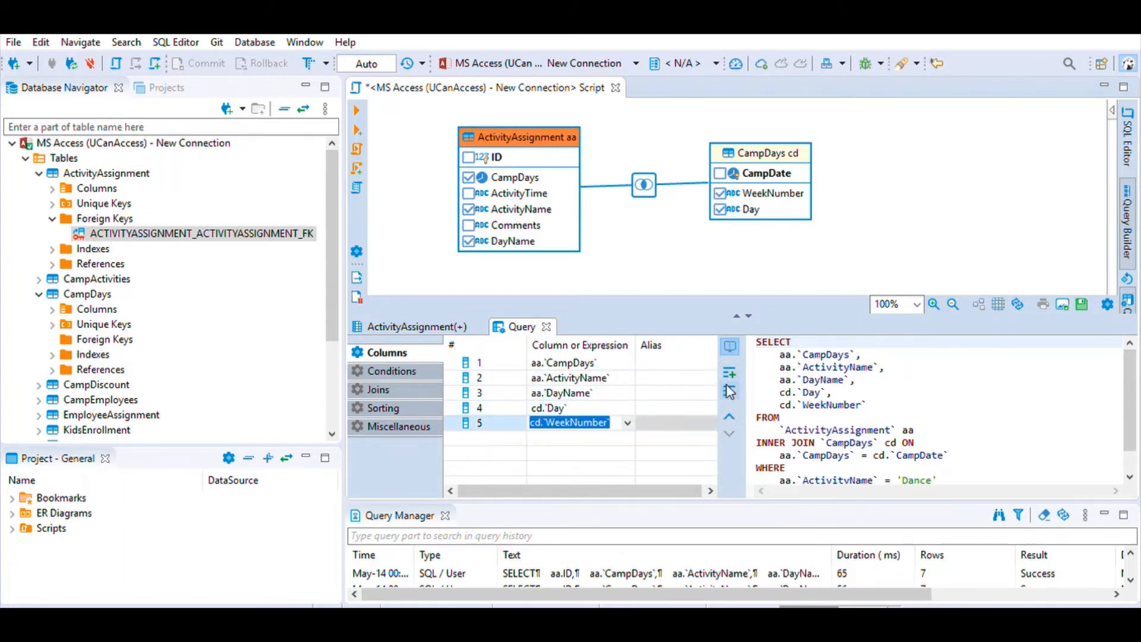
{"action": "left_click", "coordinate": [732, 402]}
{"action": "left_click", "coordinate": [732, 402]}
{"action": "left_click", "coordinate": [732, 402]}
{"action": "left_click", "coordinate": [732, 402]}
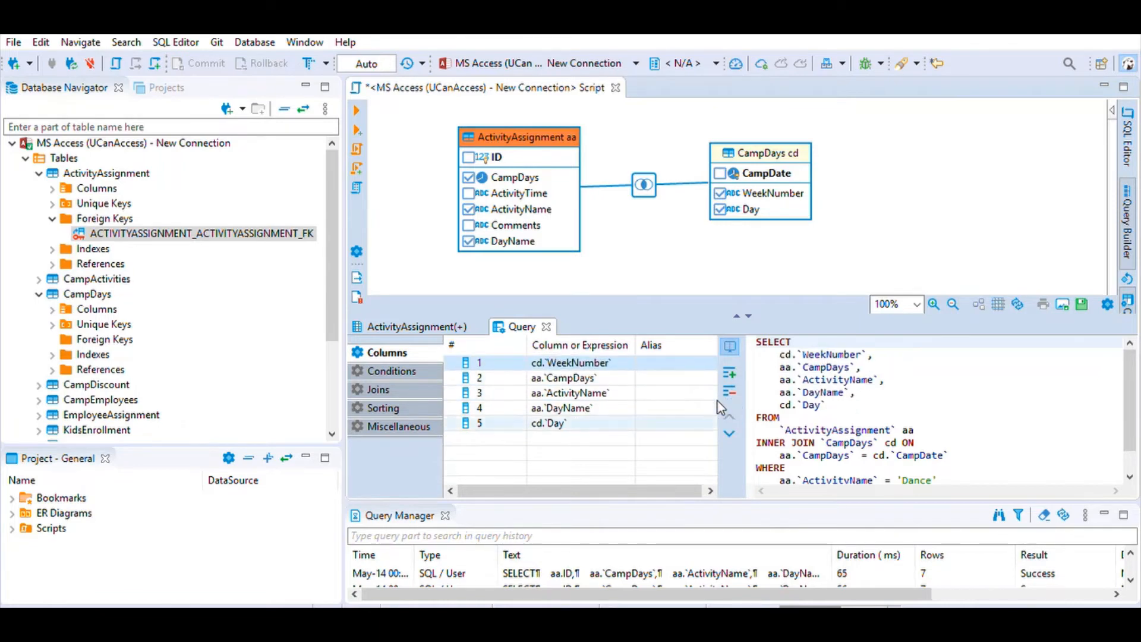
Step: Remove the DayName column of ActivityAssignment from the query's column list
{"action": "left_click", "coordinate": [610, 407]}
{"action": "left_click", "coordinate": [612, 421]}
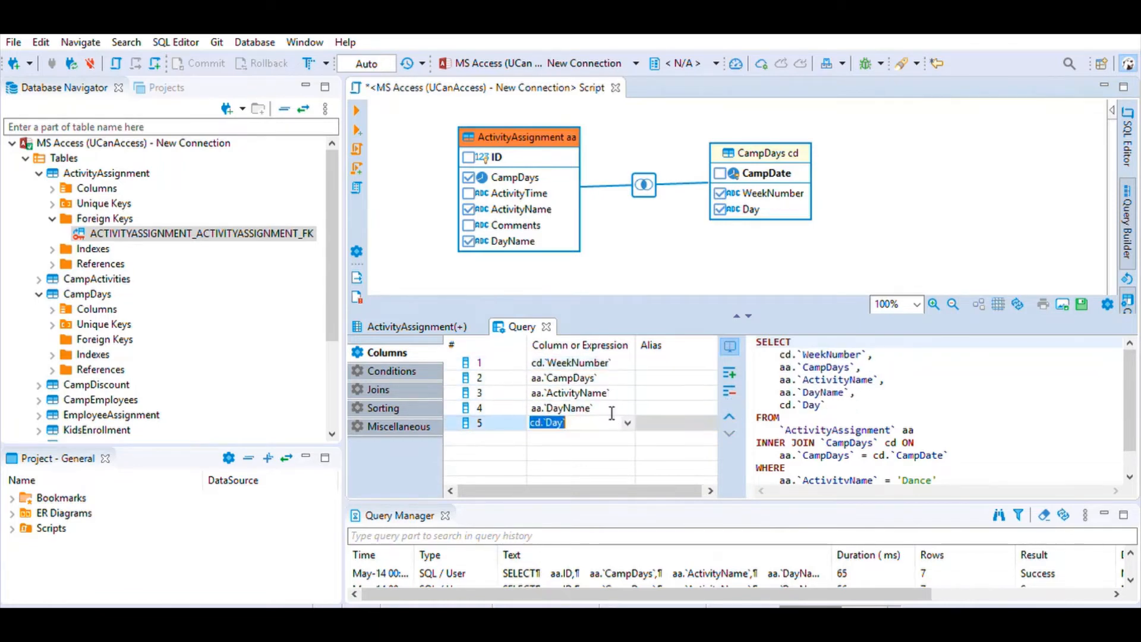
{"action": "left_click", "coordinate": [616, 406]}
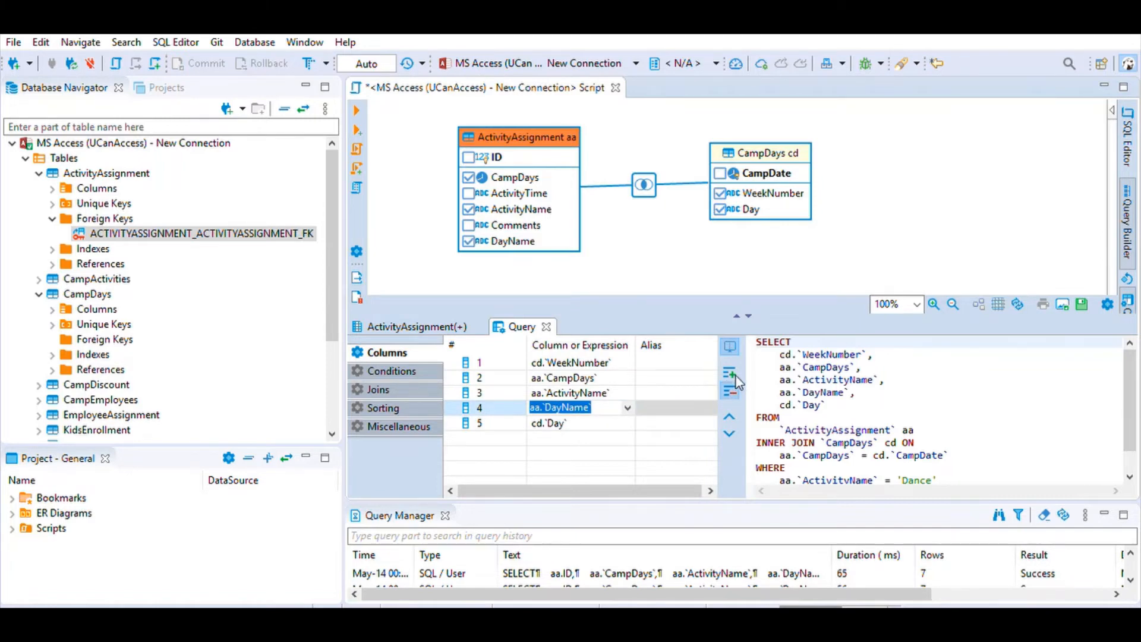
{"action": "left_click", "coordinate": [730, 391]}
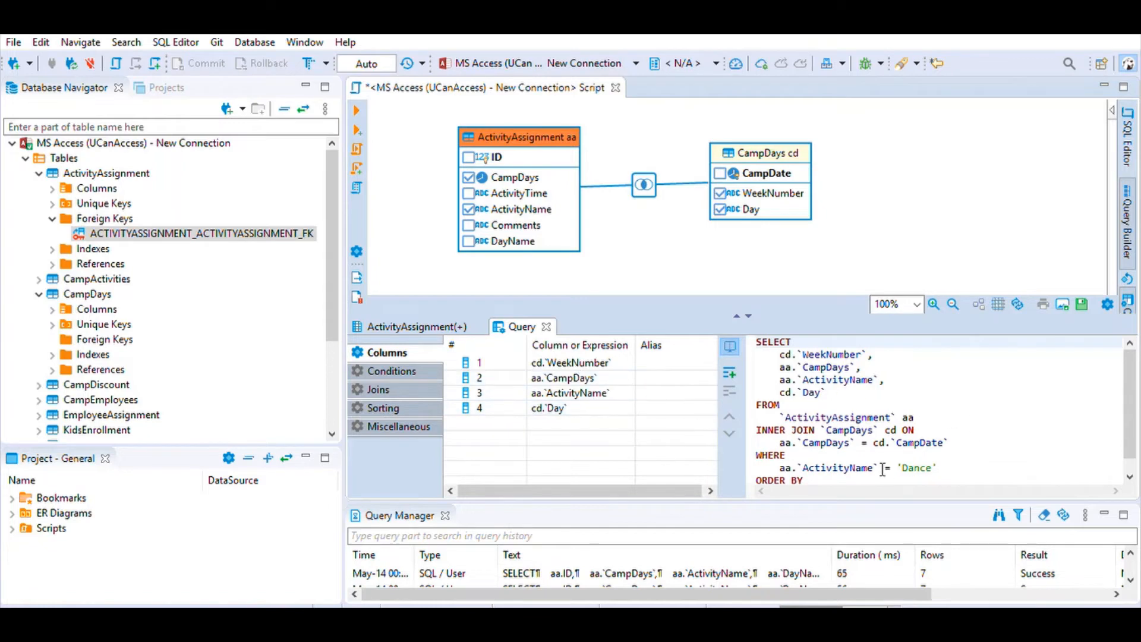
Step: Run the joined query, enlarge the results area and review the complete SQL statement in the query definition
{"action": "left_click", "coordinate": [356, 96]}
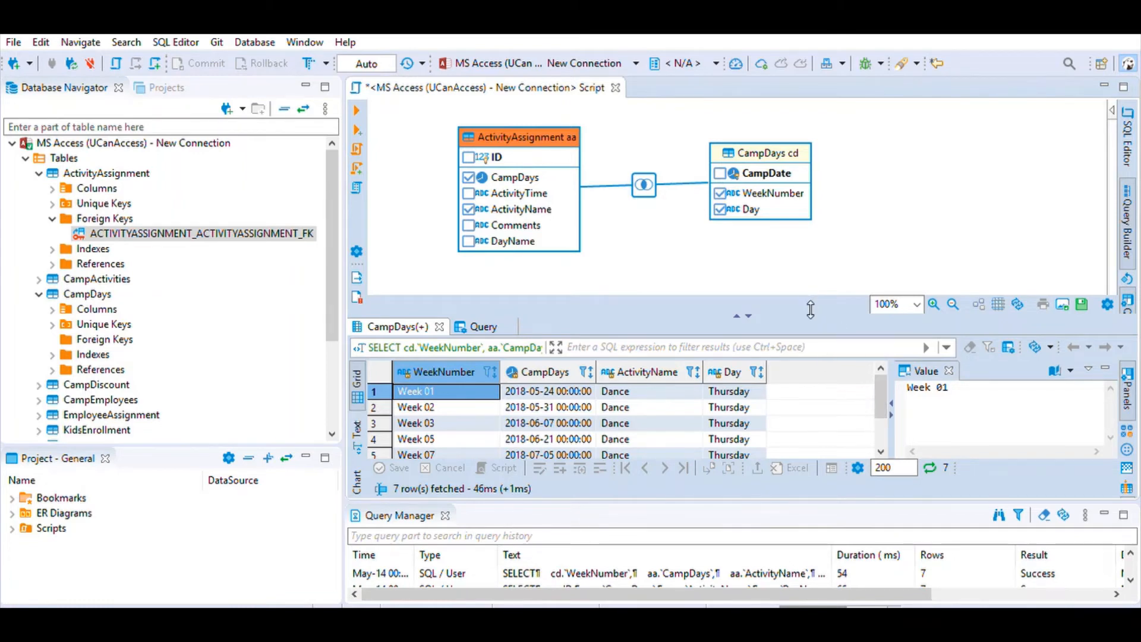
{"action": "left_click_drag", "start_coordinate": [808, 309], "coordinate": [809, 280]}
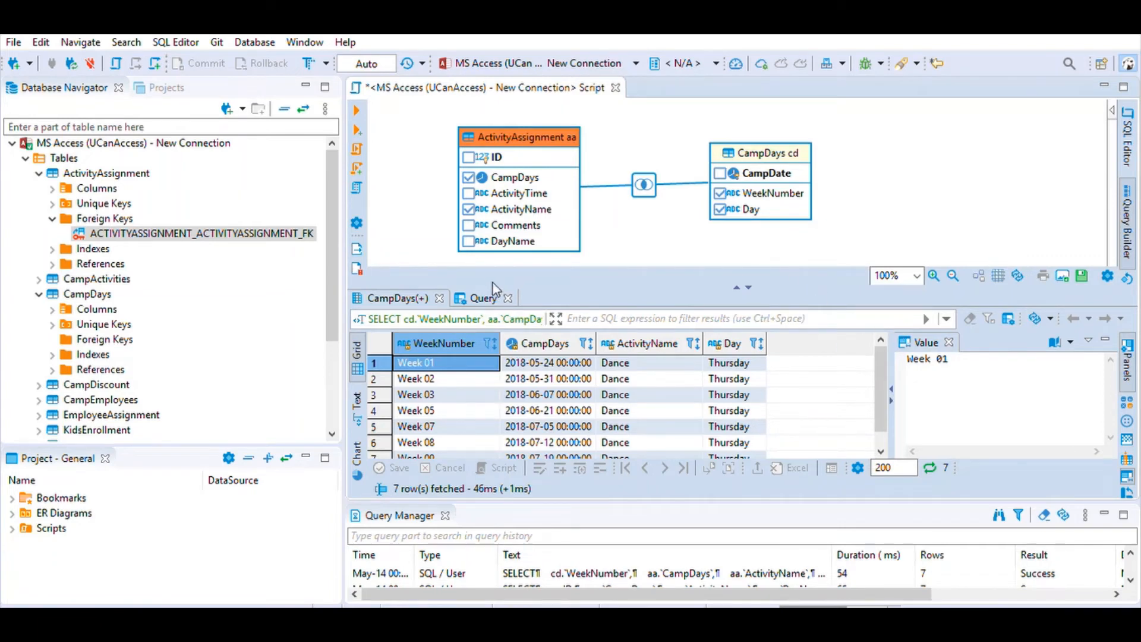
{"action": "left_click", "coordinate": [485, 299]}
{"action": "left_click", "coordinate": [906, 461]}
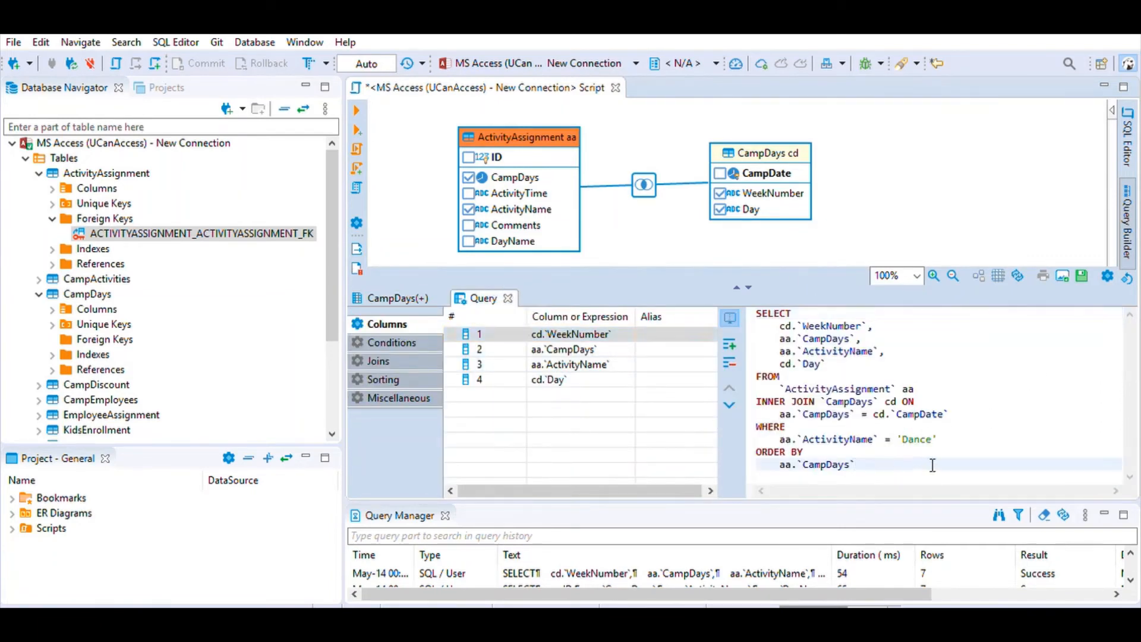
{"action": "left_click_drag", "start_coordinate": [933, 469], "coordinate": [765, 307]}
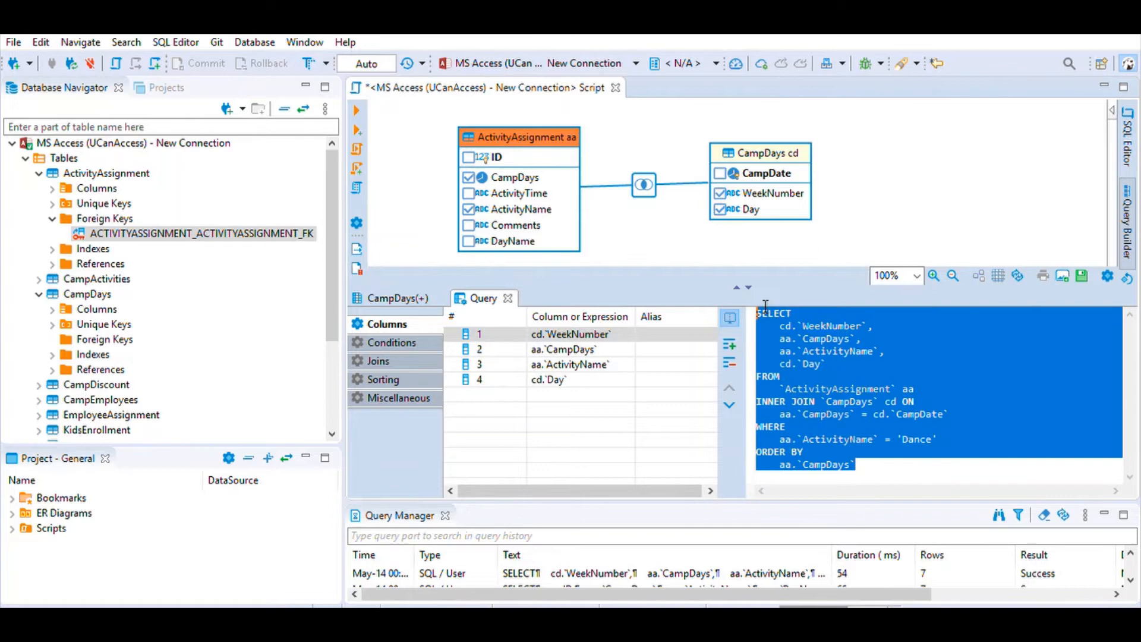
{"action": "left_click", "coordinate": [865, 461]}
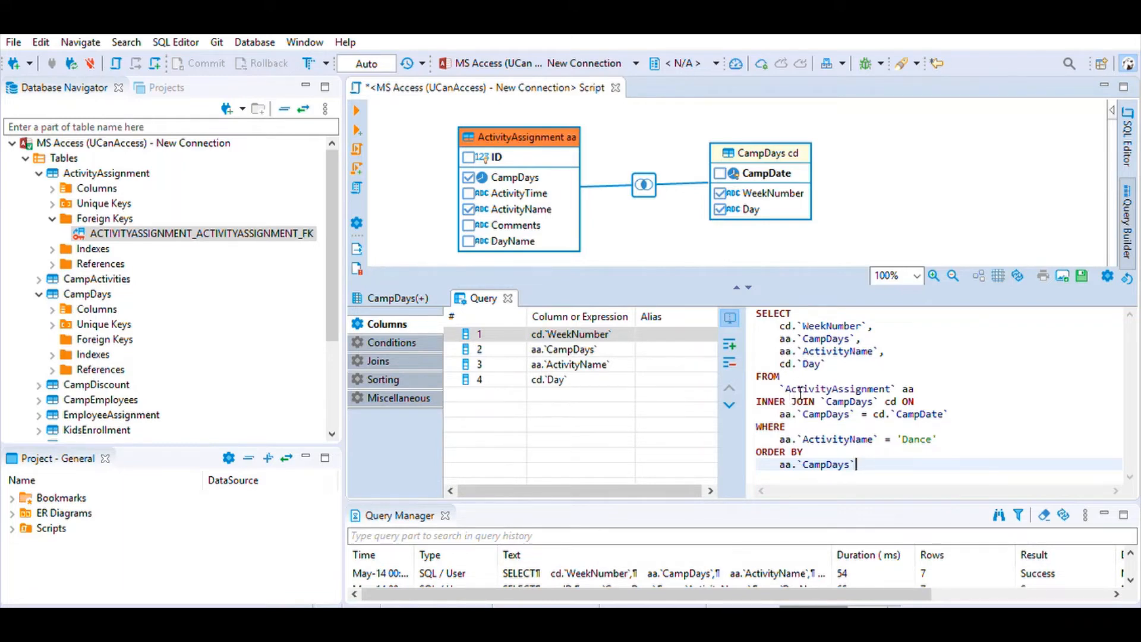
Step: Try the Simple join type for the CampDays table in the query's joins
{"action": "left_click", "coordinate": [387, 360]}
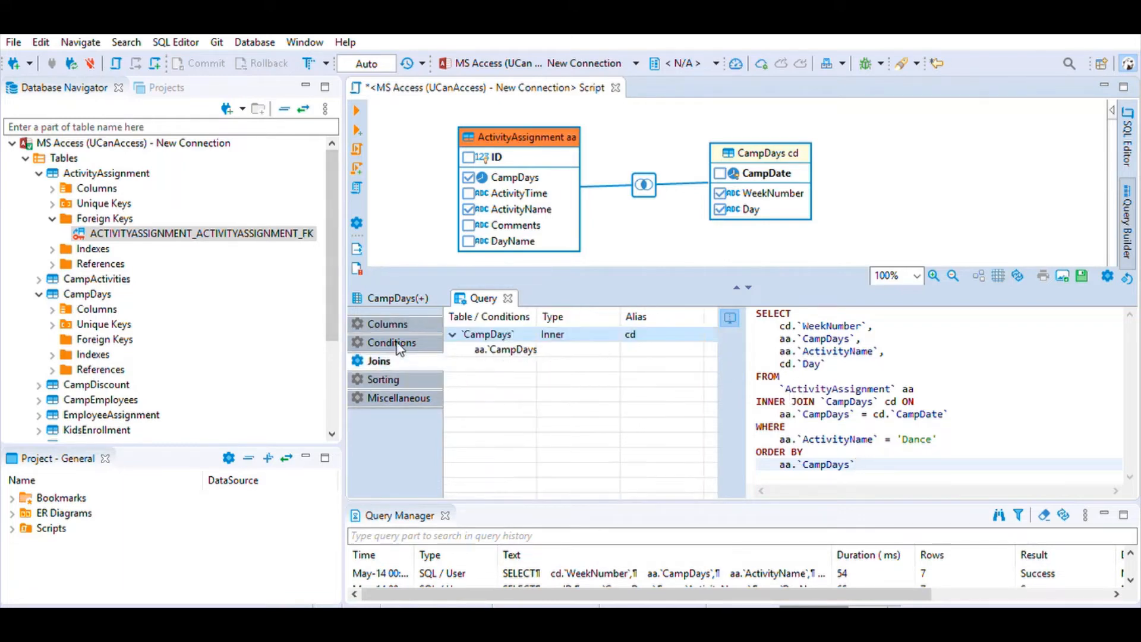
{"action": "left_click", "coordinate": [597, 324]}
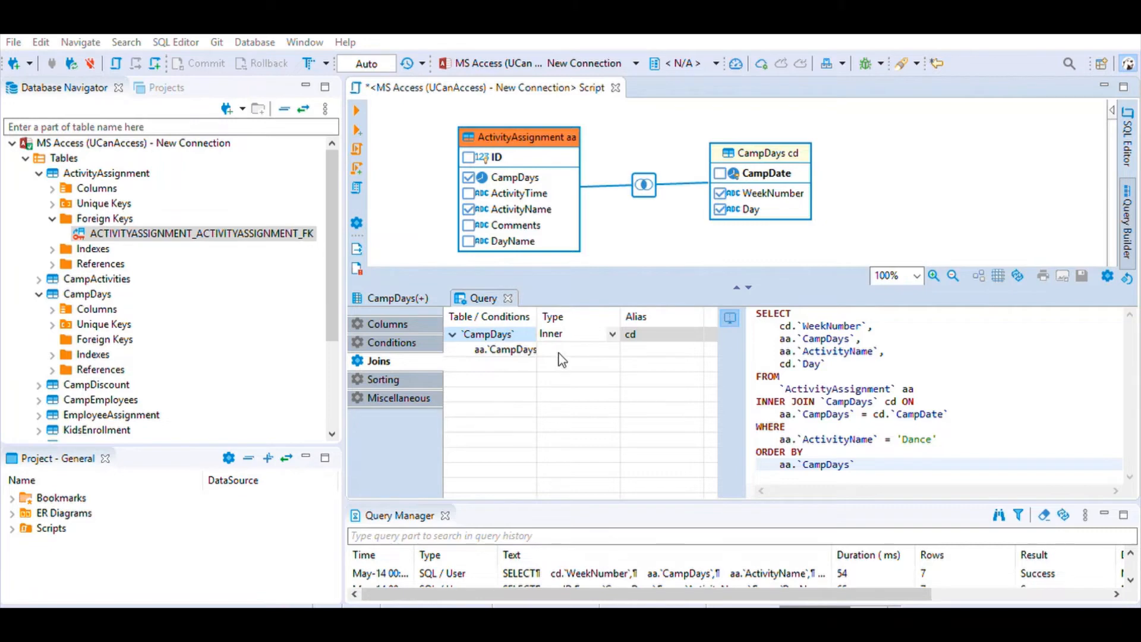
{"action": "left_click", "coordinate": [570, 335]}
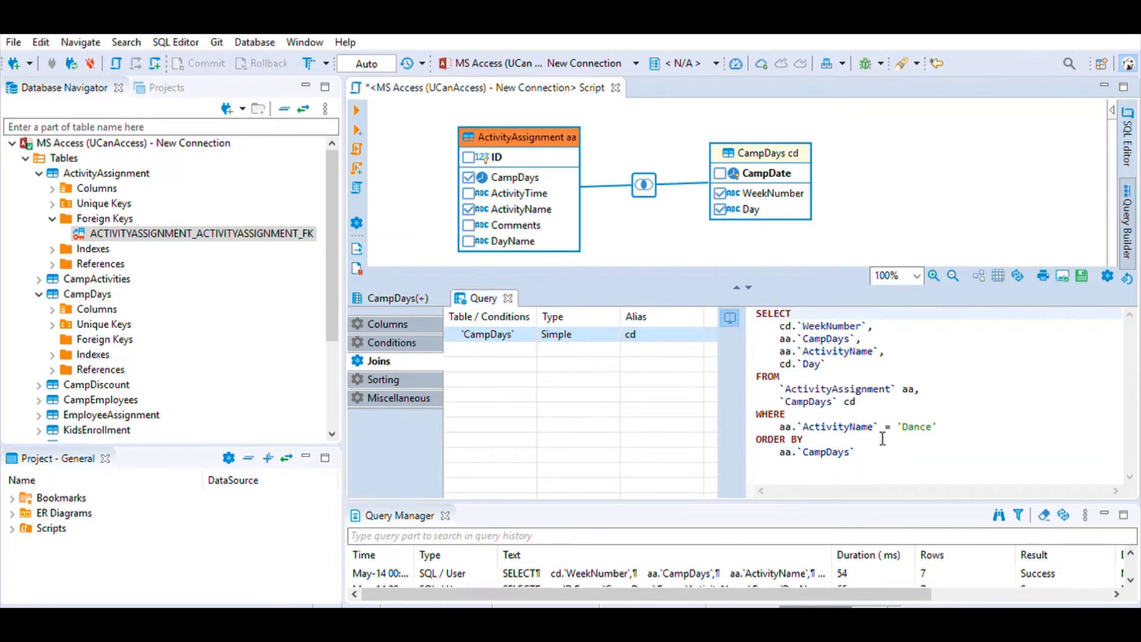
Step: Set the join type of CampDays to Left and highlight the join condition line in the generated SQL
{"action": "left_click", "coordinate": [614, 330]}
{"action": "left_click", "coordinate": [613, 330]}
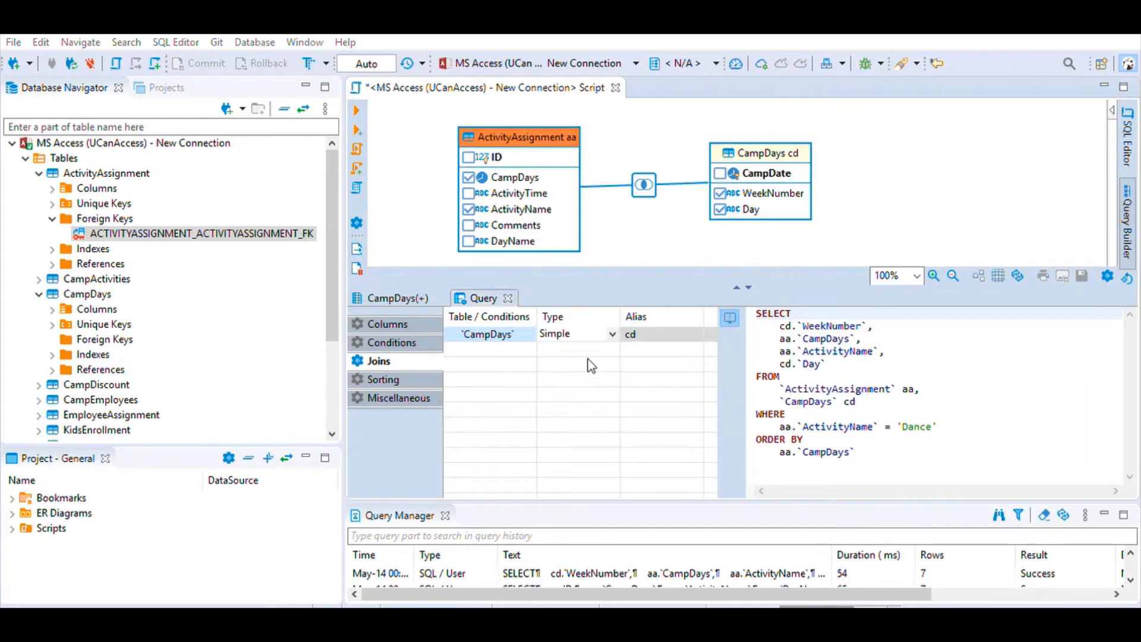
{"action": "left_click", "coordinate": [551, 357]}
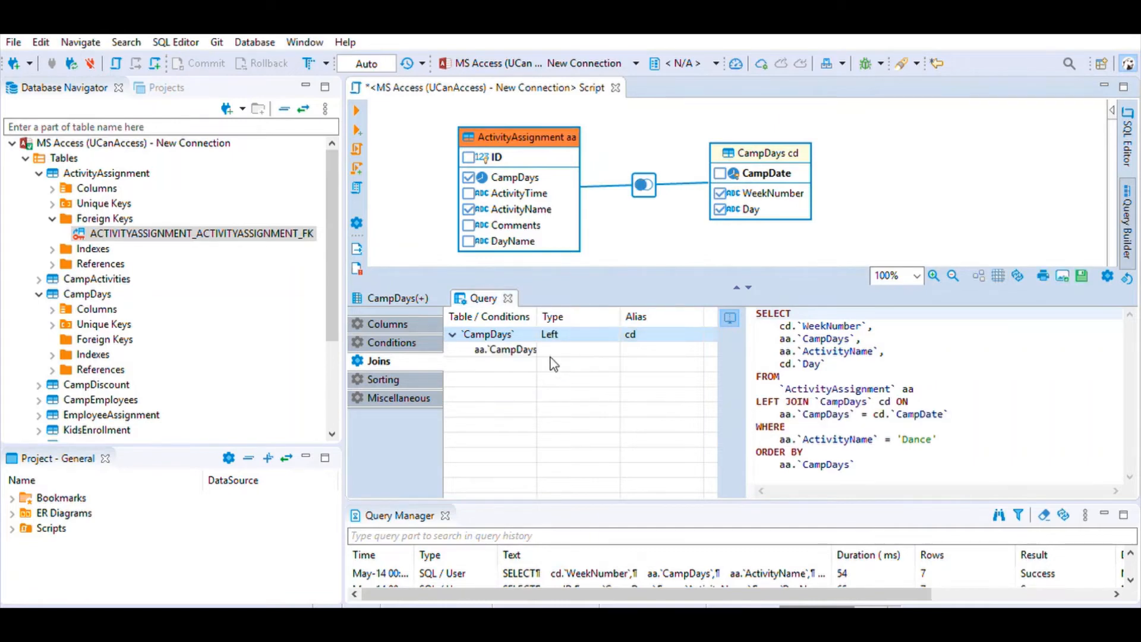
{"action": "triple_click", "coordinate": [969, 410]}
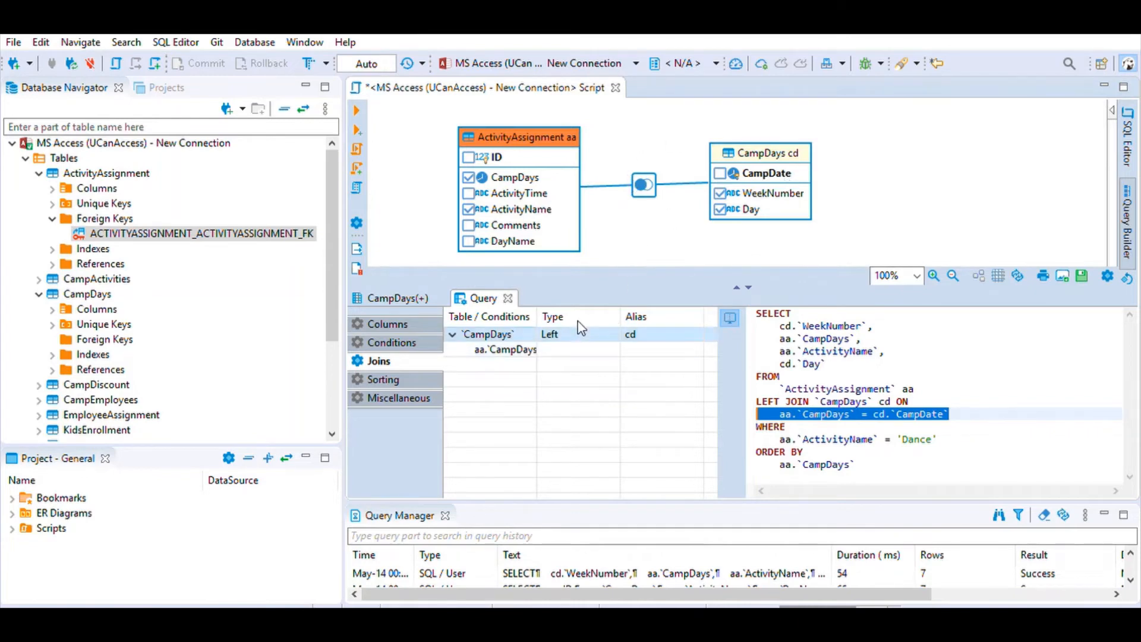
Step: Try the Right join type for CampDays, followed by the Full join type
{"action": "left_click", "coordinate": [614, 329]}
{"action": "left_click", "coordinate": [579, 366]}
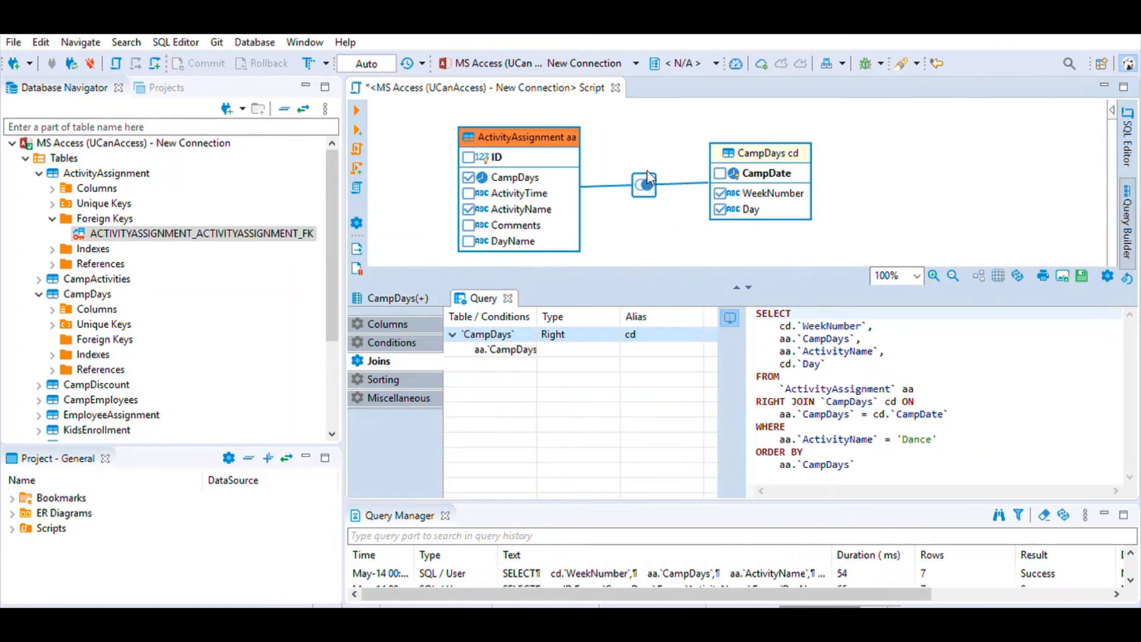
{"action": "left_click", "coordinate": [594, 333]}
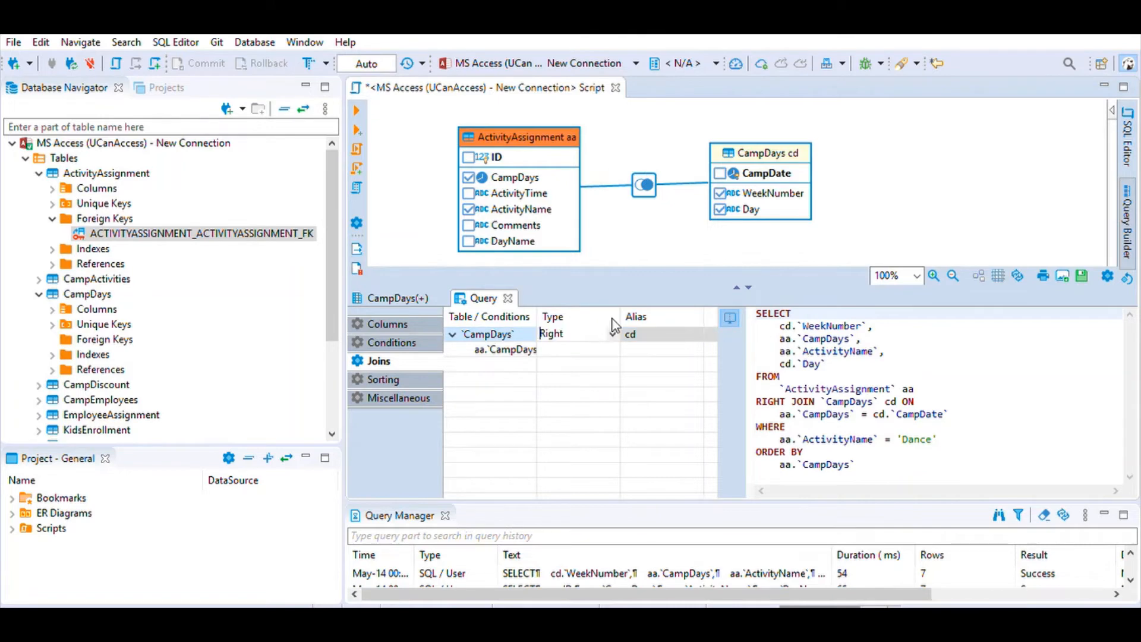
{"action": "left_click", "coordinate": [569, 381]}
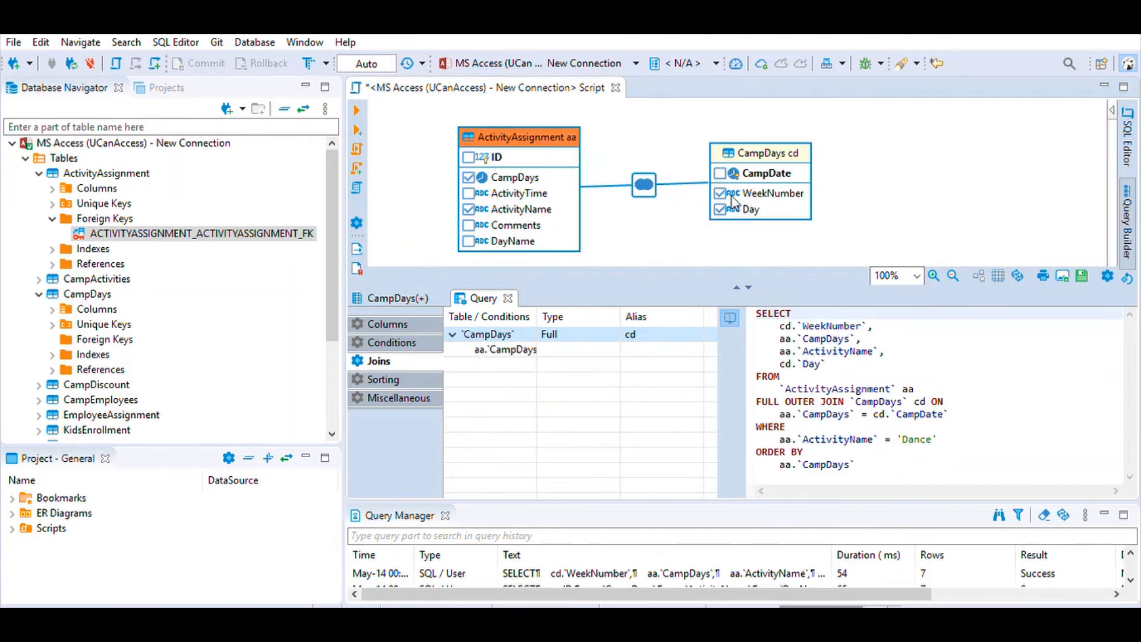
Step: Set the join type of the CampDays table back to Inner
{"action": "left_click", "coordinate": [577, 333]}
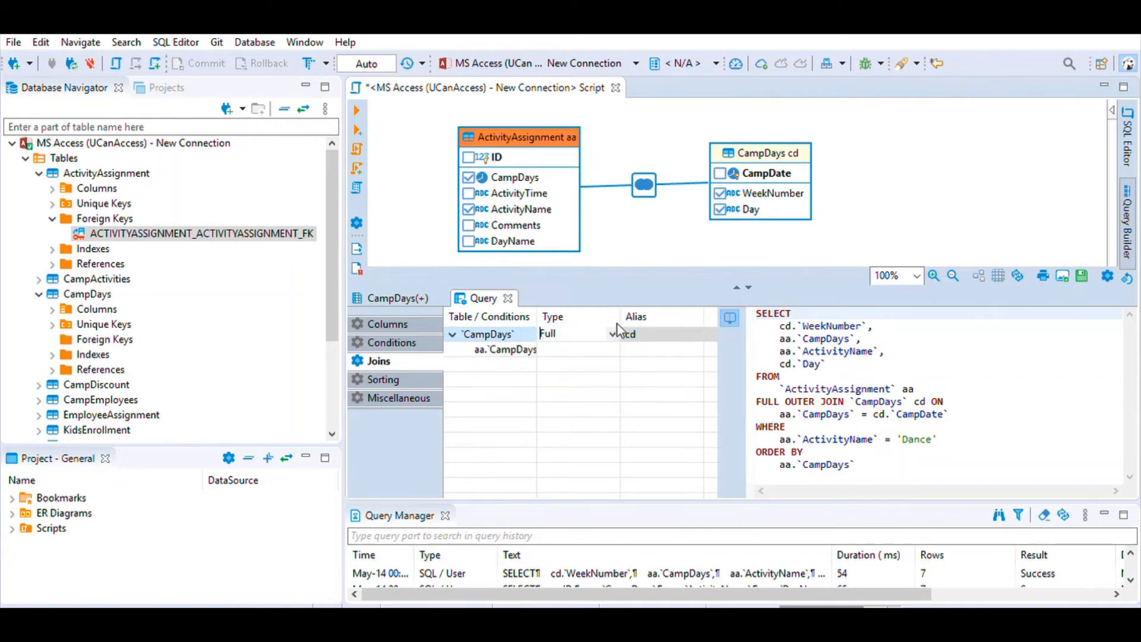
{"action": "left_click", "coordinate": [562, 347]}
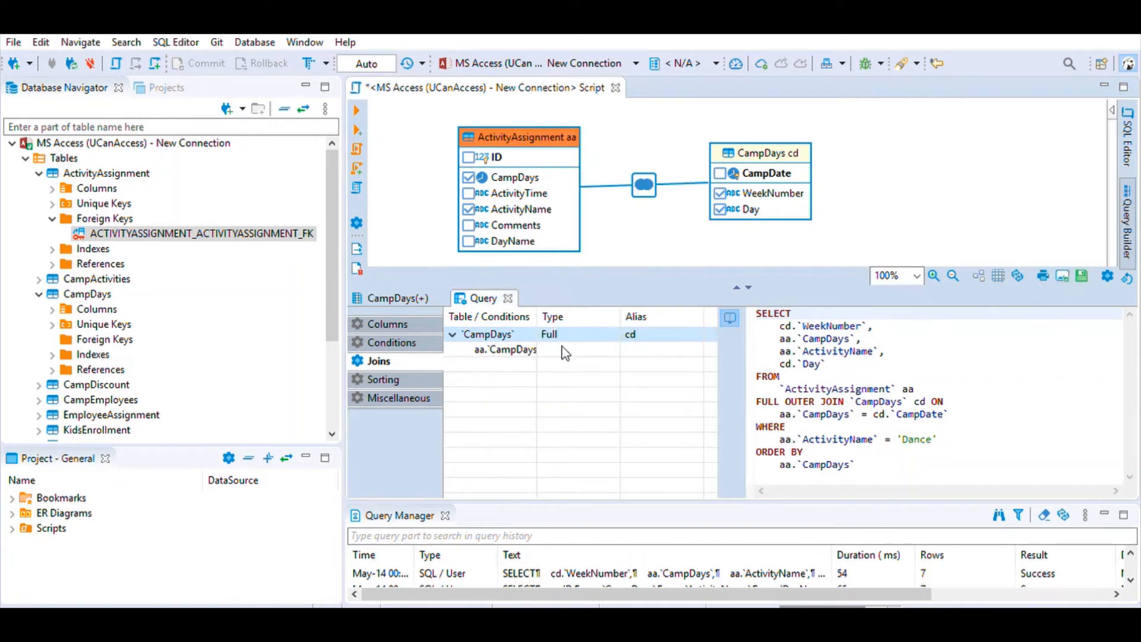
{"action": "left_click", "coordinate": [655, 234]}
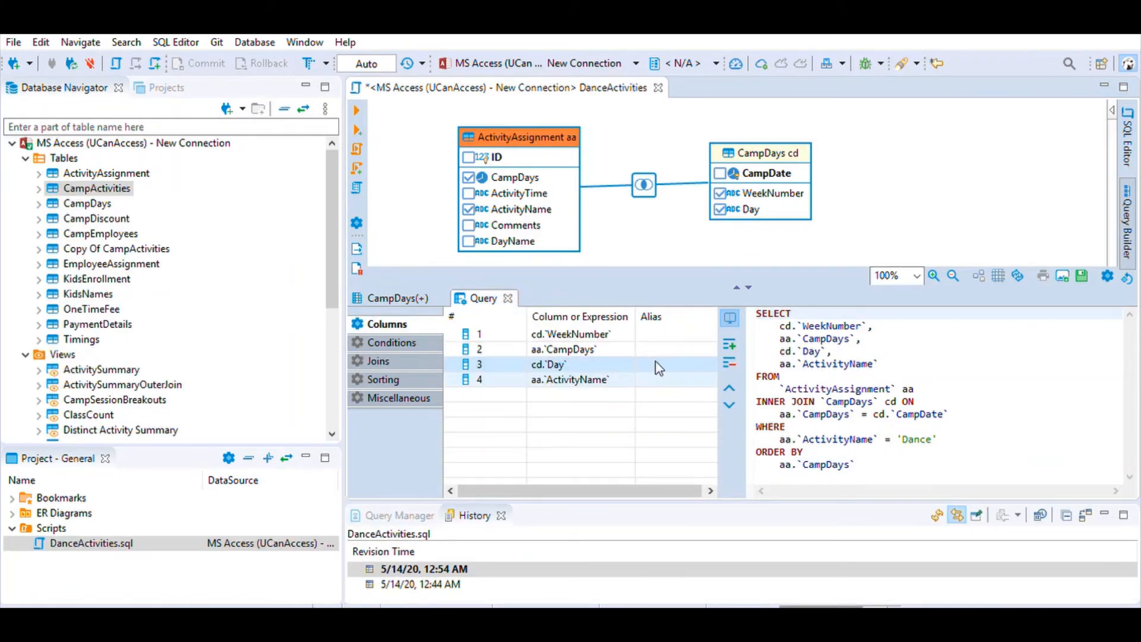
Step: Give the WeekNumber column the alias 'Week Number' in single quotes
{"action": "left_click", "coordinate": [664, 333]}
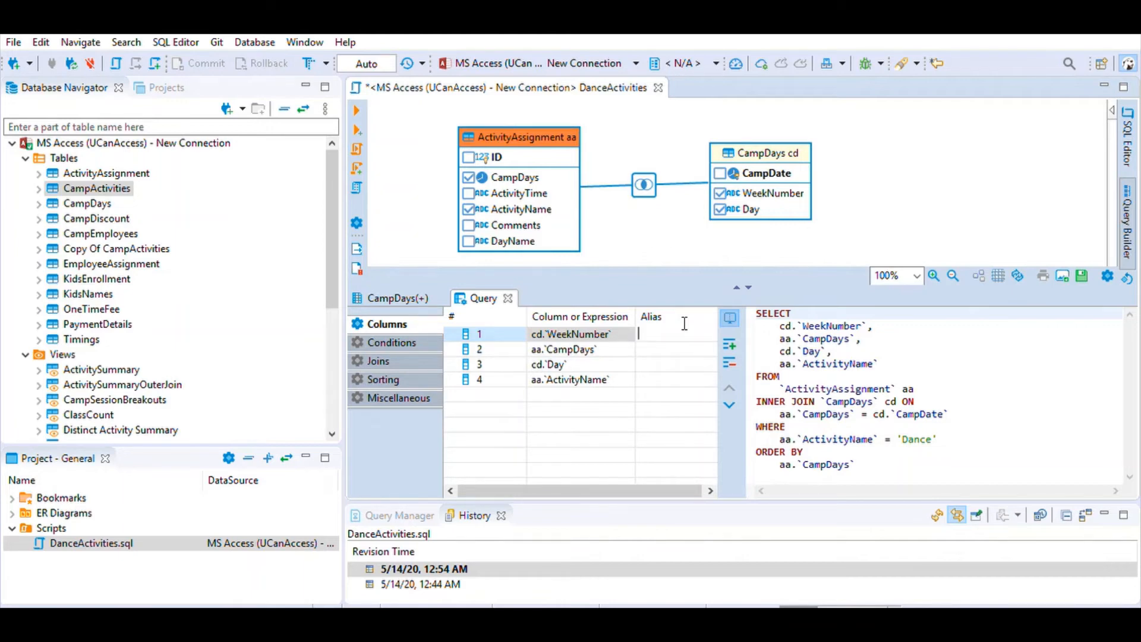
{"action": "type", "text": "'Week Nummber'"}
{"action": "key", "text": "Return"}
{"action": "left_click", "coordinate": [665, 346]}
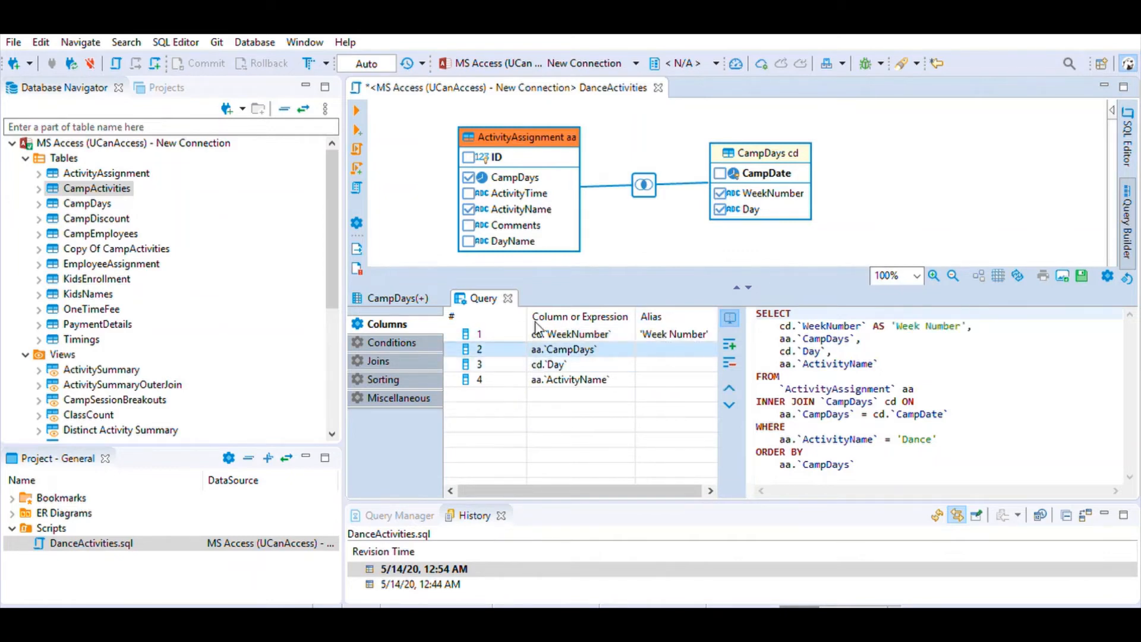
Step: Run the query with the quoted alias, check the message in the results and return to the query definition
{"action": "left_click", "coordinate": [356, 109]}
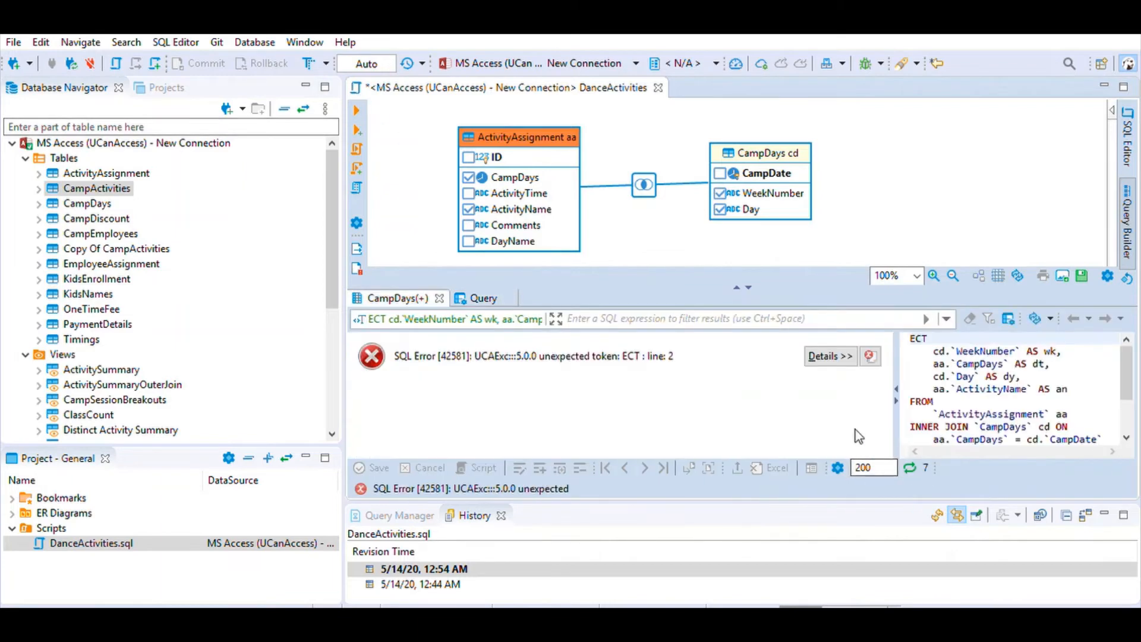
{"action": "left_click_drag", "start_coordinate": [696, 350], "coordinate": [546, 356]}
{"action": "left_click", "coordinate": [482, 297]}
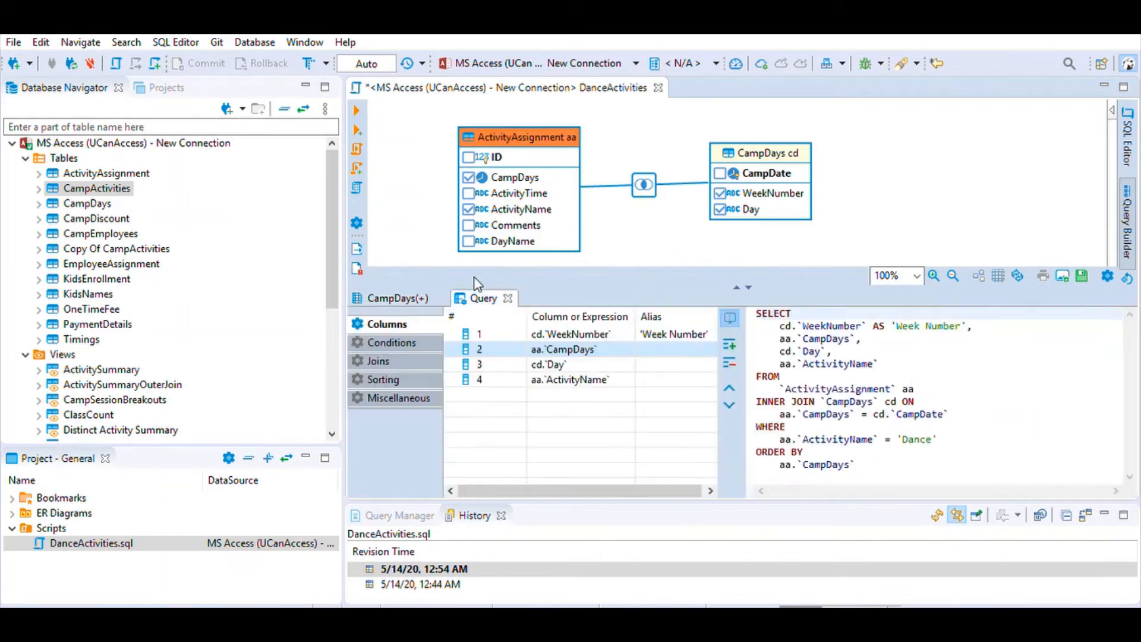
Step: Remove the quotes from the WeekNumber alias, leaving Week Number, and highlight its second word in the generated SQL
{"action": "left_click", "coordinate": [660, 333]}
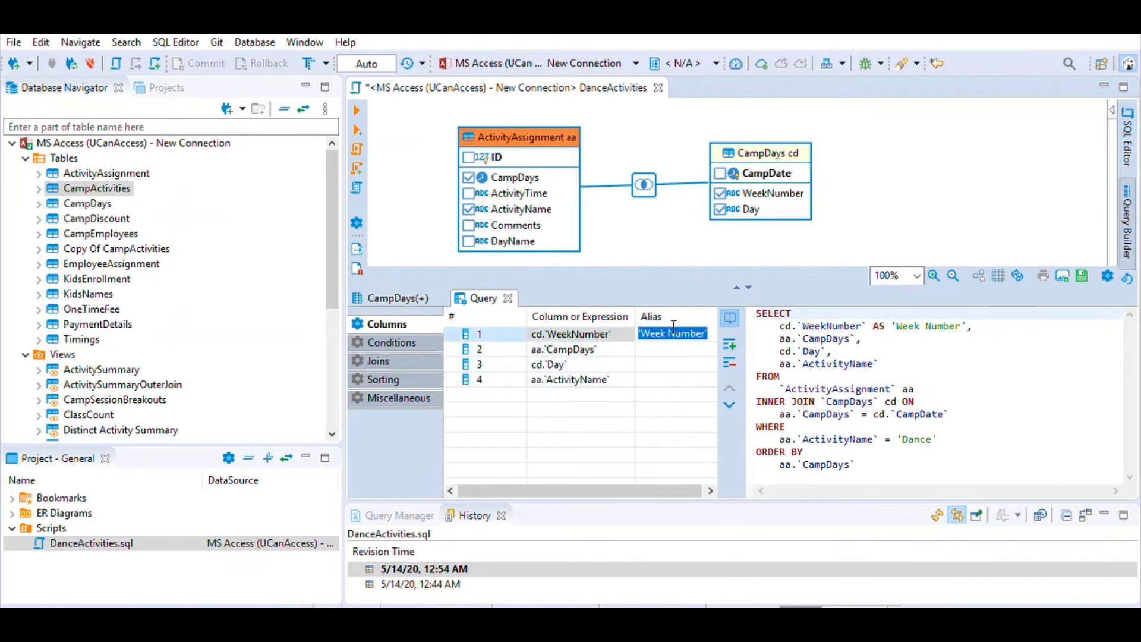
{"action": "left_click", "coordinate": [643, 332]}
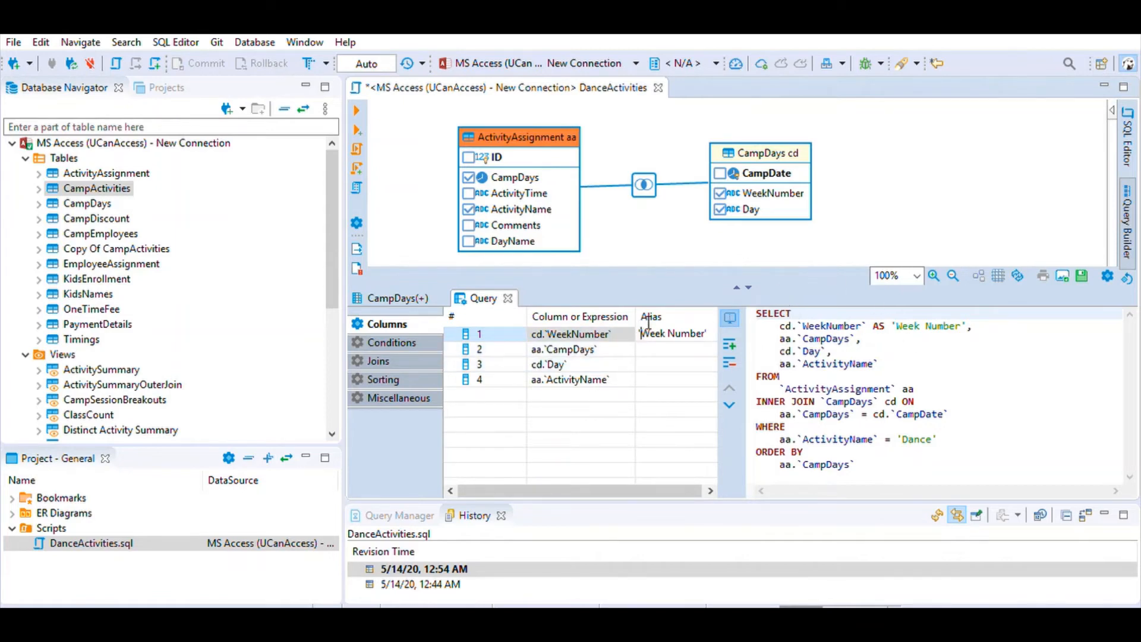
{"action": "key", "text": "BackSpace"}
{"action": "key", "text": "Right"}
{"action": "key", "text": "Right"}
{"action": "key", "text": "Right"}
{"action": "key", "text": "Right"}
{"action": "key", "text": "Right"}
{"action": "key", "text": "Right"}
{"action": "key", "text": "Right"}
{"action": "key", "text": "Right"}
{"action": "key", "text": "Right"}
{"action": "key", "text": "Right"}
{"action": "key", "text": "Right"}
{"action": "key", "text": "Right"}
{"action": "key", "text": "Return"}
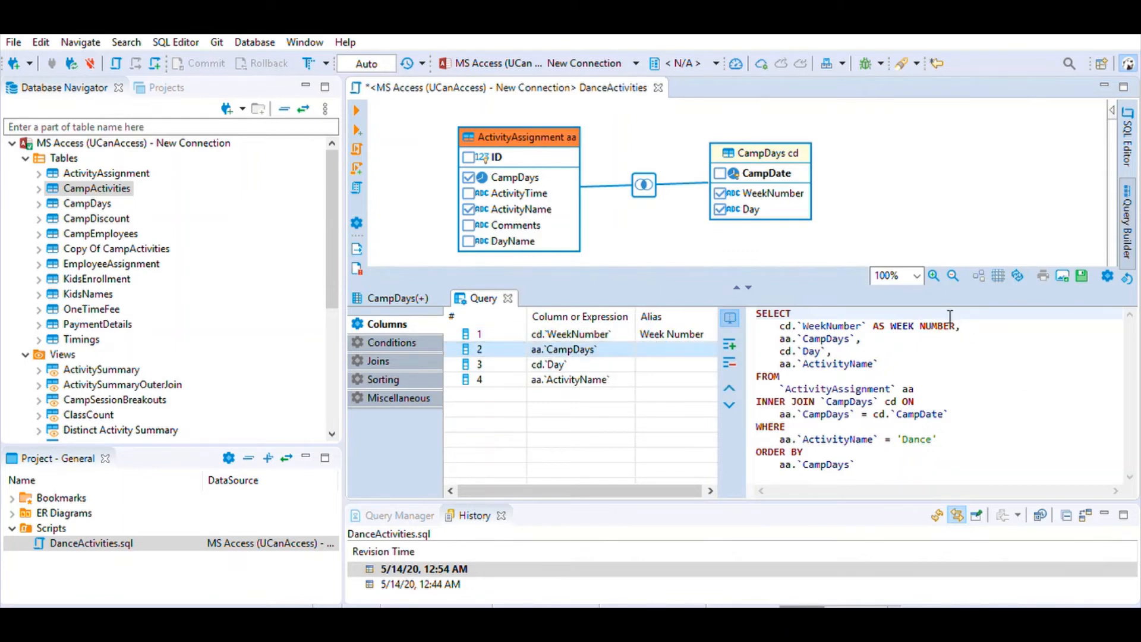
{"action": "double_click", "coordinate": [952, 324]}
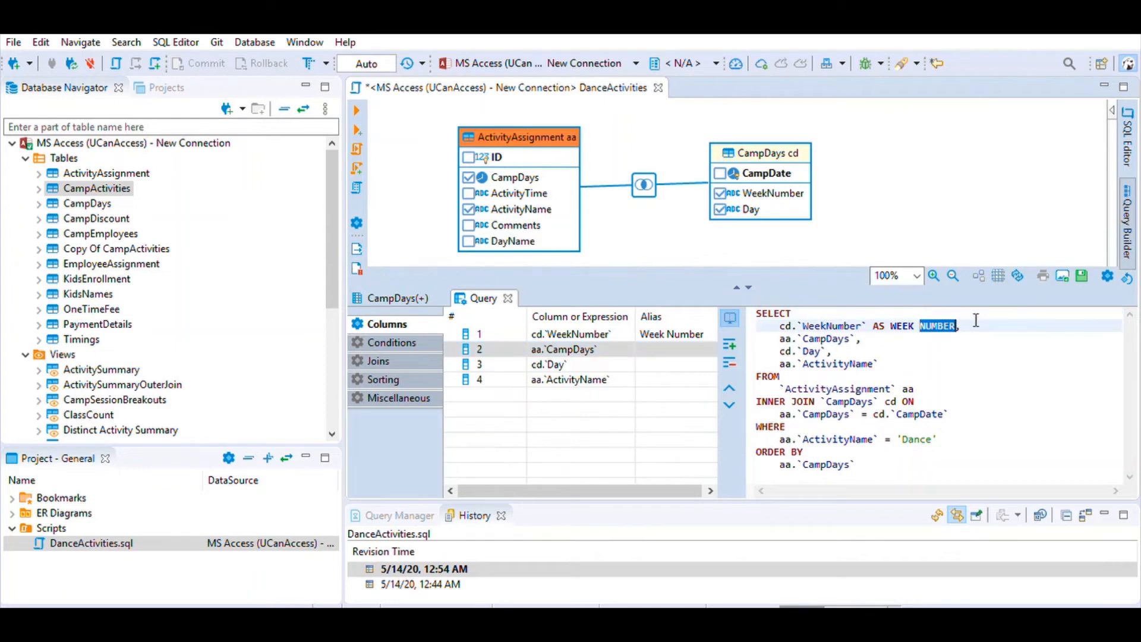
Step: Replace the alias of the WeekNumber column with wk
{"action": "left_click", "coordinate": [689, 333]}
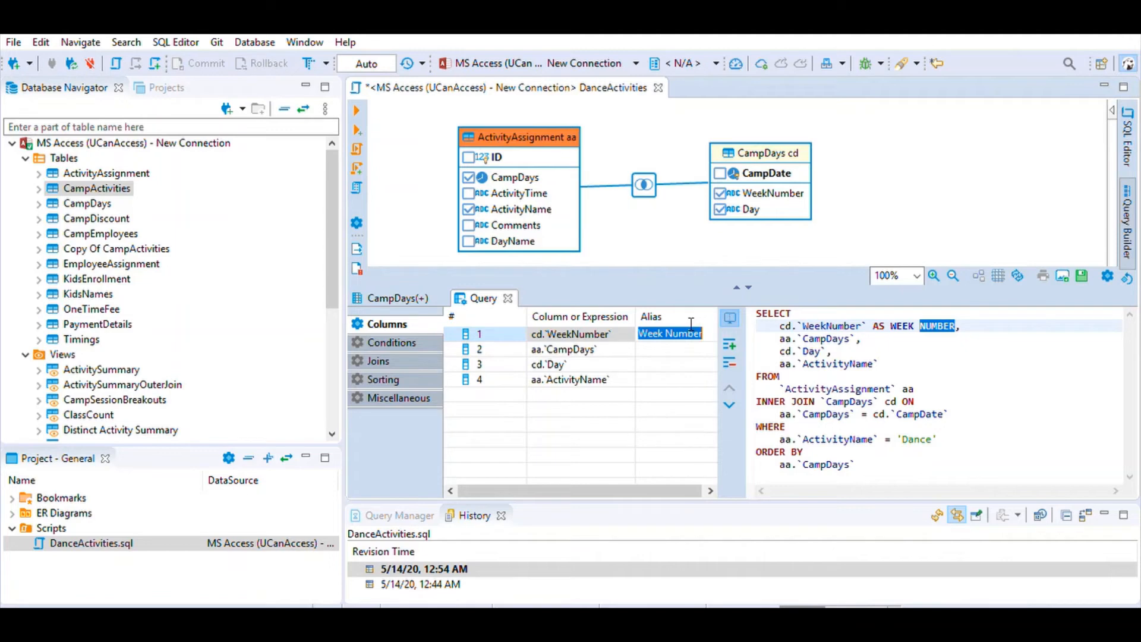
{"action": "type", "text": "wk"}
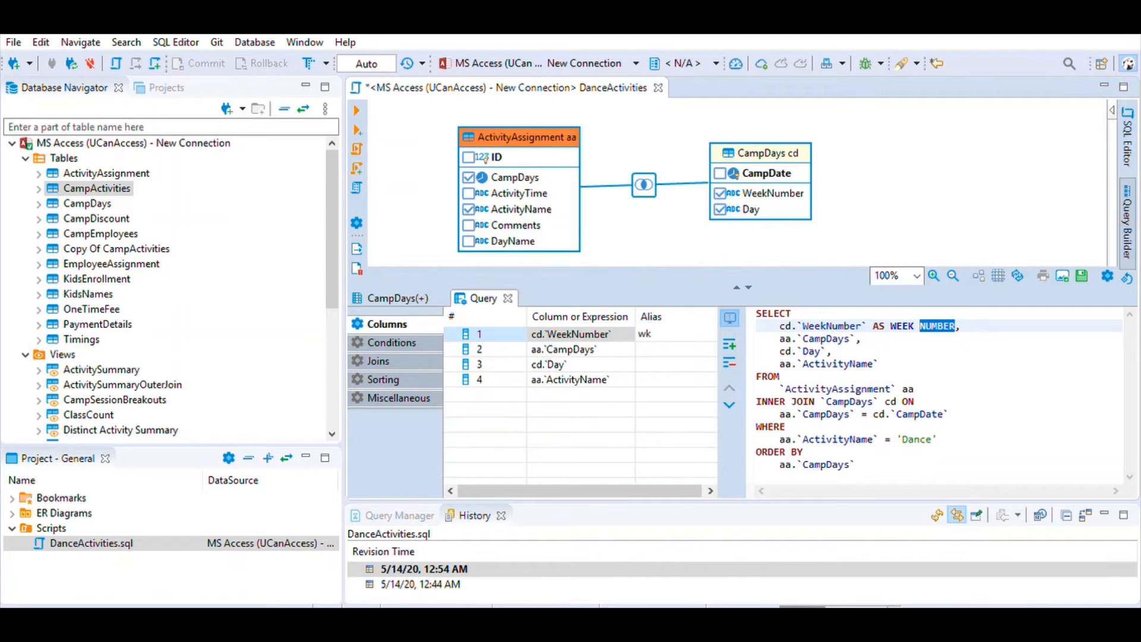
{"action": "left_click", "coordinate": [630, 344]}
Step: Give the CampDays column of ActivityAssignment the alias dt, after first entering dy
{"action": "left_click", "coordinate": [671, 343]}
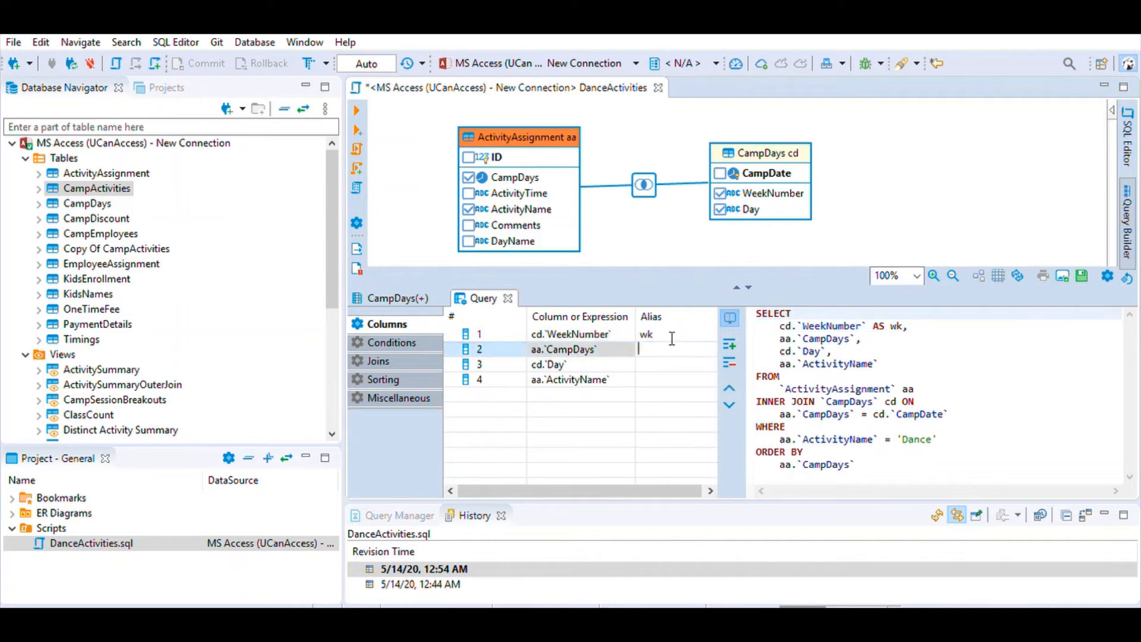
{"action": "type", "text": "dy"}
{"action": "key", "text": "Return"}
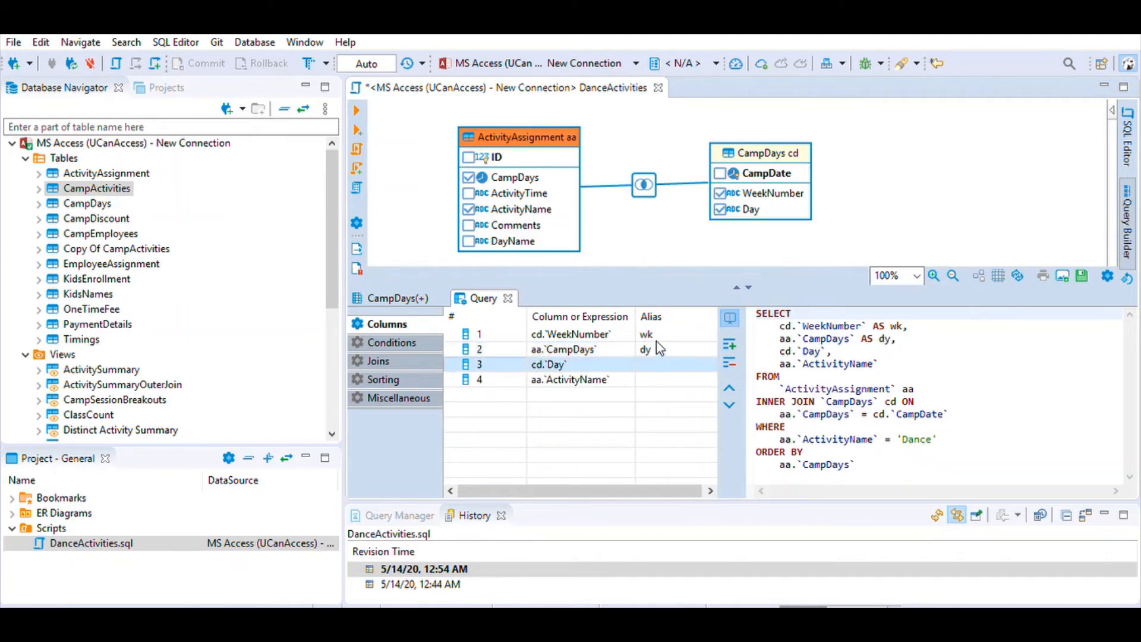
{"action": "left_click", "coordinate": [658, 344]}
{"action": "type", "text": "dt"}
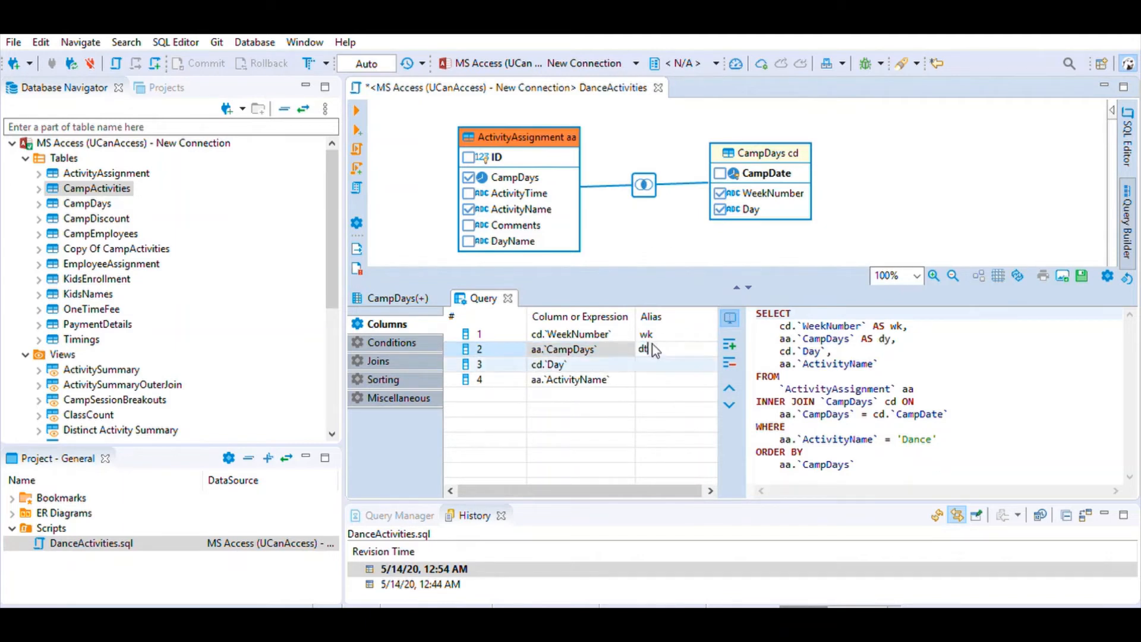
{"action": "key", "text": "Return"}
Step: Give the Day column the alias dy and the ActivityName column the alias an
{"action": "left_click", "coordinate": [663, 362]}
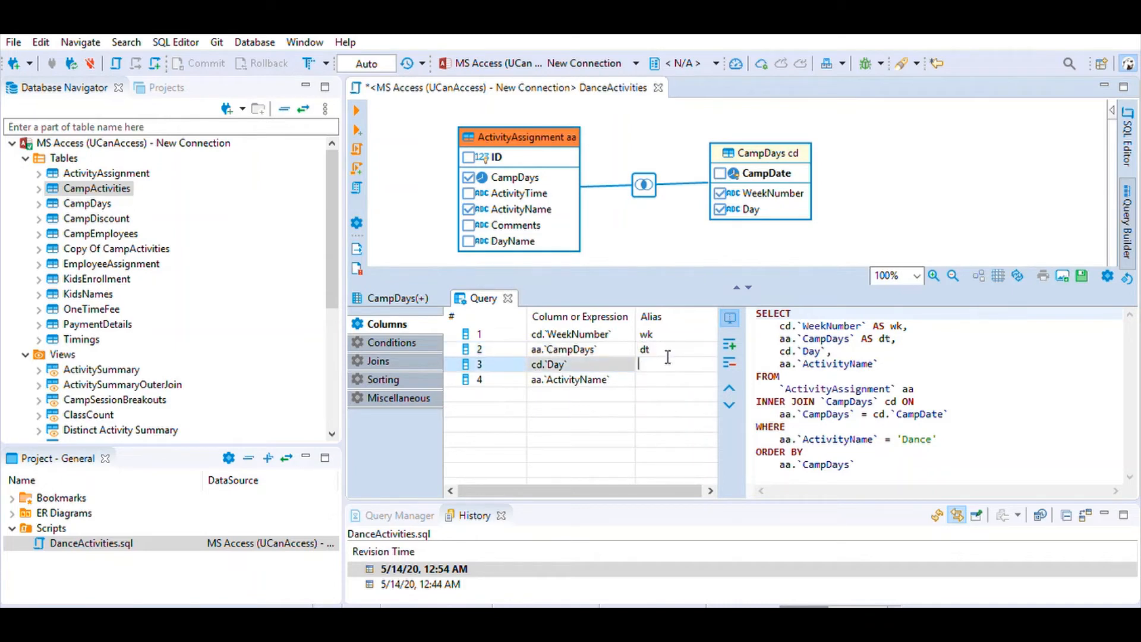
{"action": "type", "text": "dy"}
{"action": "key", "text": "Return"}
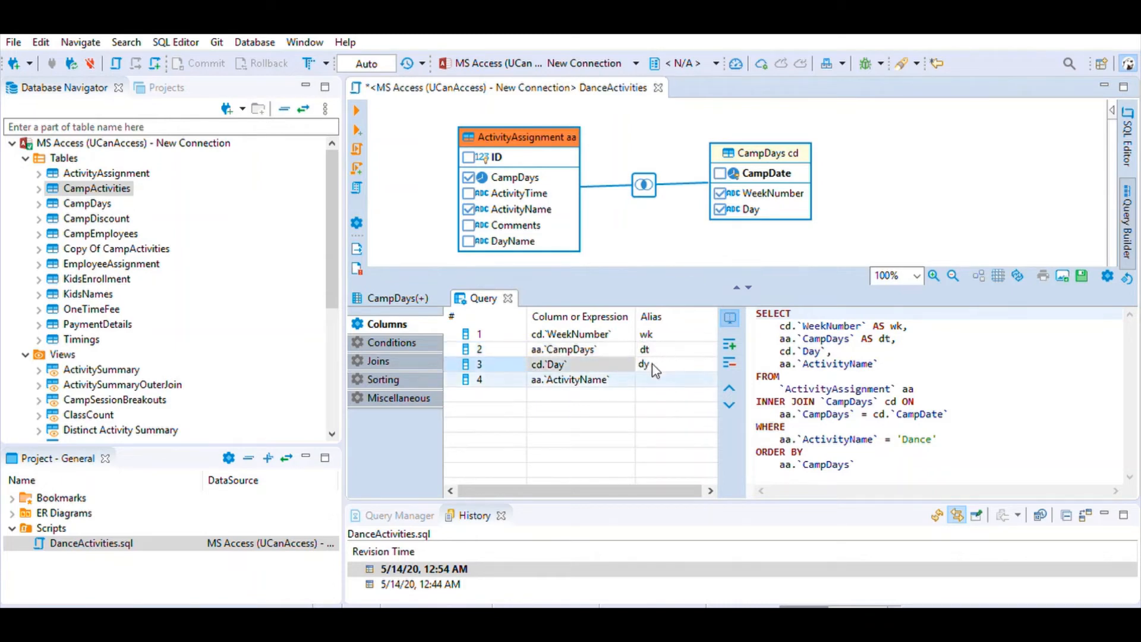
{"action": "left_click", "coordinate": [666, 372]}
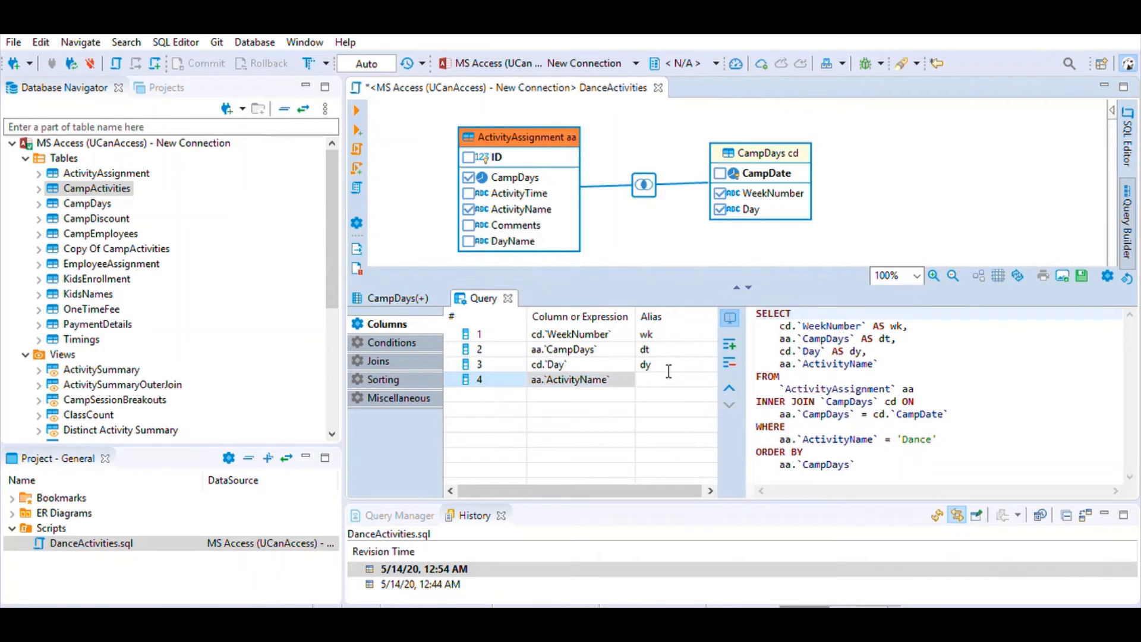
{"action": "type", "text": "an"}
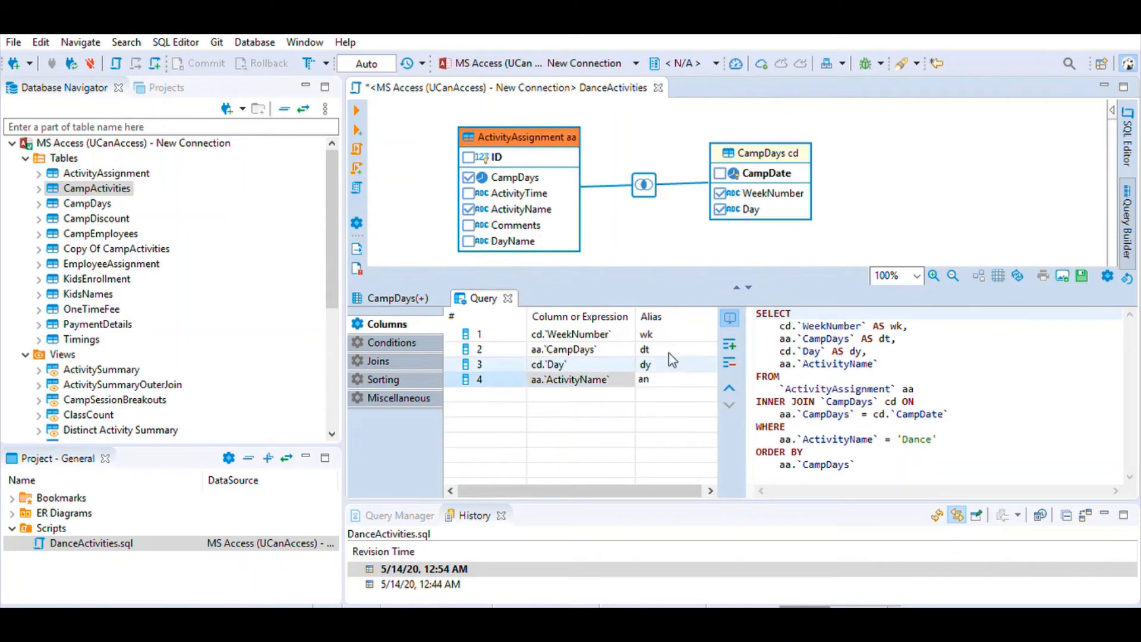
{"action": "left_click", "coordinate": [671, 358]}
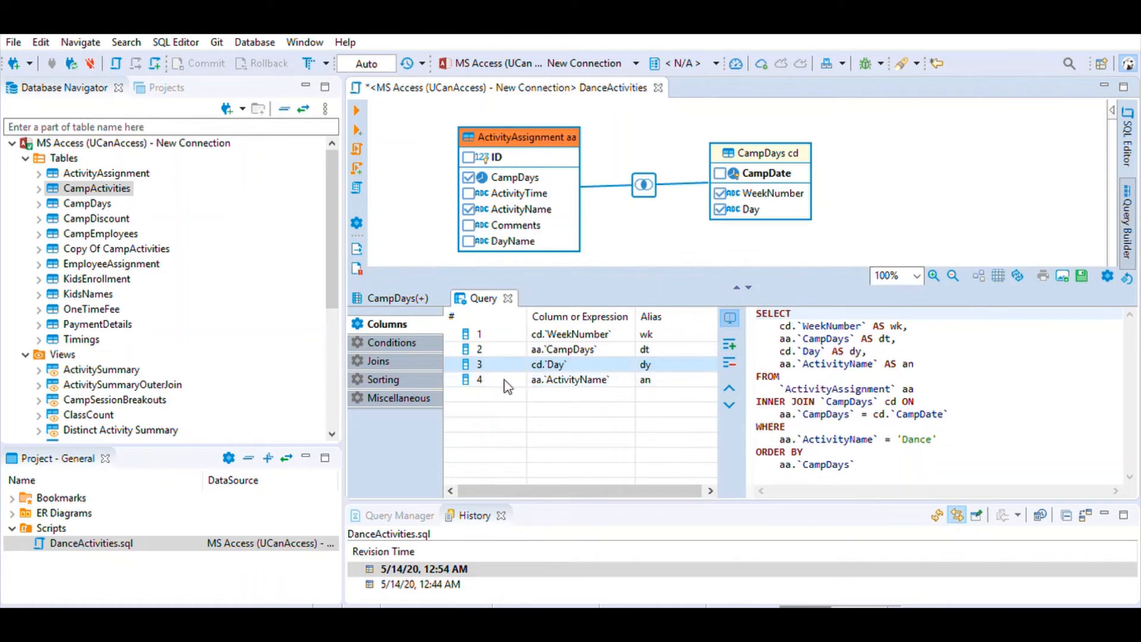
Step: Run the query with the short aliases, then return to the column list and check each column's alias
{"action": "left_click", "coordinate": [357, 104]}
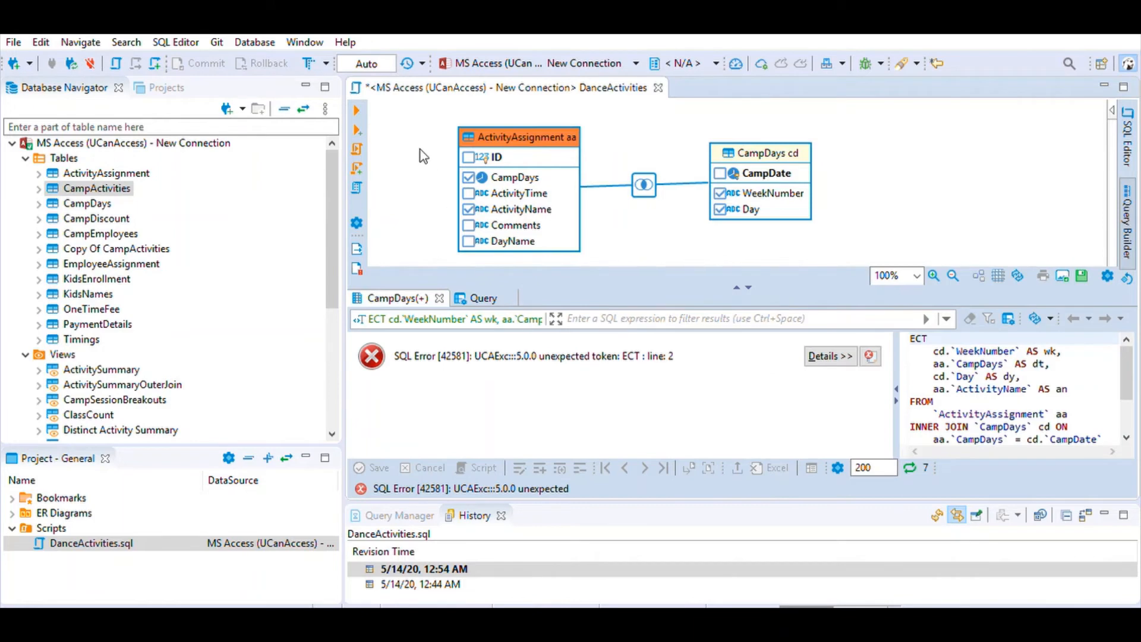
{"action": "left_click", "coordinate": [483, 297]}
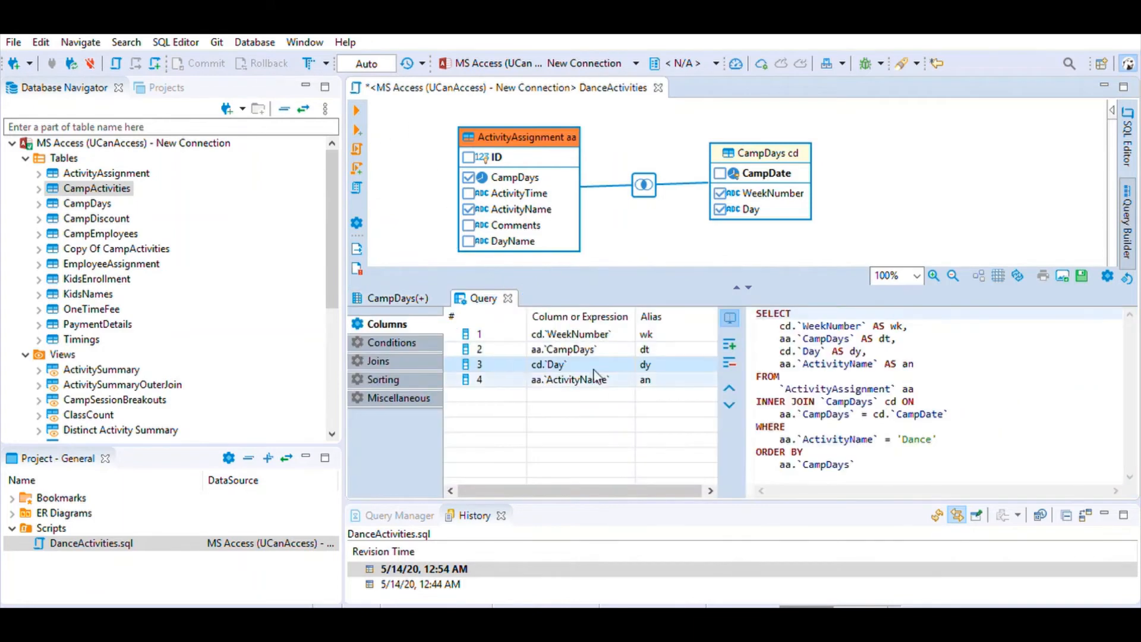
{"action": "left_click", "coordinate": [670, 365]}
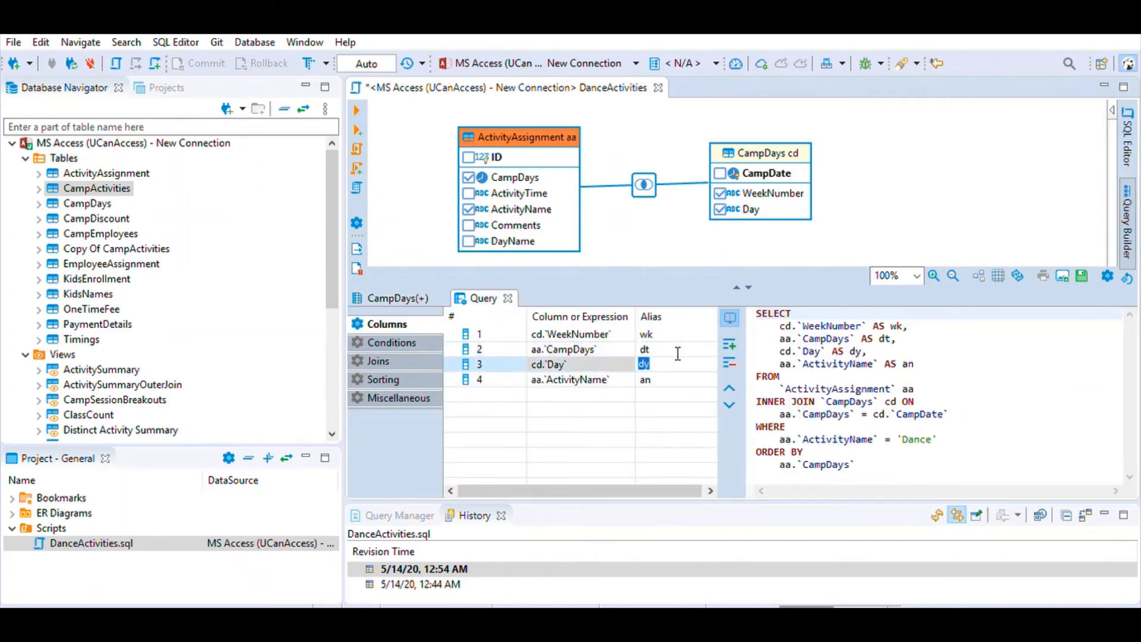
{"action": "left_click", "coordinate": [677, 374]}
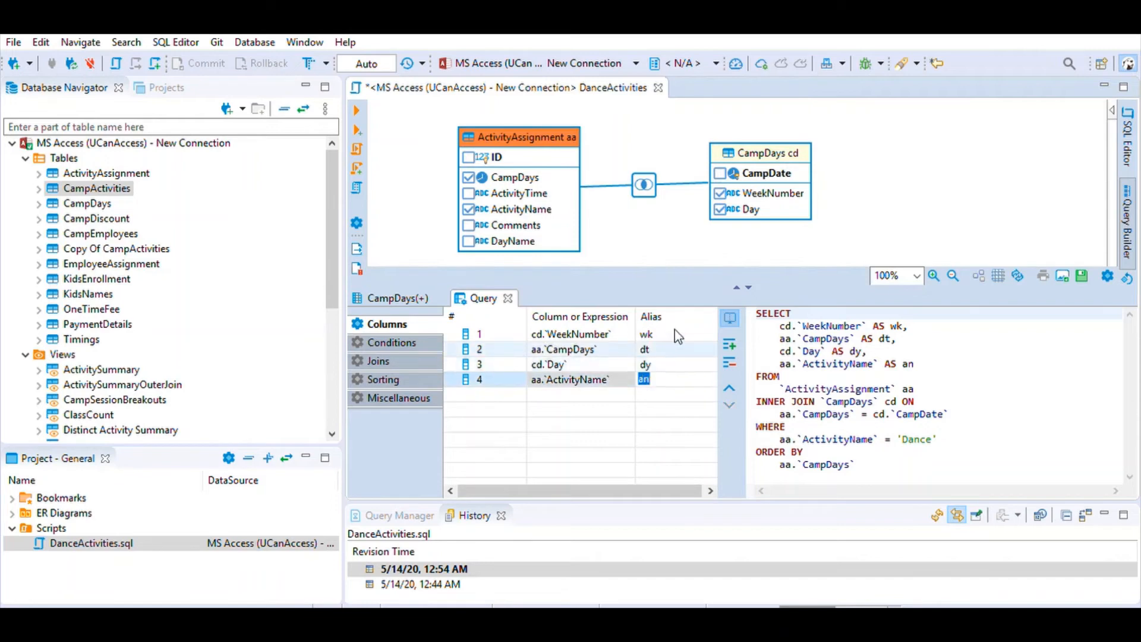
{"action": "left_click", "coordinate": [676, 345]}
{"action": "left_click", "coordinate": [680, 331]}
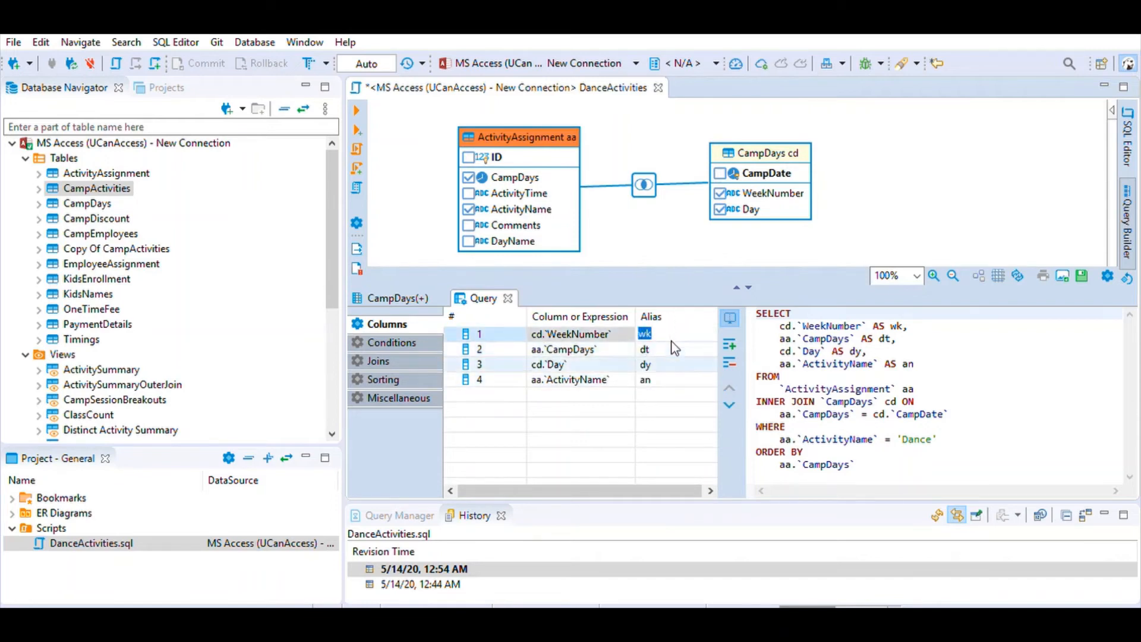
{"action": "left_click", "coordinate": [682, 365]}
{"action": "left_click", "coordinate": [683, 379]}
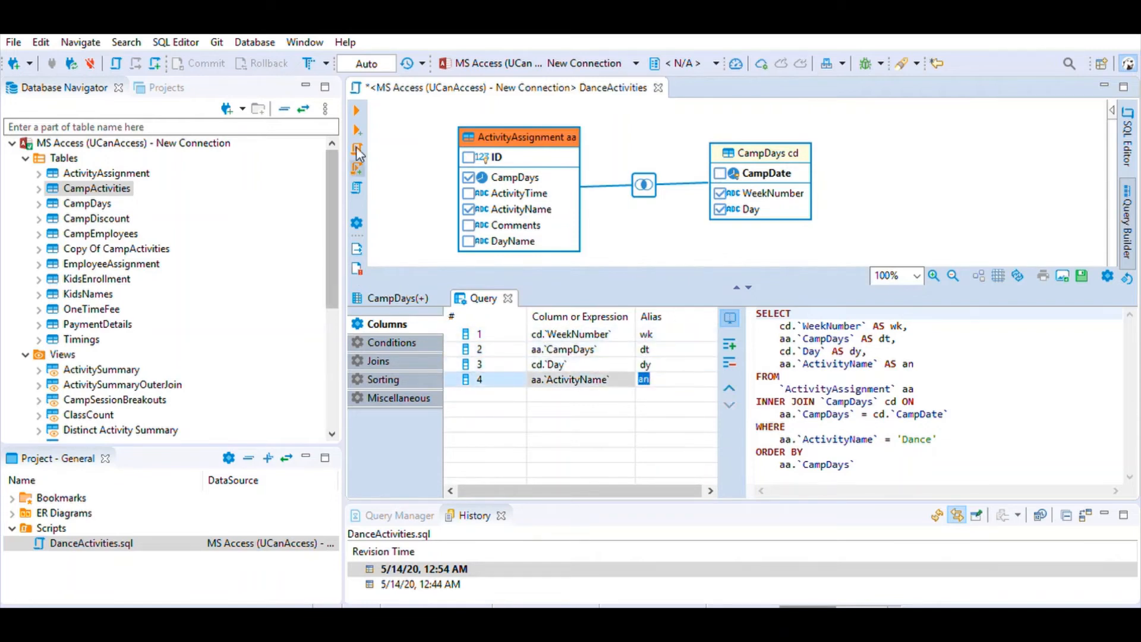
Step: Run the query again using the aliases wk, dt, dy and an
{"action": "left_click", "coordinate": [359, 108]}
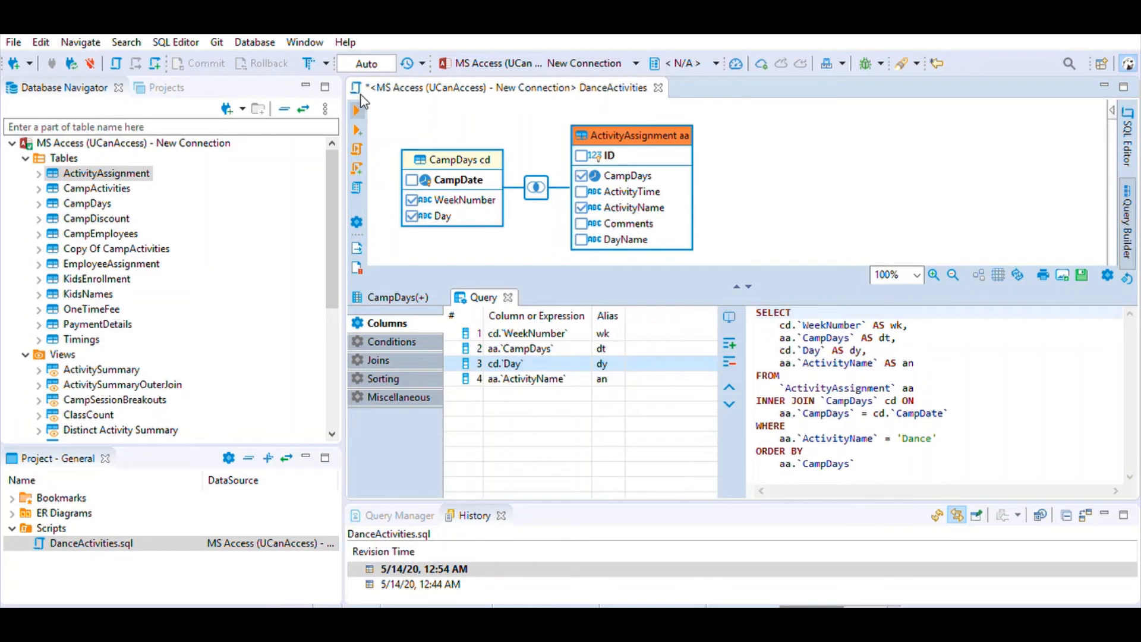
{"action": "left_click", "coordinate": [357, 109]}
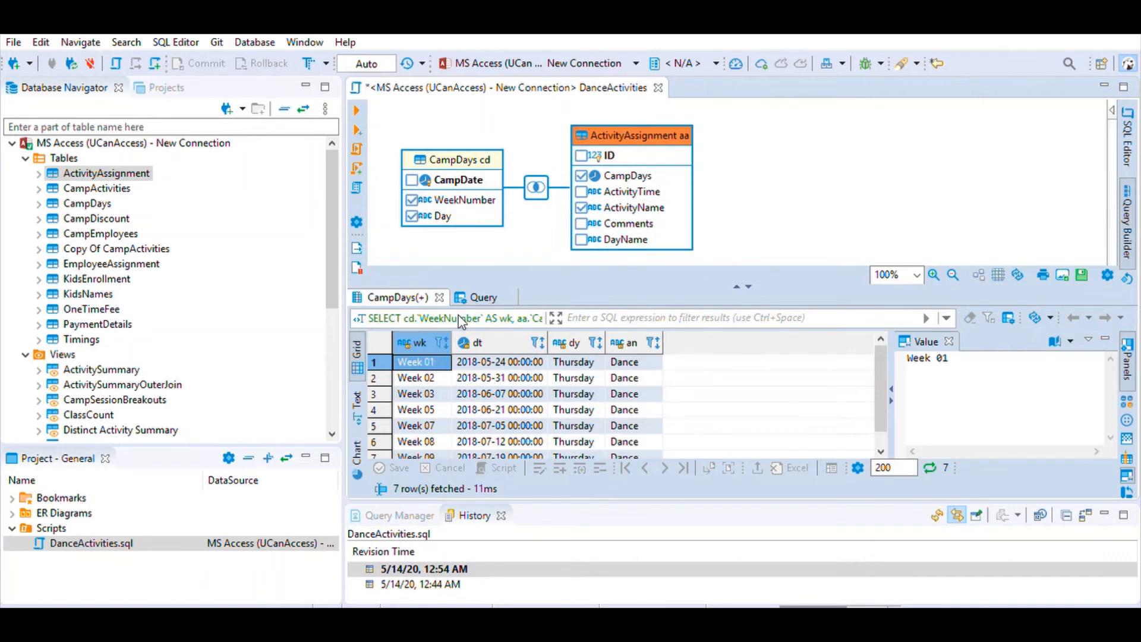
Step: Return to the query definition and examine the SELECT and INNER JOIN lines of the generated SQL
{"action": "left_click", "coordinate": [483, 297]}
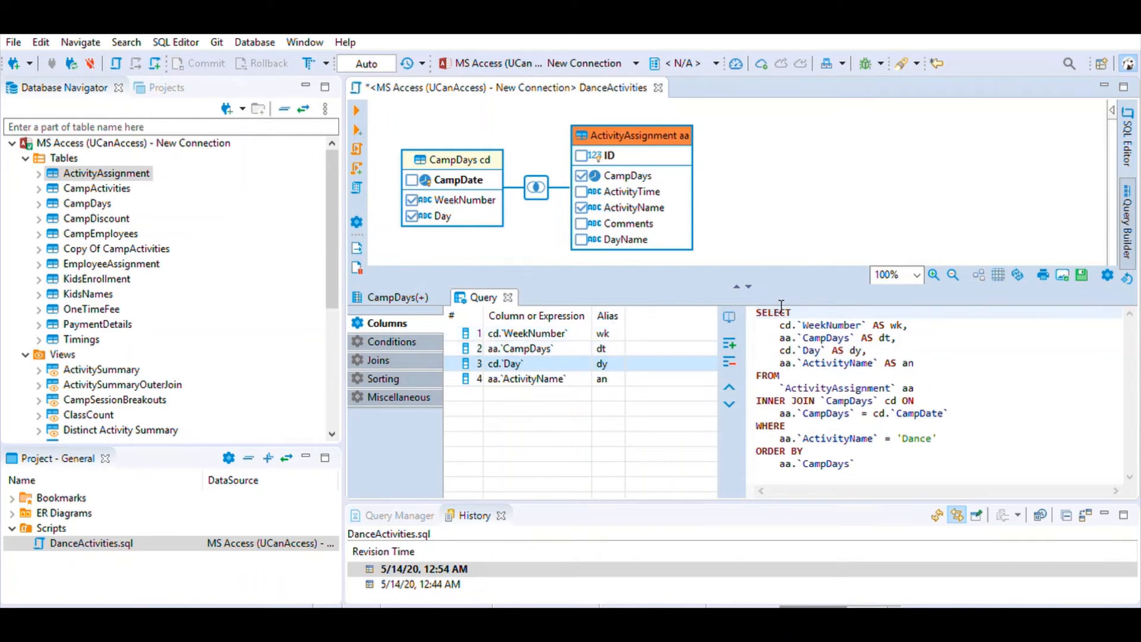
{"action": "mouse_move", "coordinate": [777, 306]}
{"action": "left_mouse_down"}
{"action": "mouse_move", "coordinate": [754, 300]}
{"action": "mouse_move", "coordinate": [768, 305]}
{"action": "left_mouse_up"}
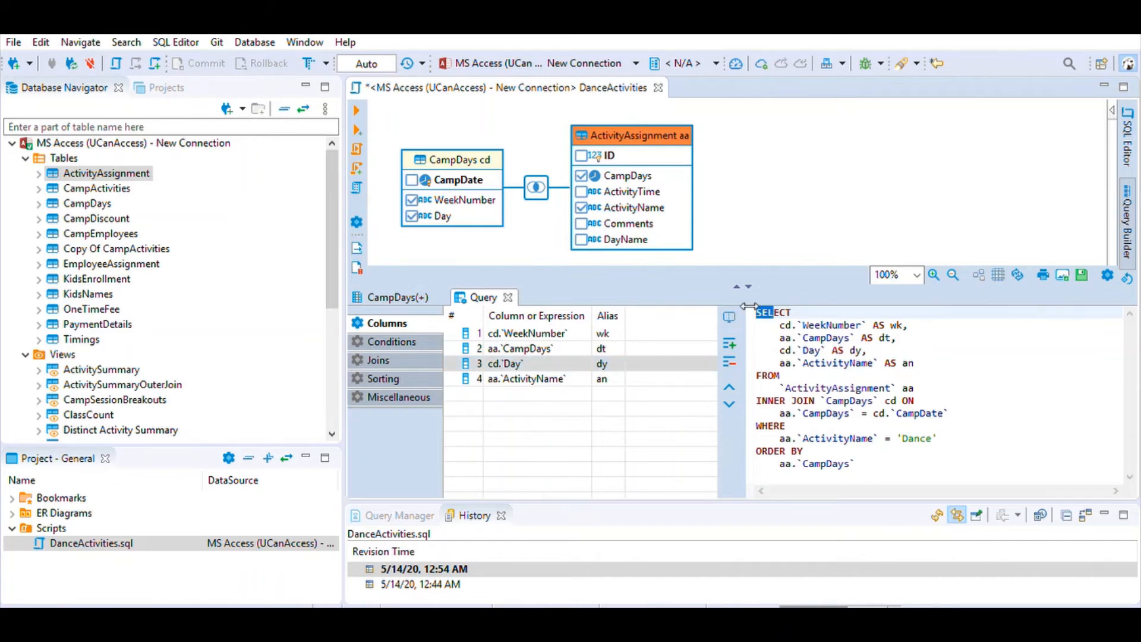
{"action": "left_click", "coordinate": [996, 400]}
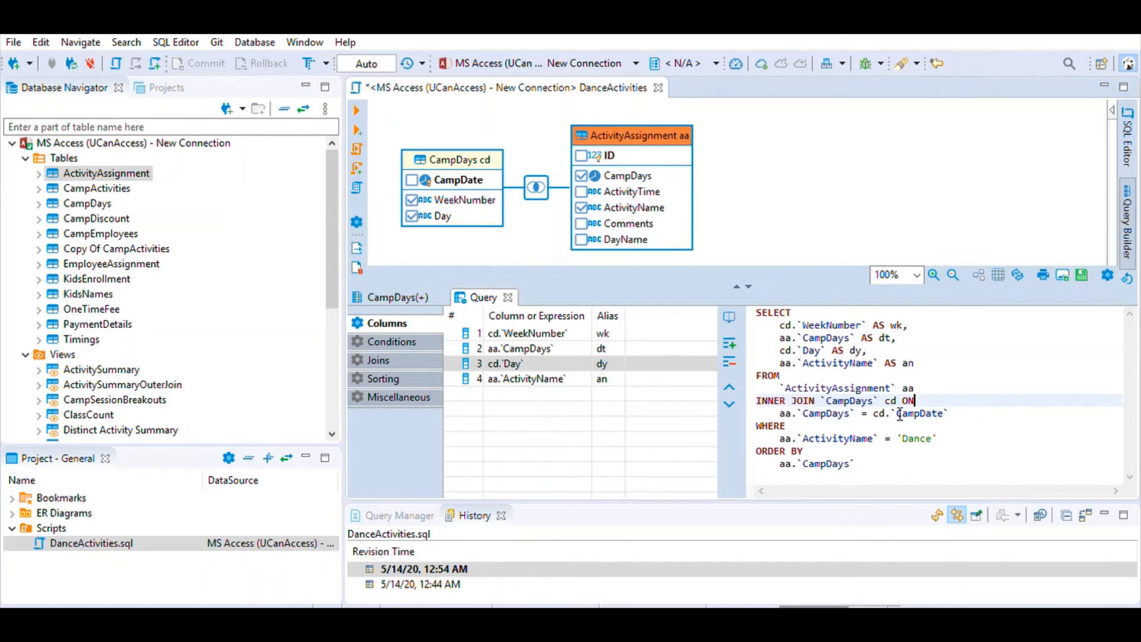
Step: Examine the generated SQL line by line, from SELECT through the join and WHERE condition to ORDER BY
{"action": "left_click", "coordinate": [769, 312]}
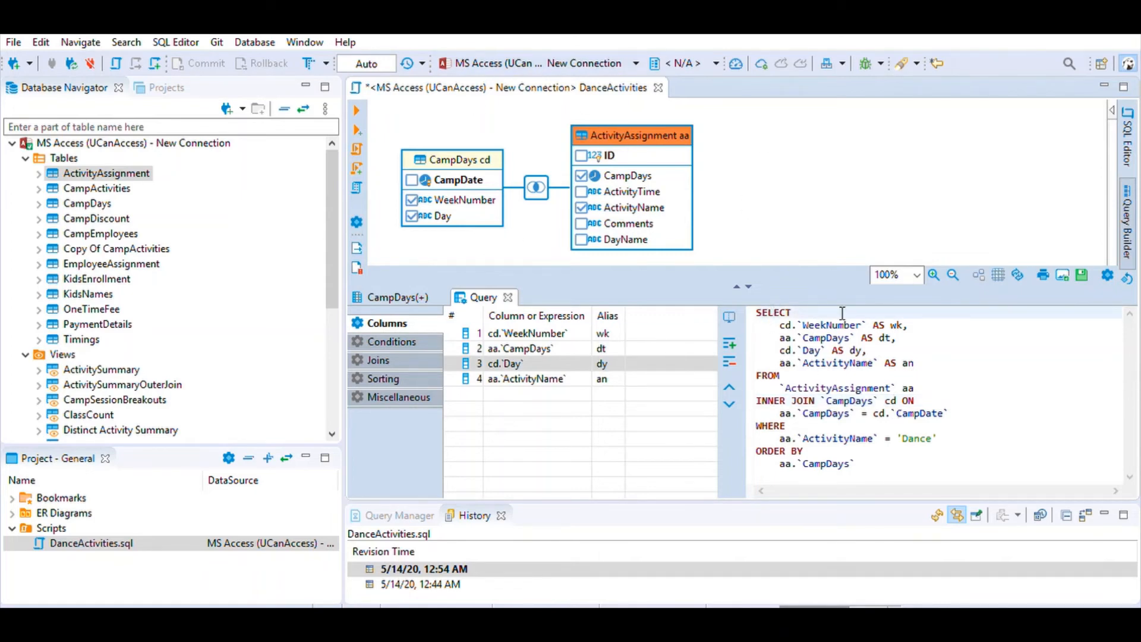
{"action": "left_click_drag", "start_coordinate": [827, 307], "coordinate": [765, 304]}
{"action": "left_click", "coordinate": [795, 310]}
{"action": "key", "text": "Down"}
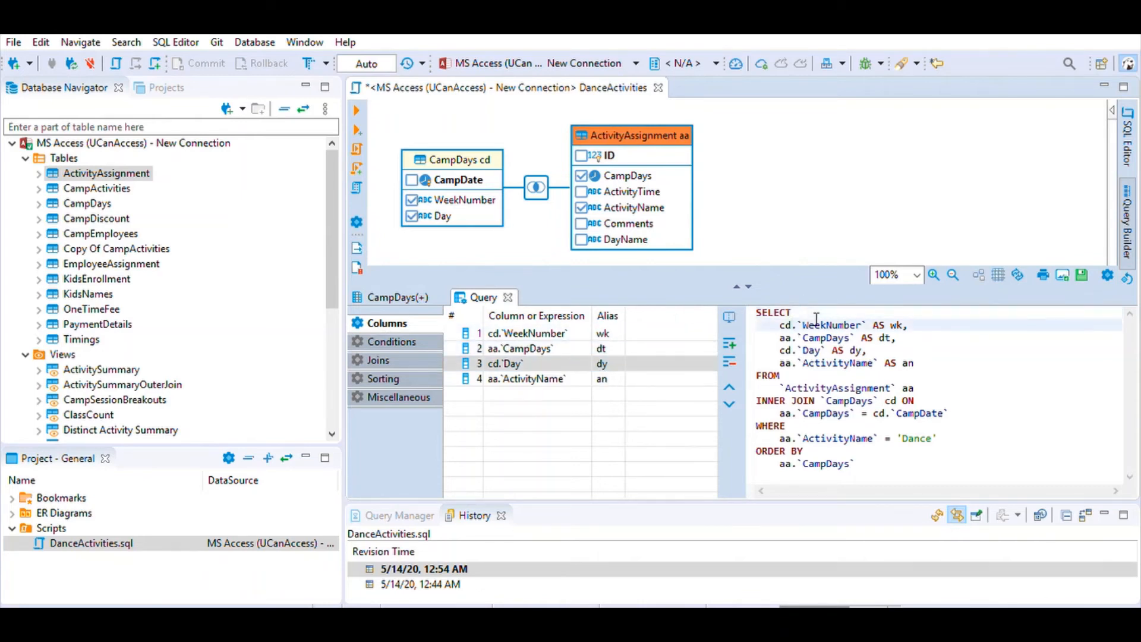
{"action": "key", "text": "Up"}
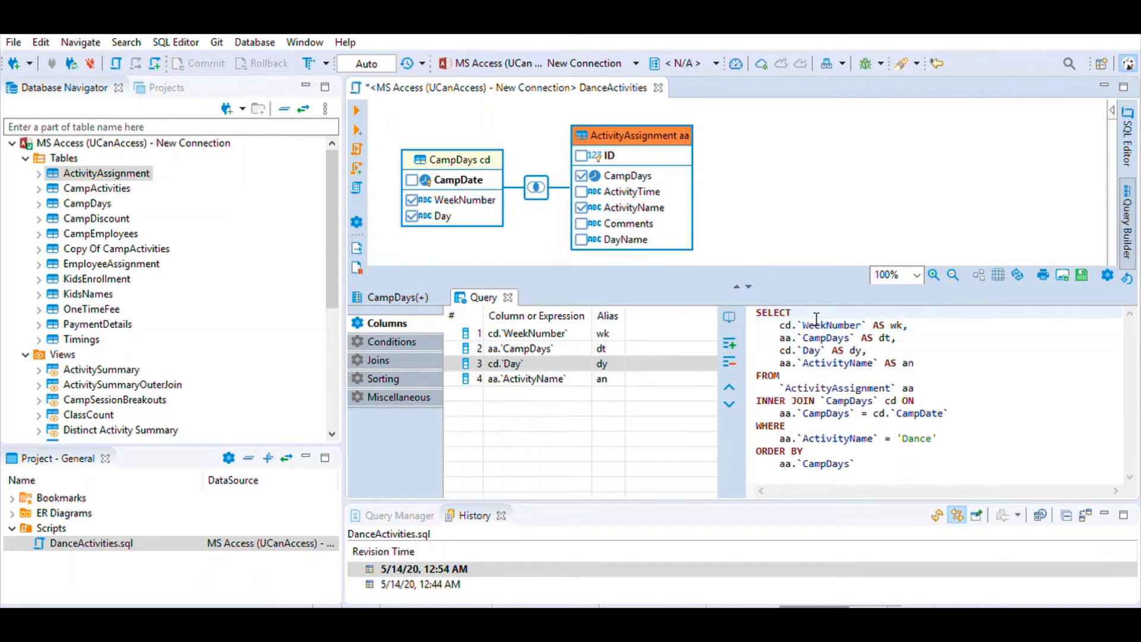
{"action": "key", "text": "Down"}
{"action": "key", "text": "Down"}
{"action": "key", "text": "Down"}
{"action": "key", "text": "Down"}
{"action": "key", "text": "Down"}
{"action": "key", "text": "Down"}
{"action": "key", "text": "Down"}
{"action": "key", "text": "Down"}
{"action": "key", "text": "Down"}
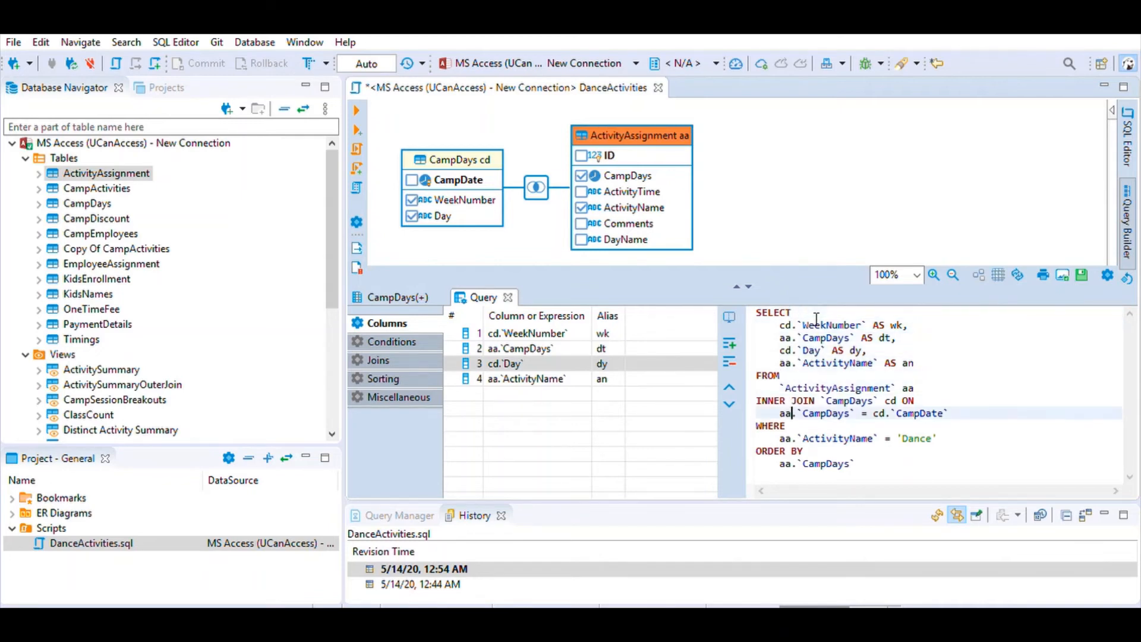
{"action": "key", "text": "Down"}
{"action": "key", "text": "Down"}
{"action": "key", "text": "Down"}
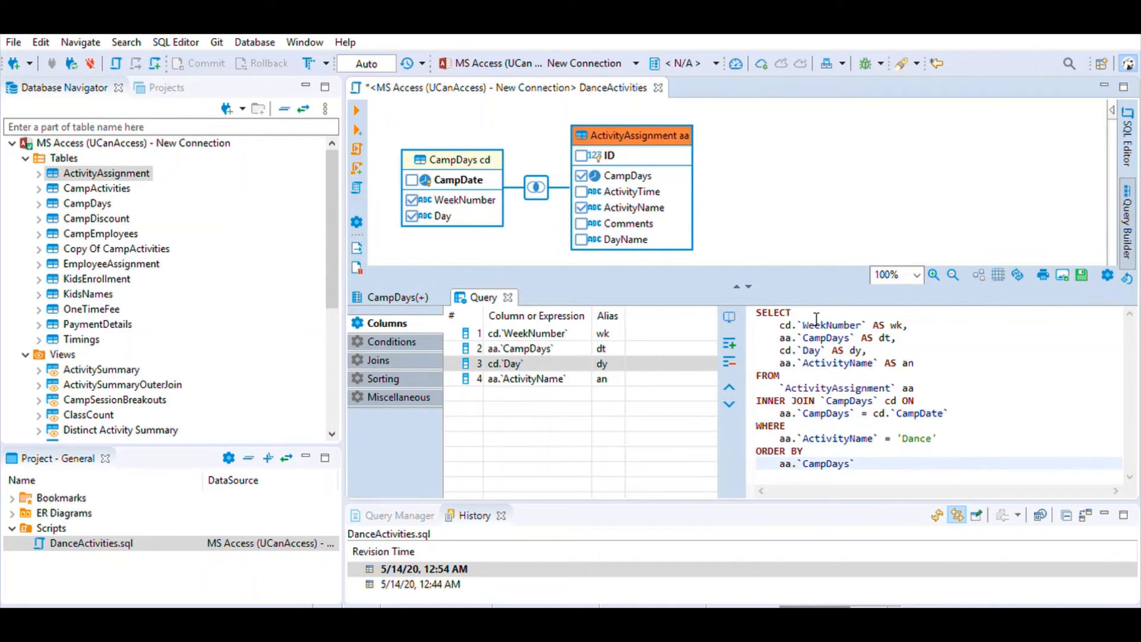
{"action": "left_click", "coordinate": [862, 467]}
{"action": "left_click", "coordinate": [524, 397]}
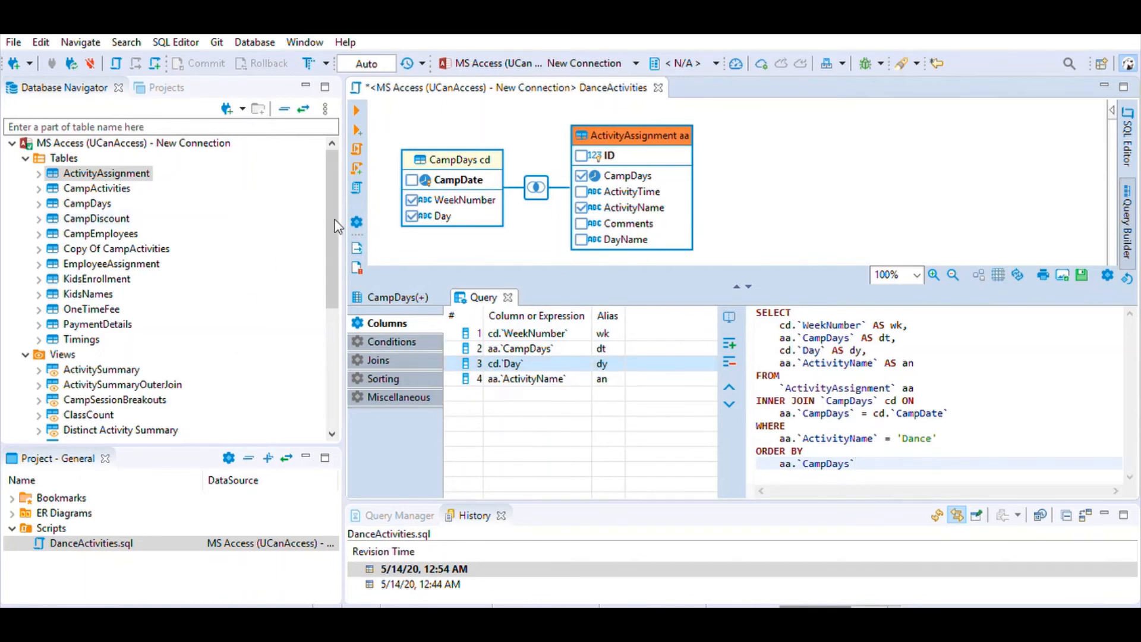
Step: Save the DanceActivities script and close its editor
{"action": "mouse_move", "coordinate": [334, 235]}
{"action": "left_mouse_down"}
{"action": "mouse_move", "coordinate": [329, 259]}
{"action": "mouse_move", "coordinate": [336, 231]}
{"action": "left_mouse_up"}
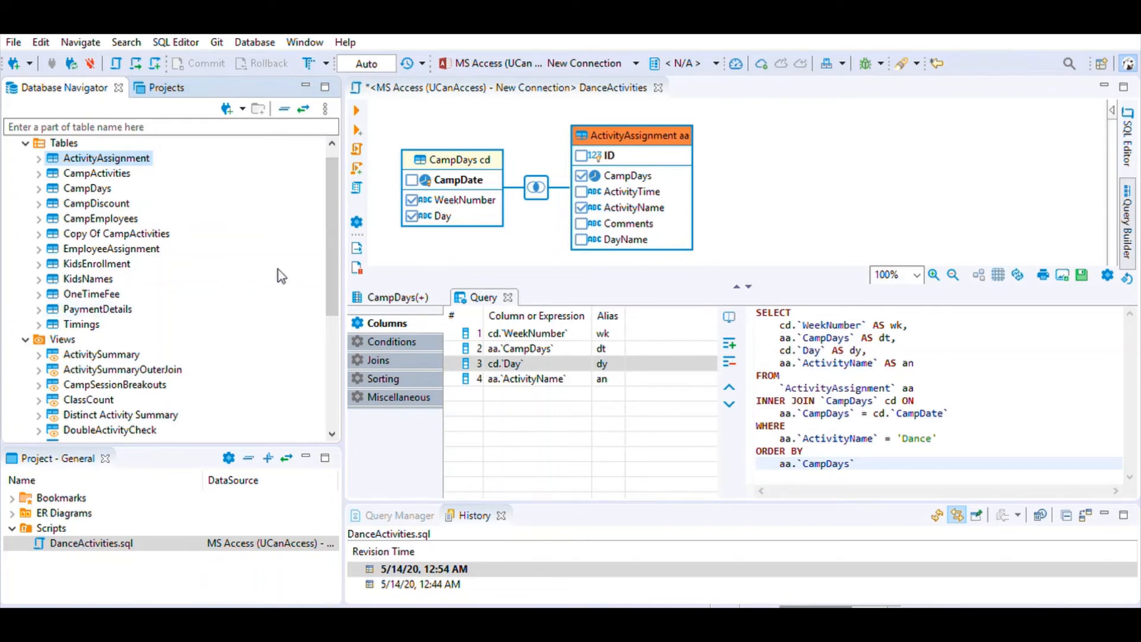
{"action": "left_click_drag", "start_coordinate": [329, 266], "coordinate": [325, 327]}
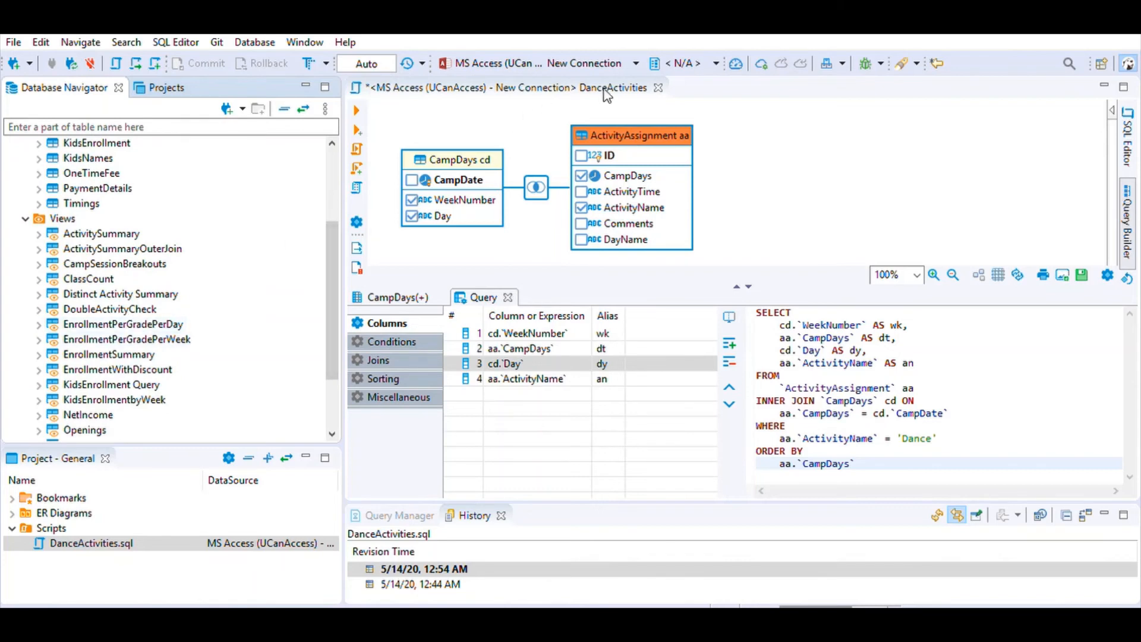
{"action": "key", "text": "ctrl+s"}
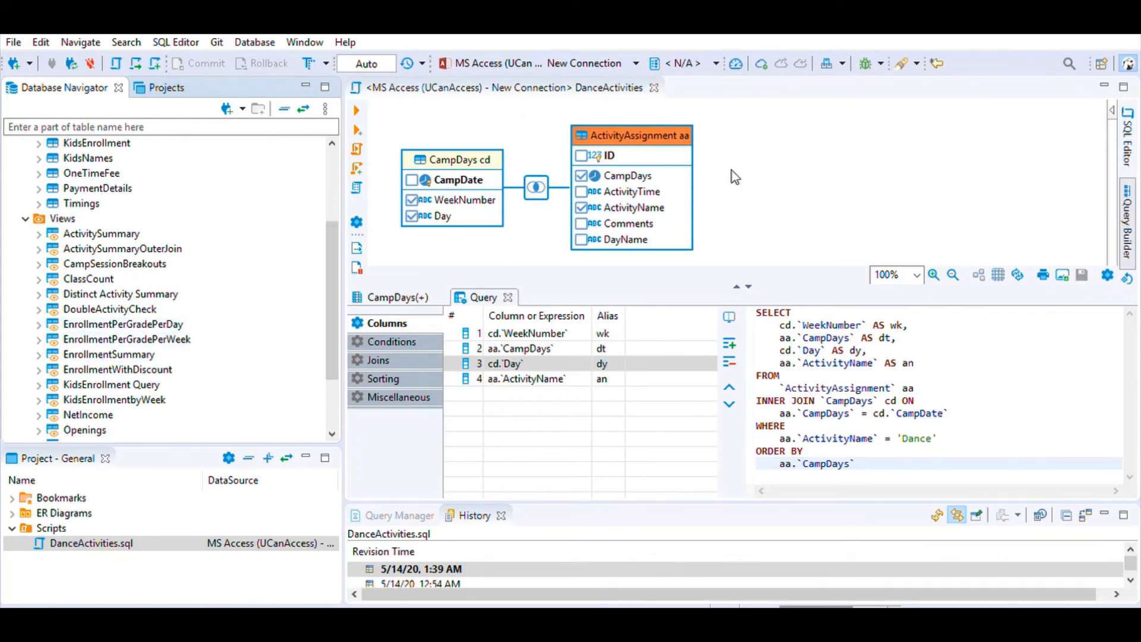
{"action": "left_click", "coordinate": [654, 88]}
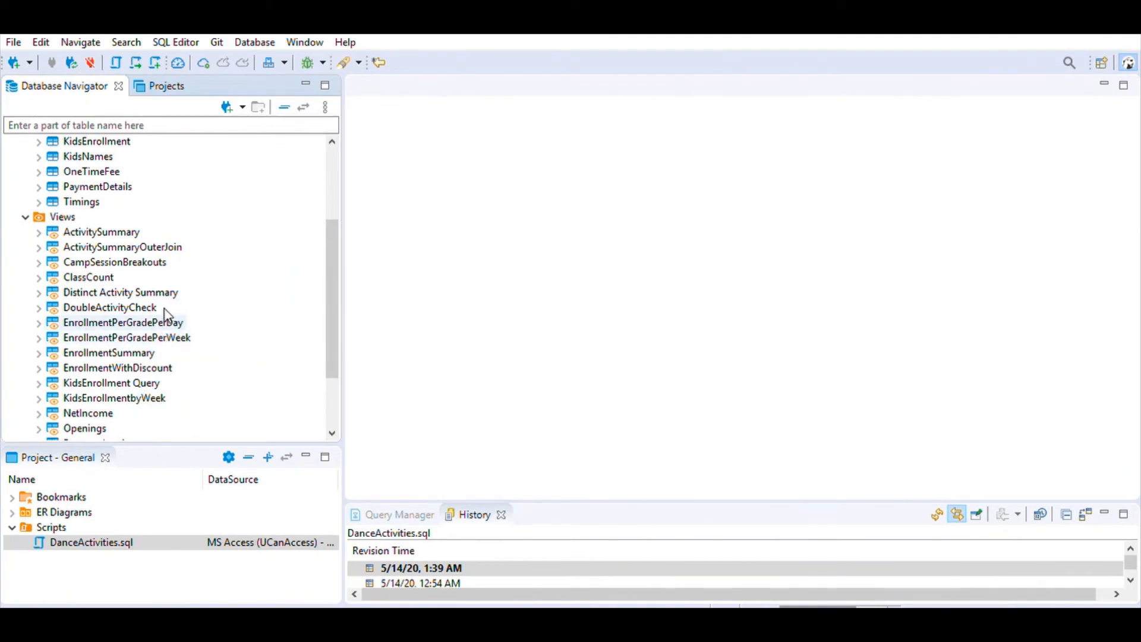
Step: Open the data of the EnrollmentPerGradePerWeek view and look through its rows
{"action": "left_click", "coordinate": [180, 336]}
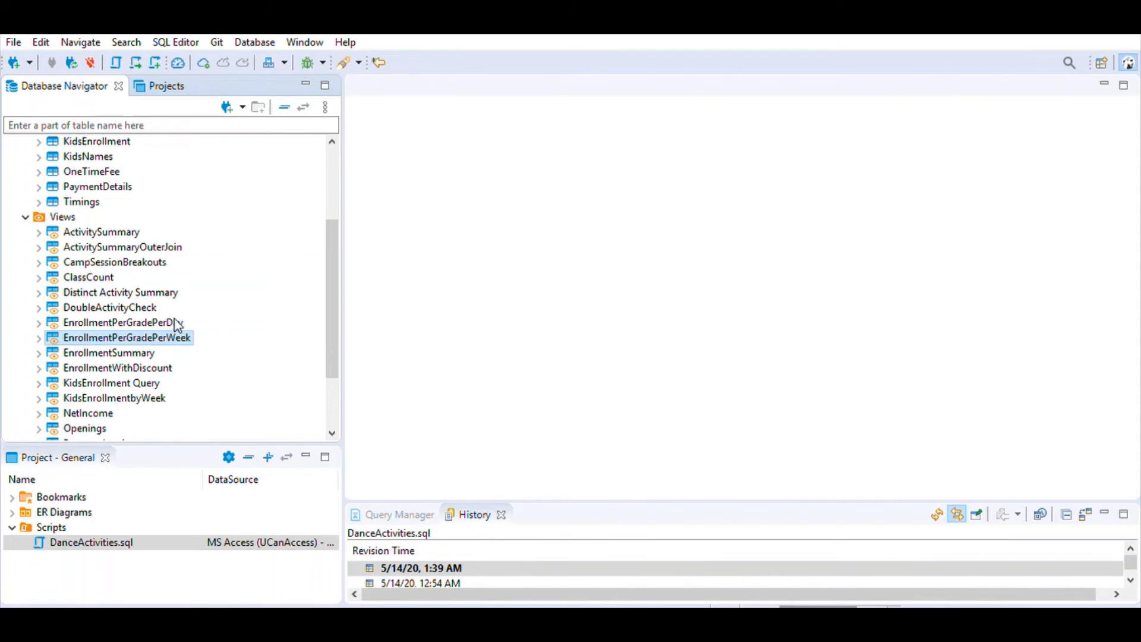
{"action": "key", "text": "Return"}
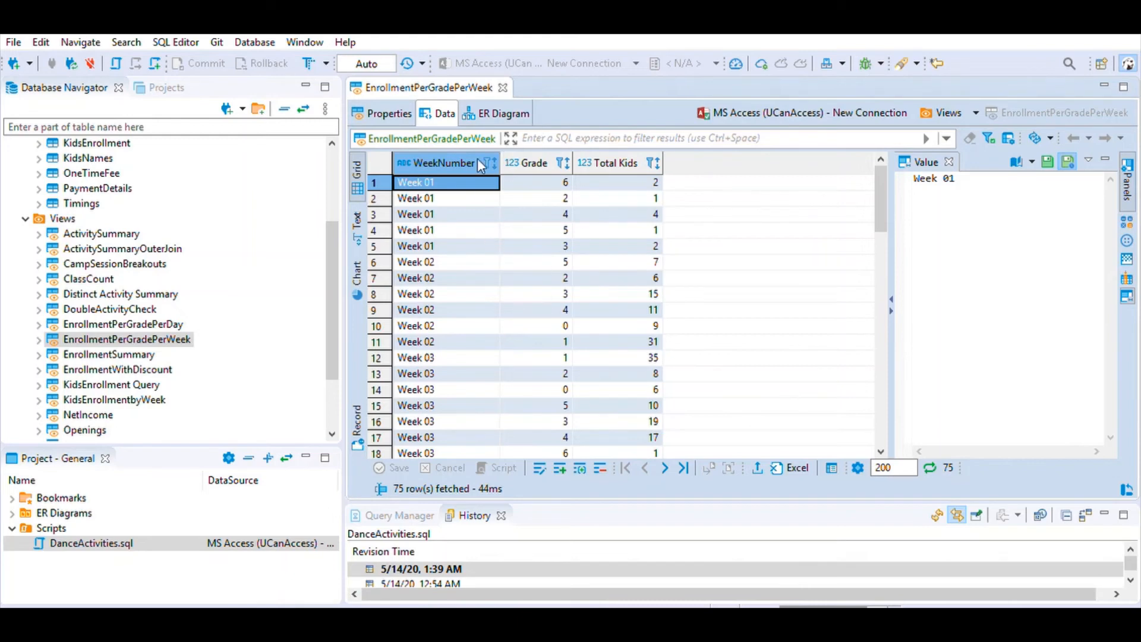
{"action": "scroll", "coordinate": [549, 407], "scroll_direction": "down", "scroll_amount": 10}
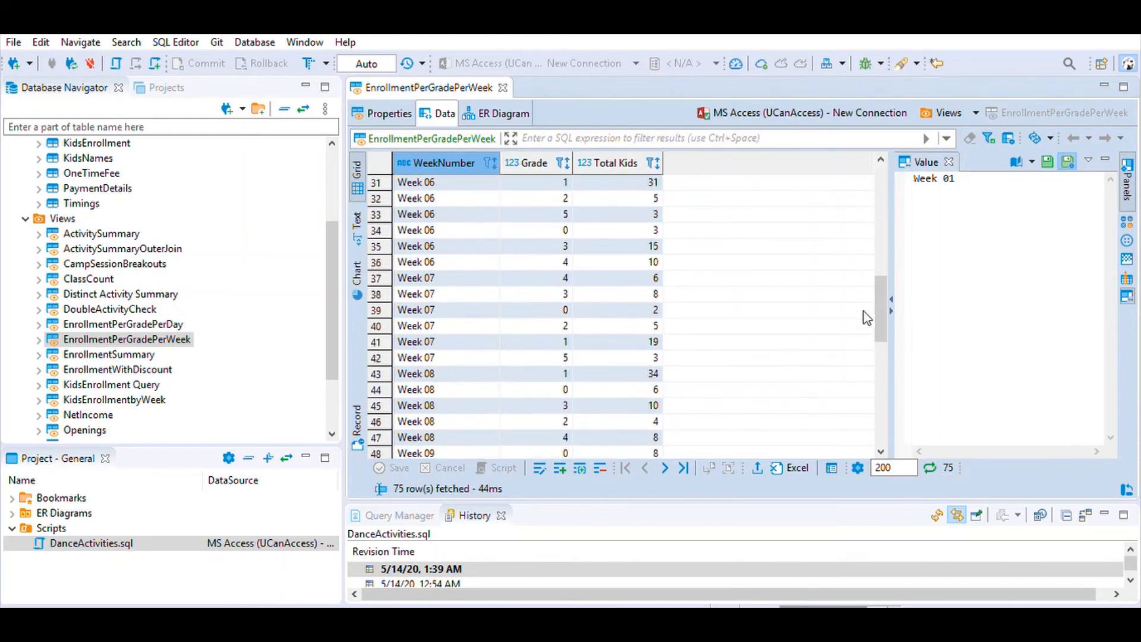
{"action": "left_click_drag", "start_coordinate": [885, 309], "coordinate": [885, 200]}
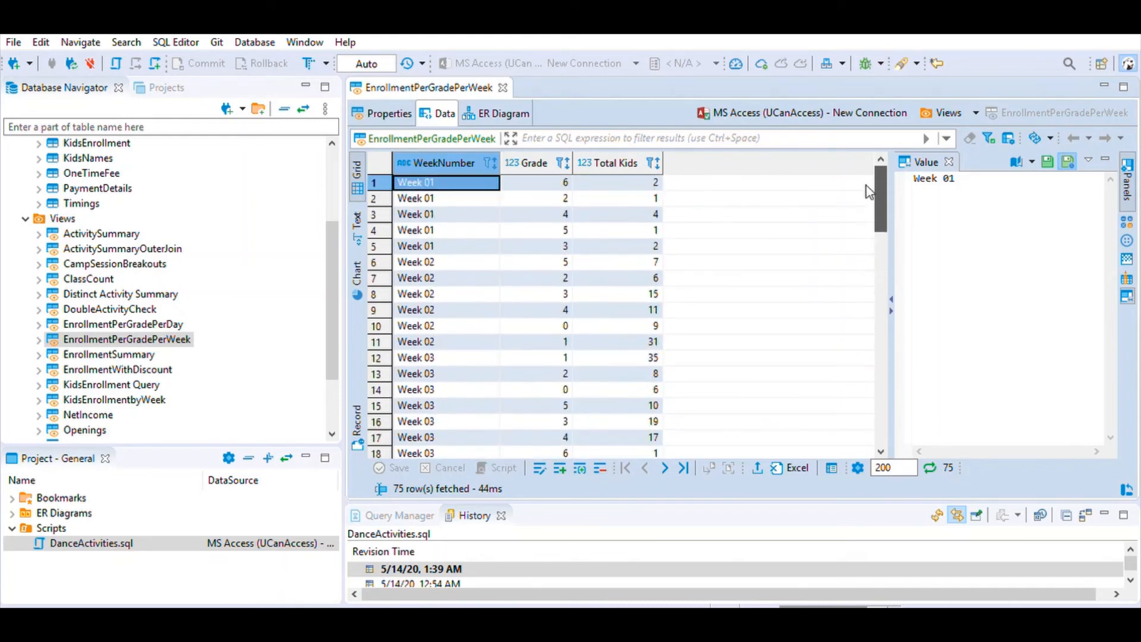
Step: Display the EnrollmentPerGradePerWeek data as a chart and widen the chart area
{"action": "left_click", "coordinate": [358, 274]}
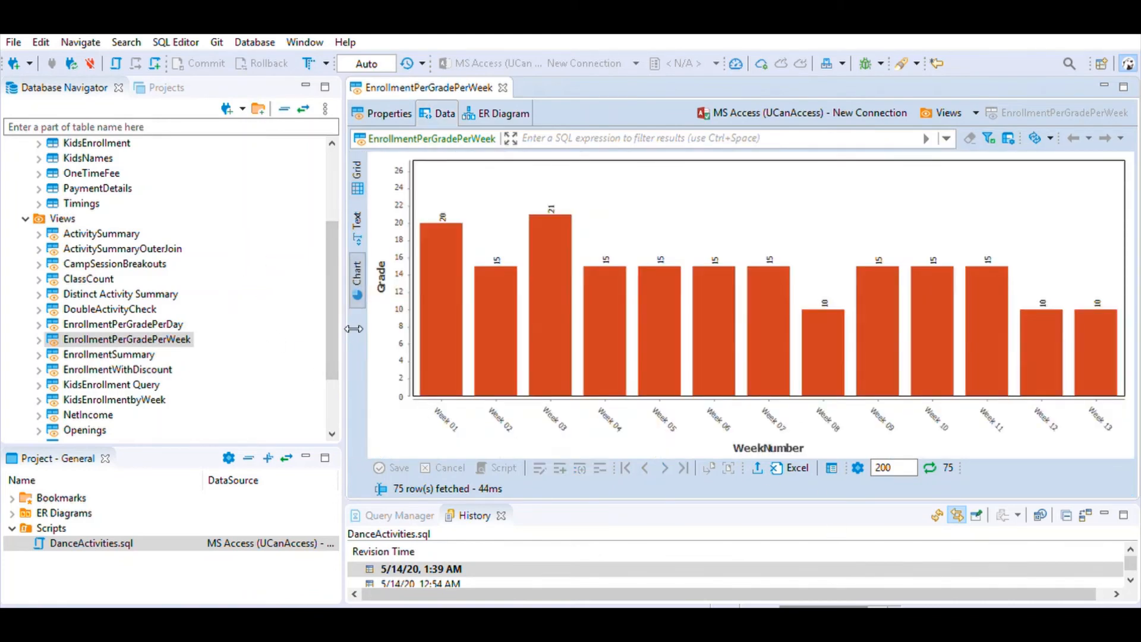
{"action": "left_click_drag", "start_coordinate": [344, 325], "coordinate": [238, 323]}
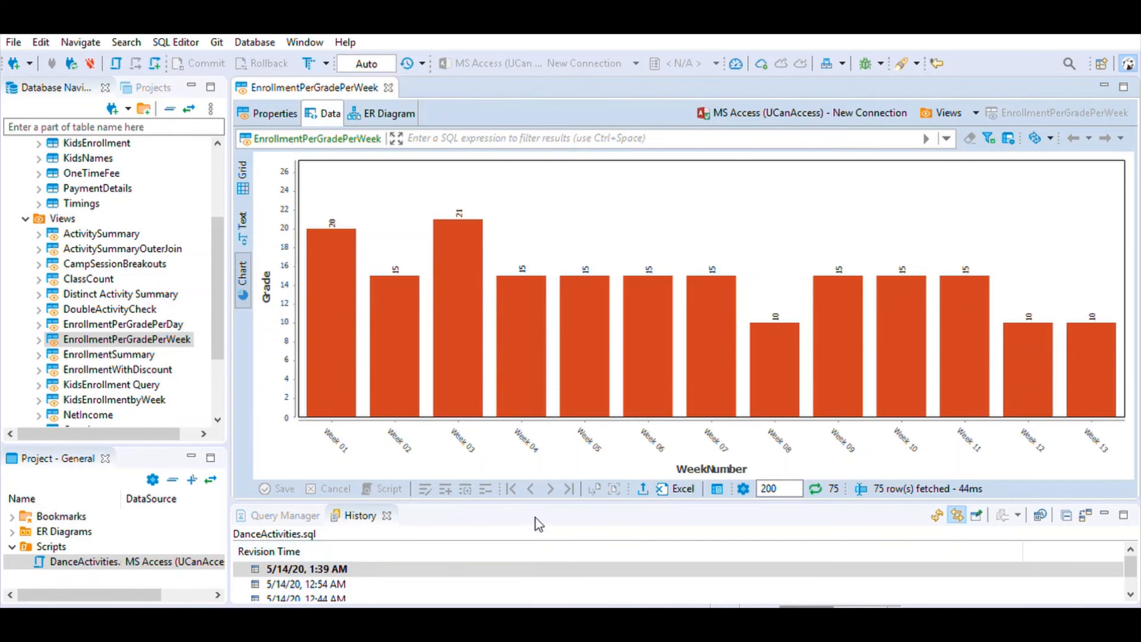
Step: Enlarge the revision history and project list areas, and reopen the DanceActivities script from the Scripts folder
{"action": "left_click_drag", "start_coordinate": [550, 462], "coordinate": [554, 367]}
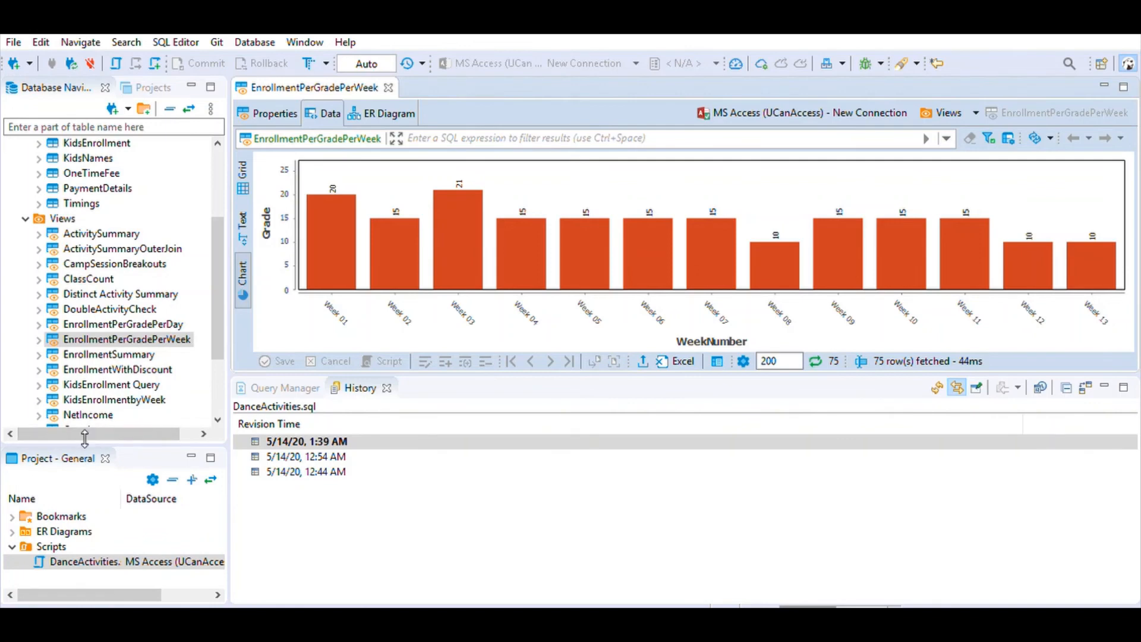
{"action": "left_click_drag", "start_coordinate": [84, 439], "coordinate": [85, 392]}
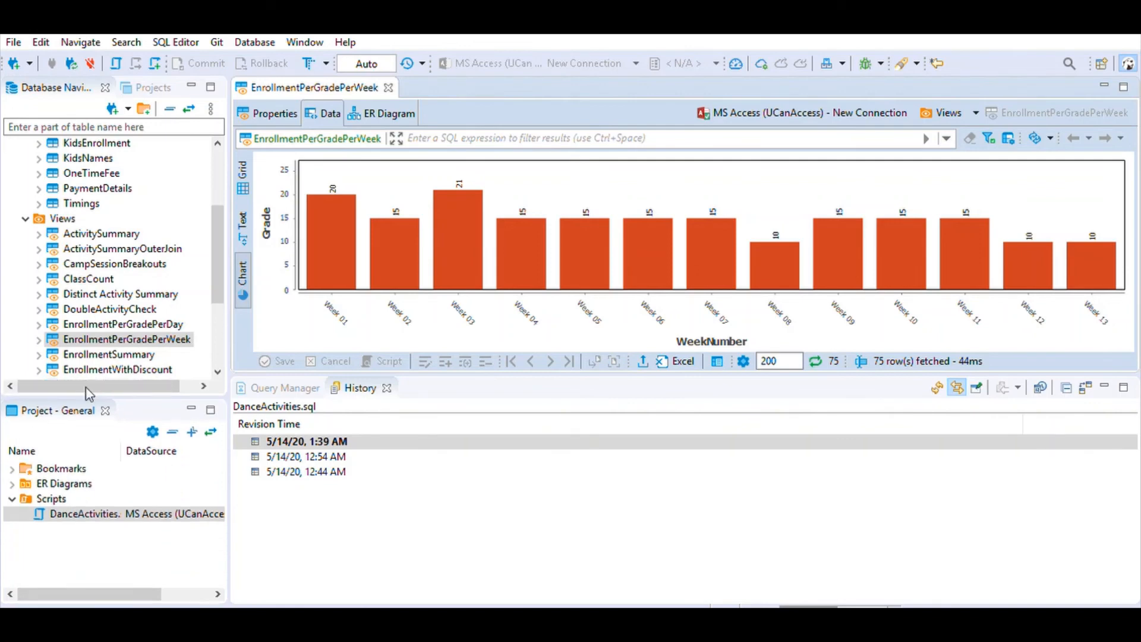
{"action": "left_click", "coordinate": [60, 497]}
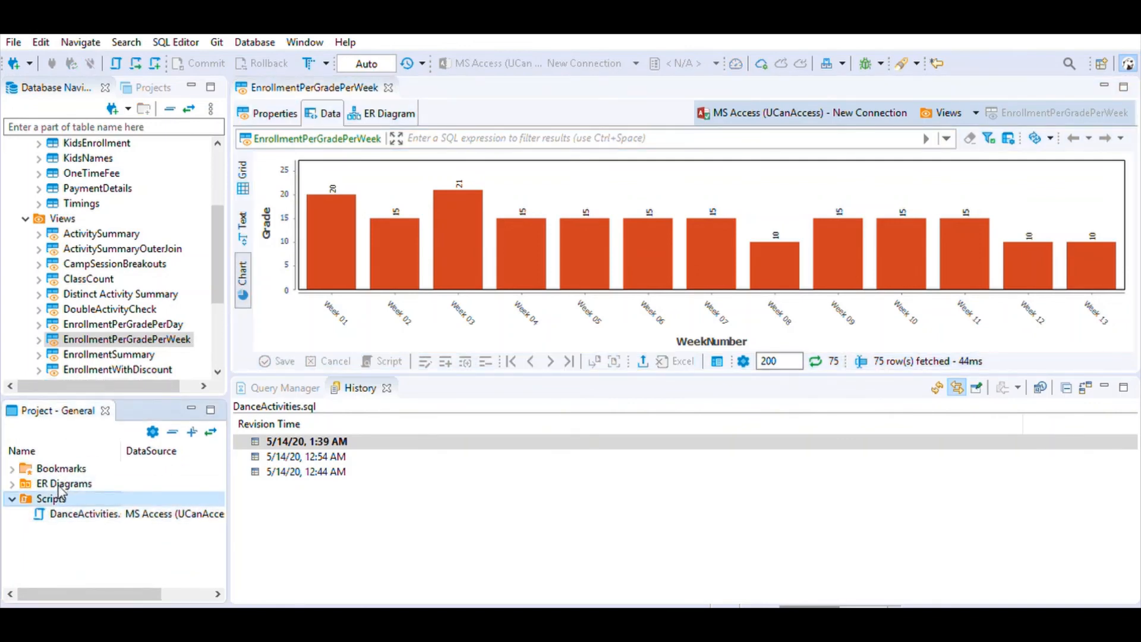
{"action": "double_click", "coordinate": [60, 493]}
{"action": "double_click", "coordinate": [60, 492]}
{"action": "left_click", "coordinate": [173, 514]}
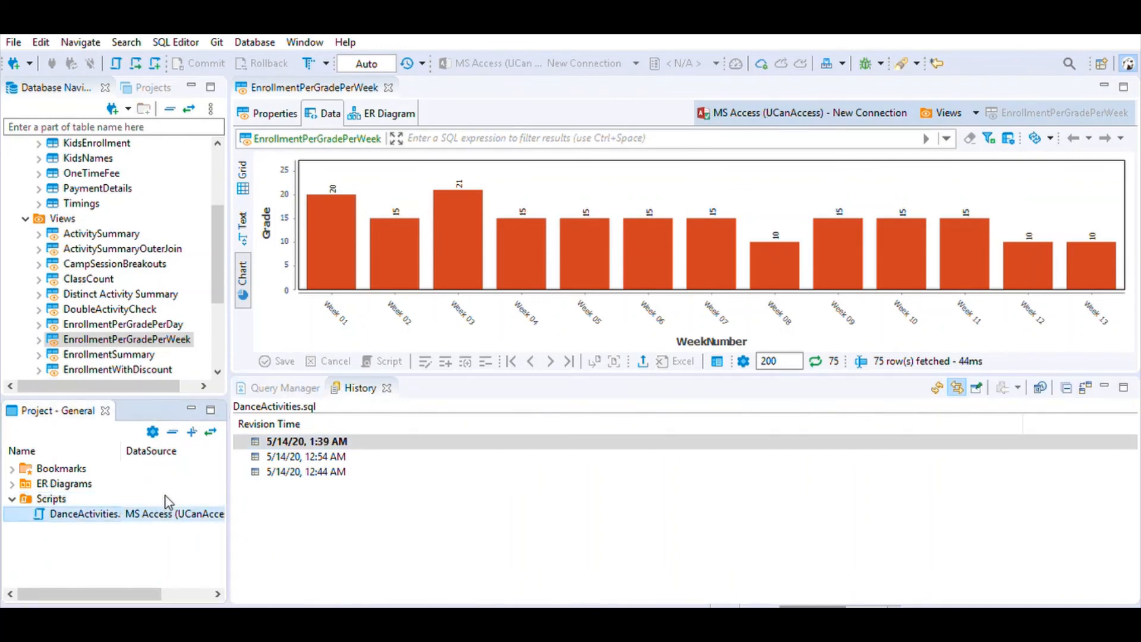
Step: Compare the current DanceActivities.sql with its 5/14/20, 1:39 AM revision
{"action": "left_click", "coordinate": [345, 437]}
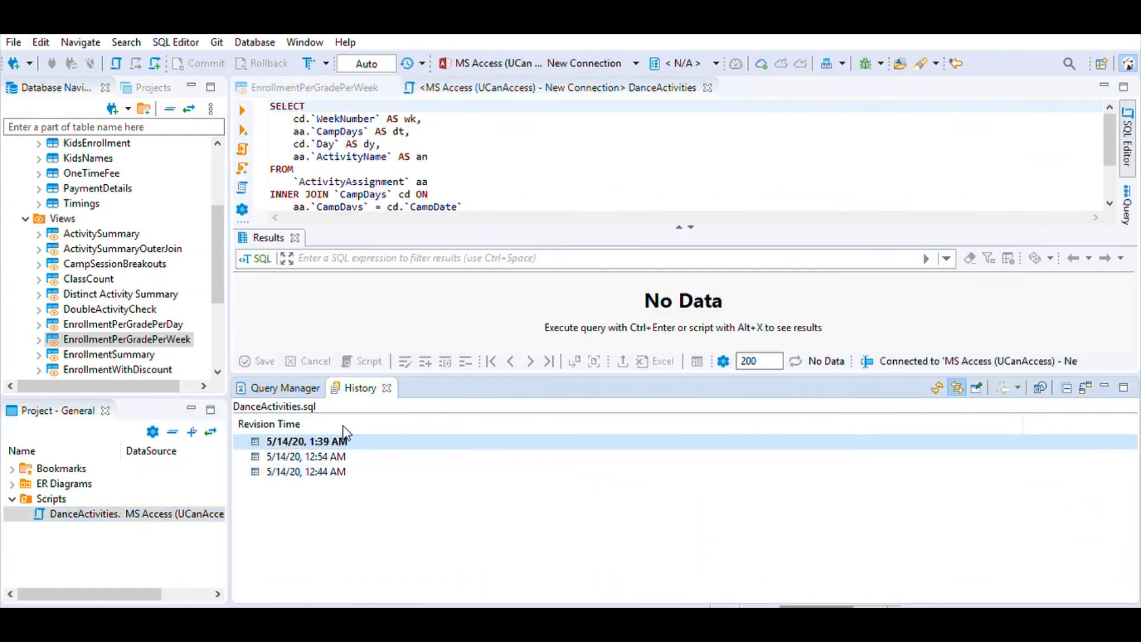
{"action": "left_click", "coordinate": [460, 477]}
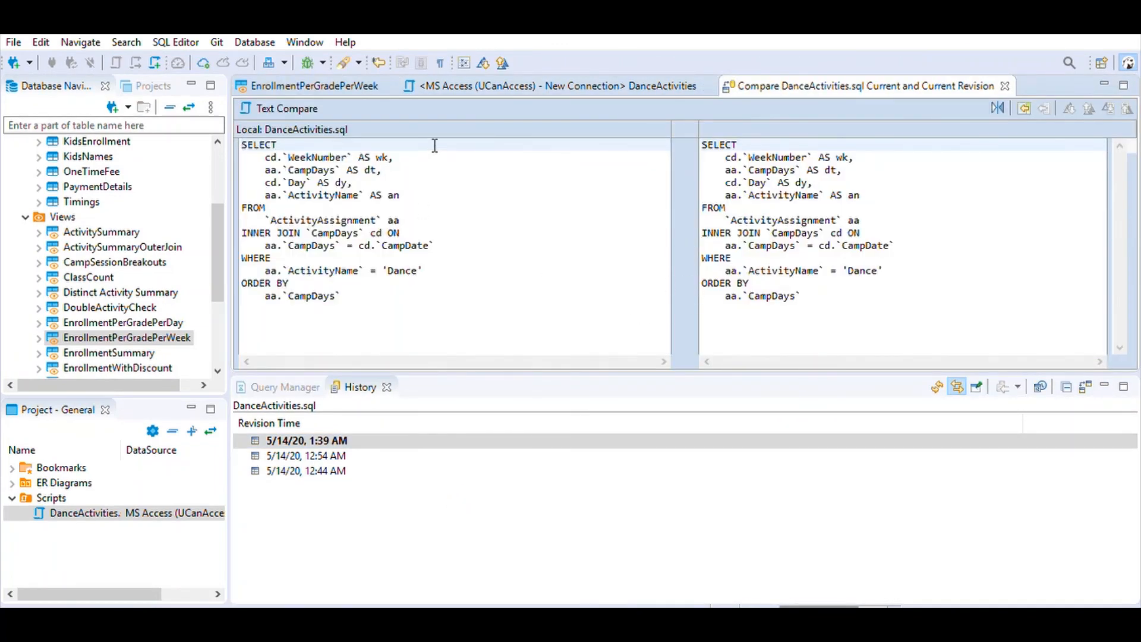
{"action": "left_click", "coordinate": [434, 152]}
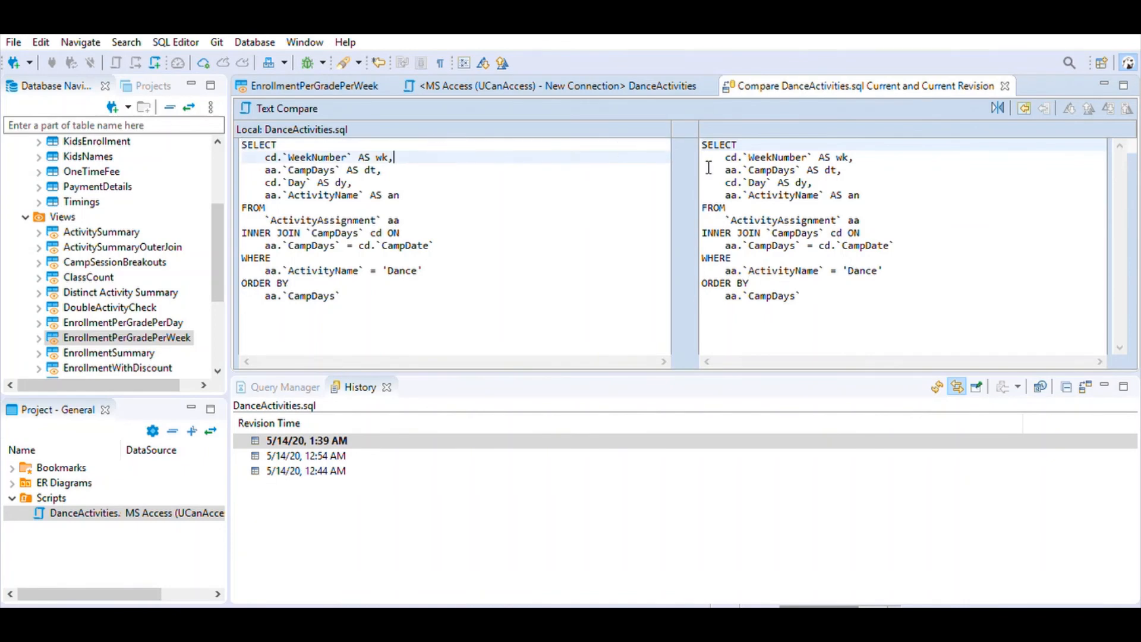
{"action": "left_click", "coordinate": [793, 157]}
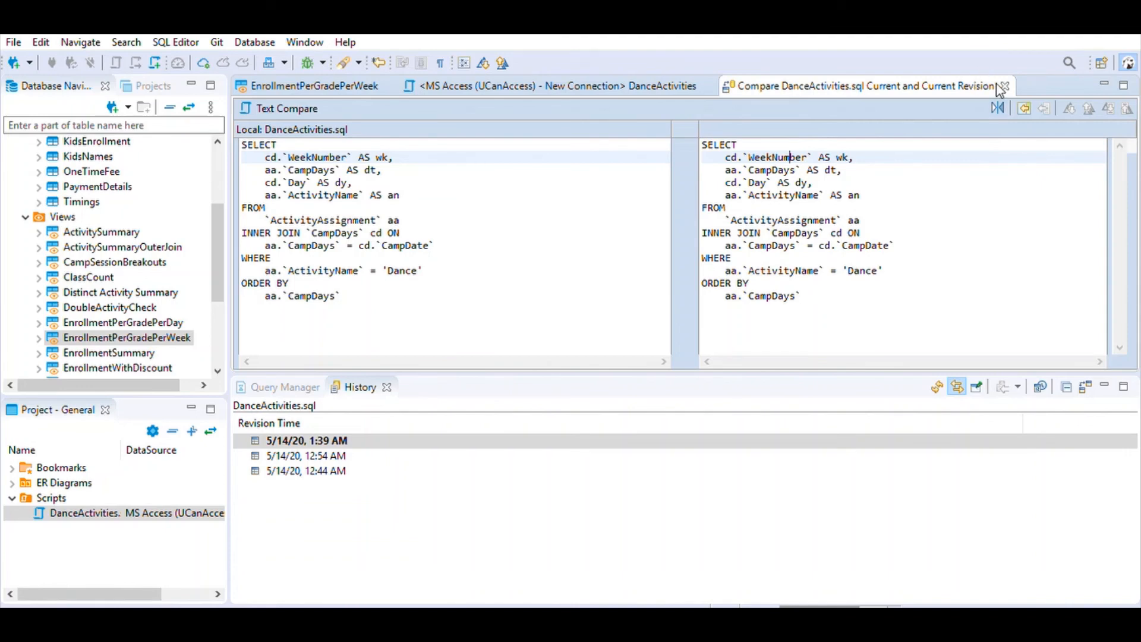
Step: Open the 5/14/20, 12:54 AM revision of DanceActivities.sql and compare its SELECT columns with the current script
{"action": "double_click", "coordinate": [357, 455]}
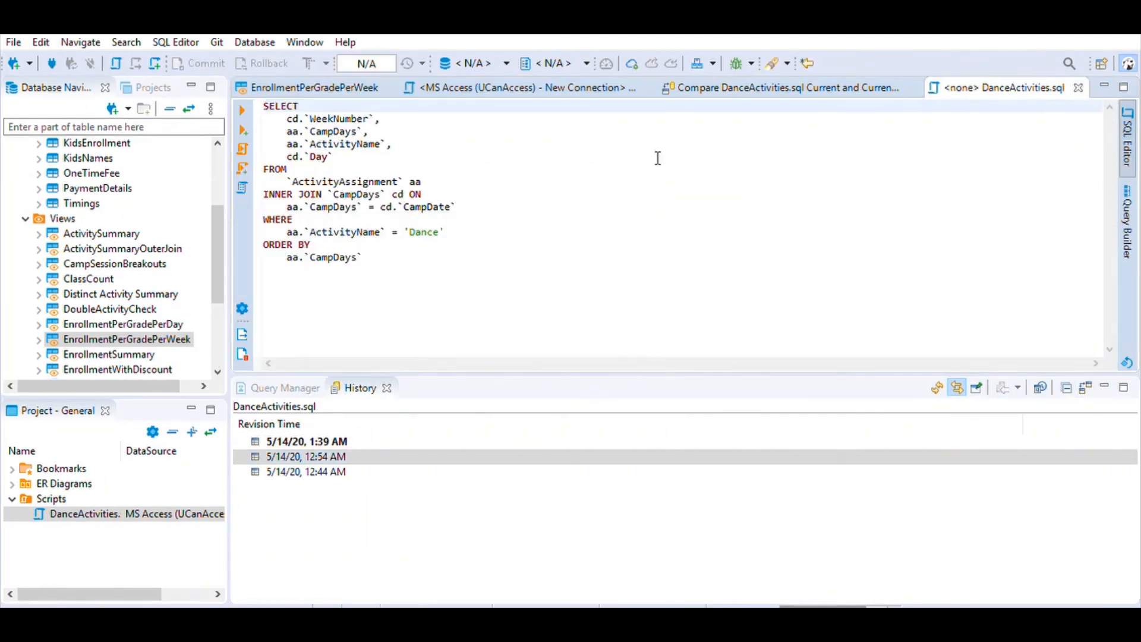
{"action": "left_click", "coordinate": [372, 452]}
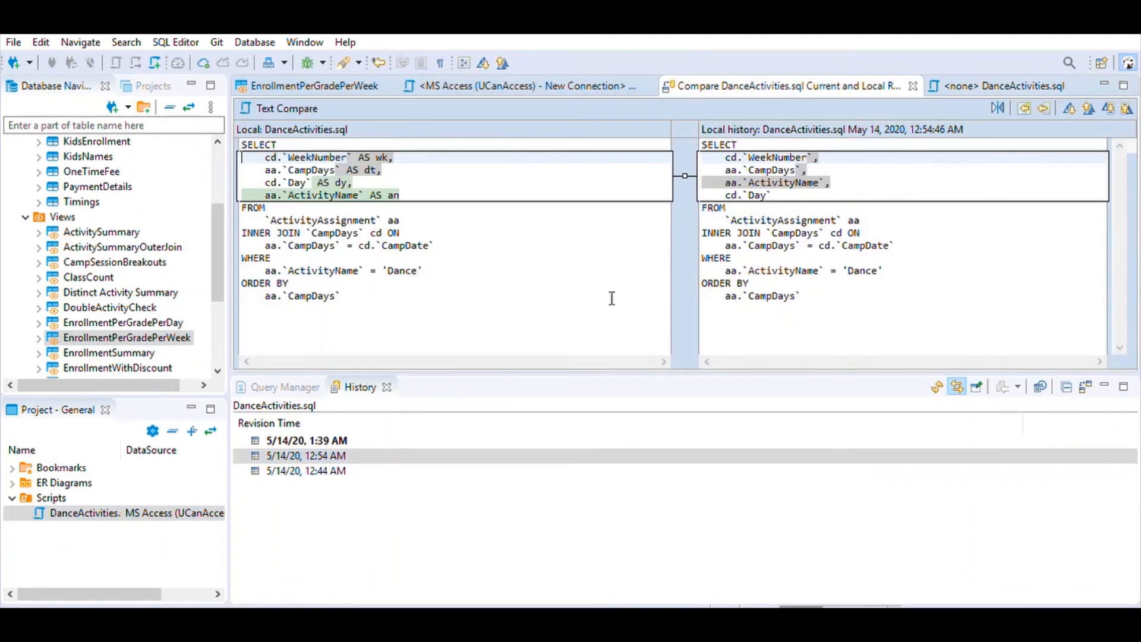
{"action": "left_click", "coordinate": [440, 185]}
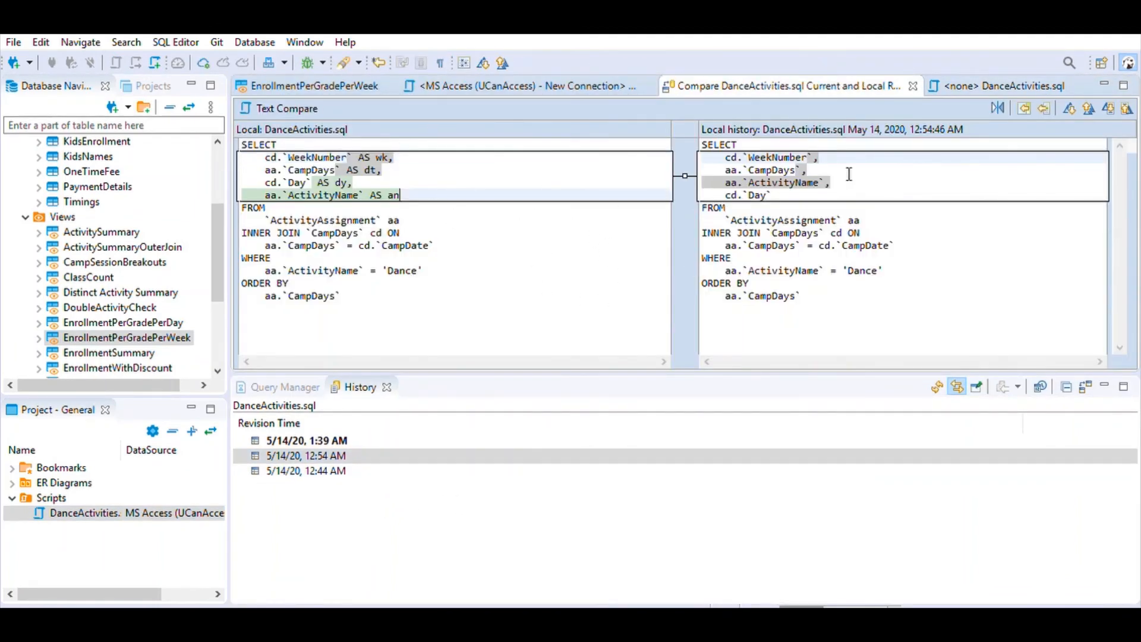
{"action": "left_click", "coordinate": [415, 150]}
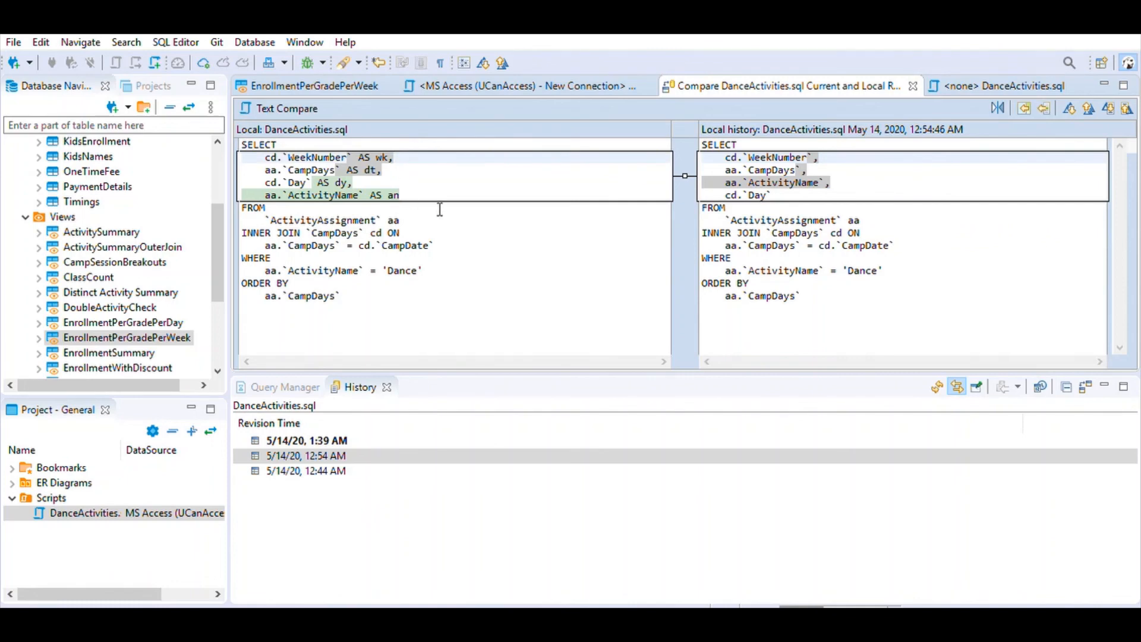